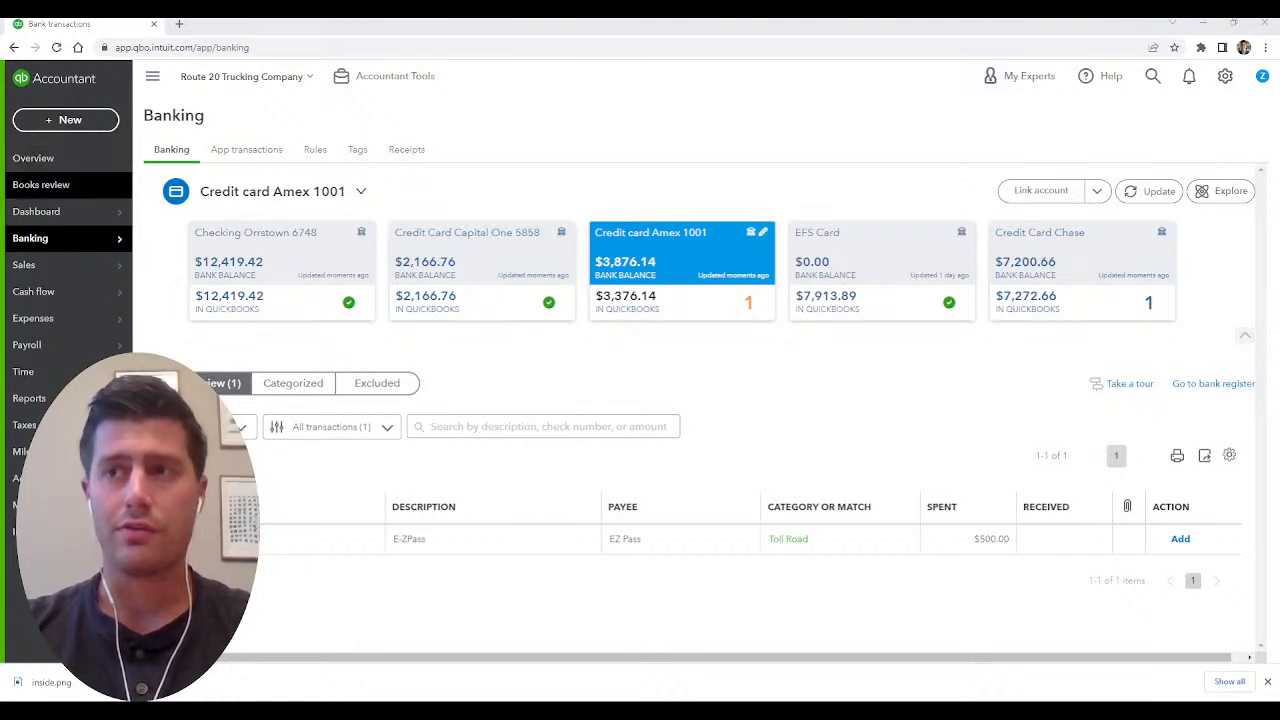
mouse_move(70, 211)
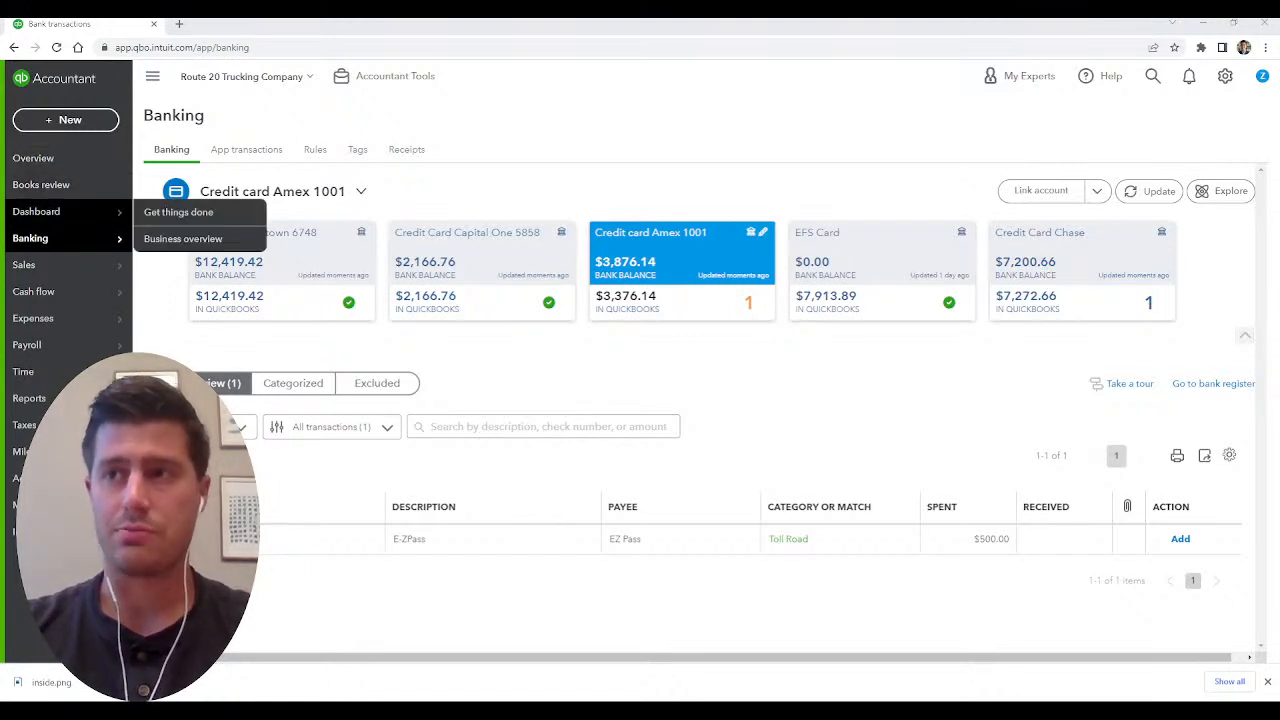
mouse_move(40, 238)
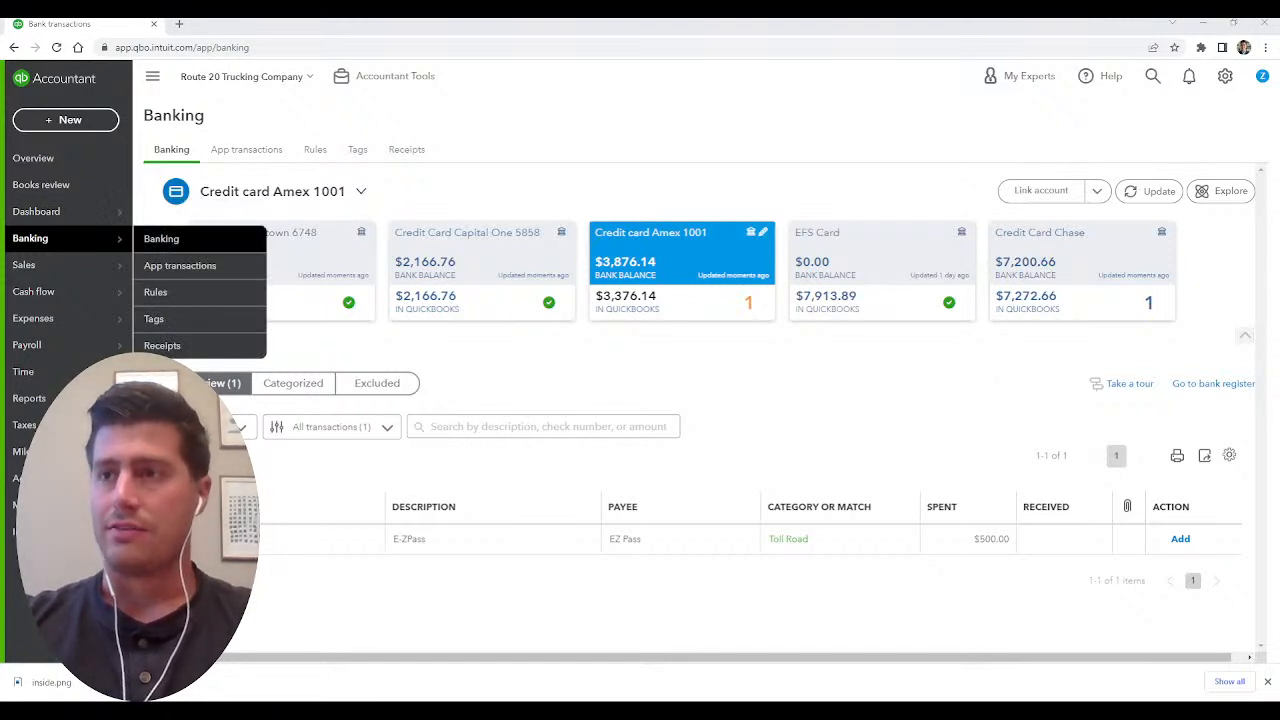
left_click(1225, 76)
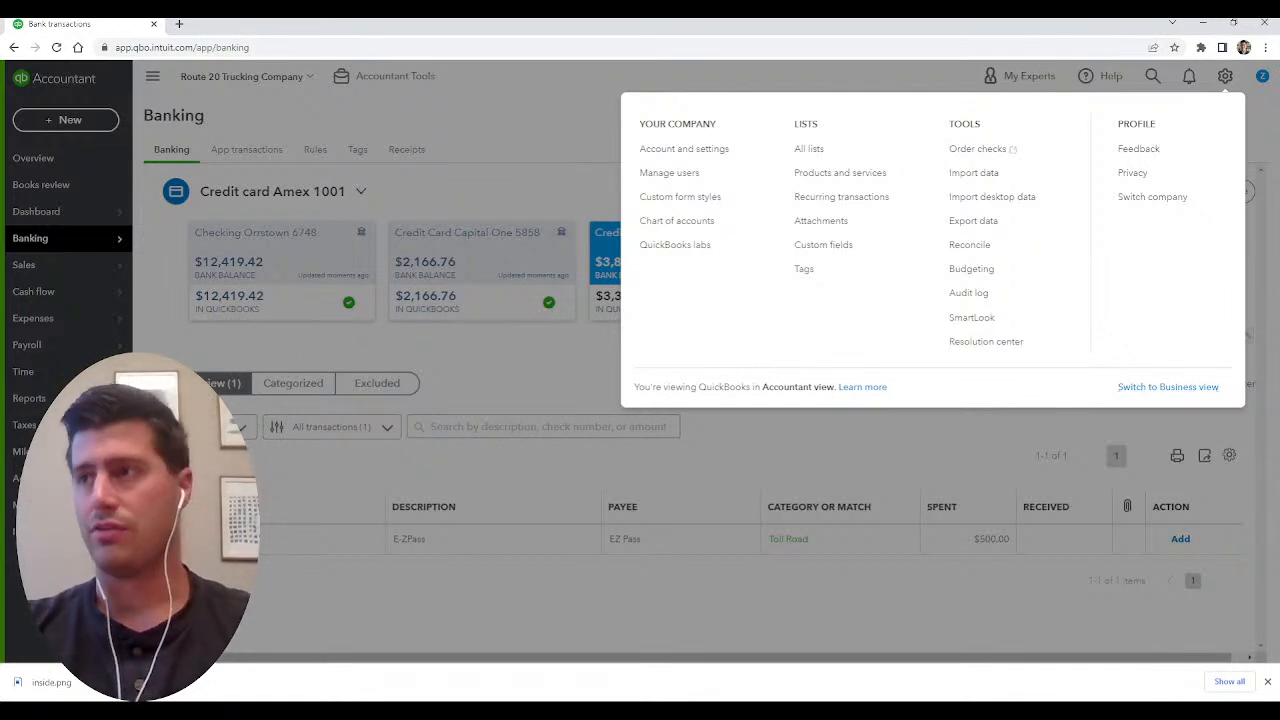
left_click(90, 186)
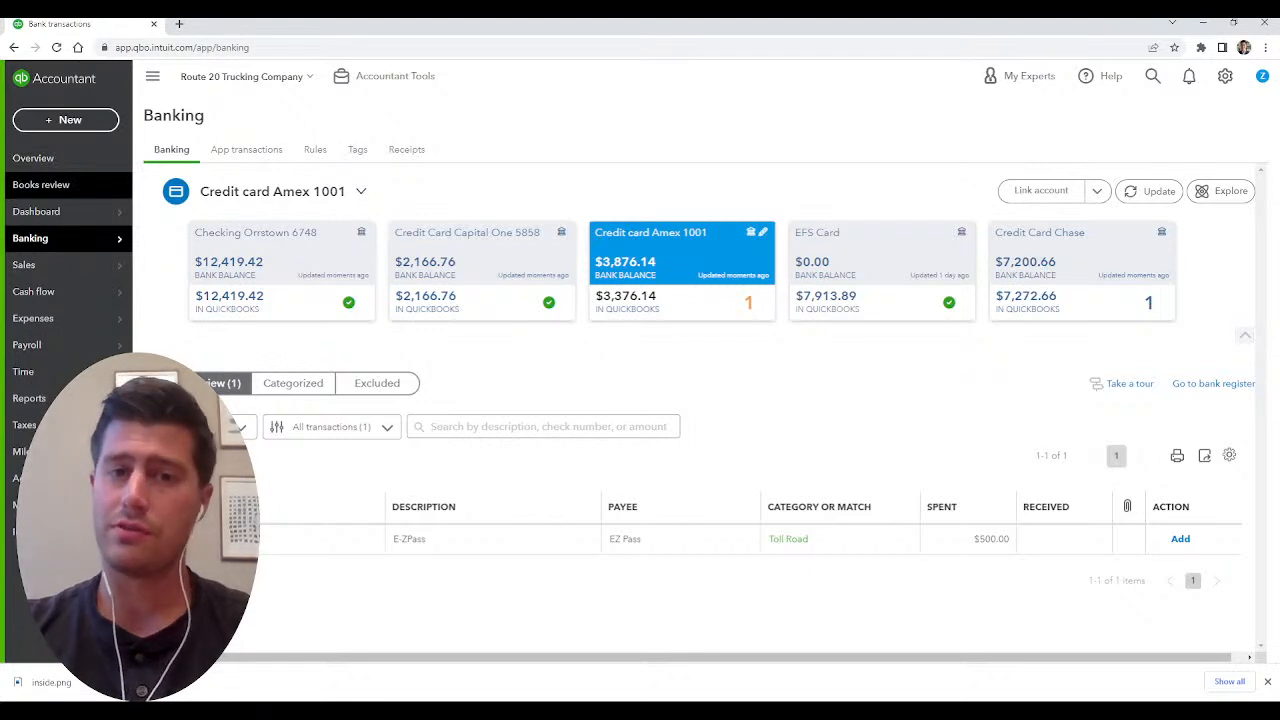
Look through the bank feeds of the checking account and the Capital One, Amex, Chase and EFS cards, and view the account-linking options.
mouse_move(60, 238)
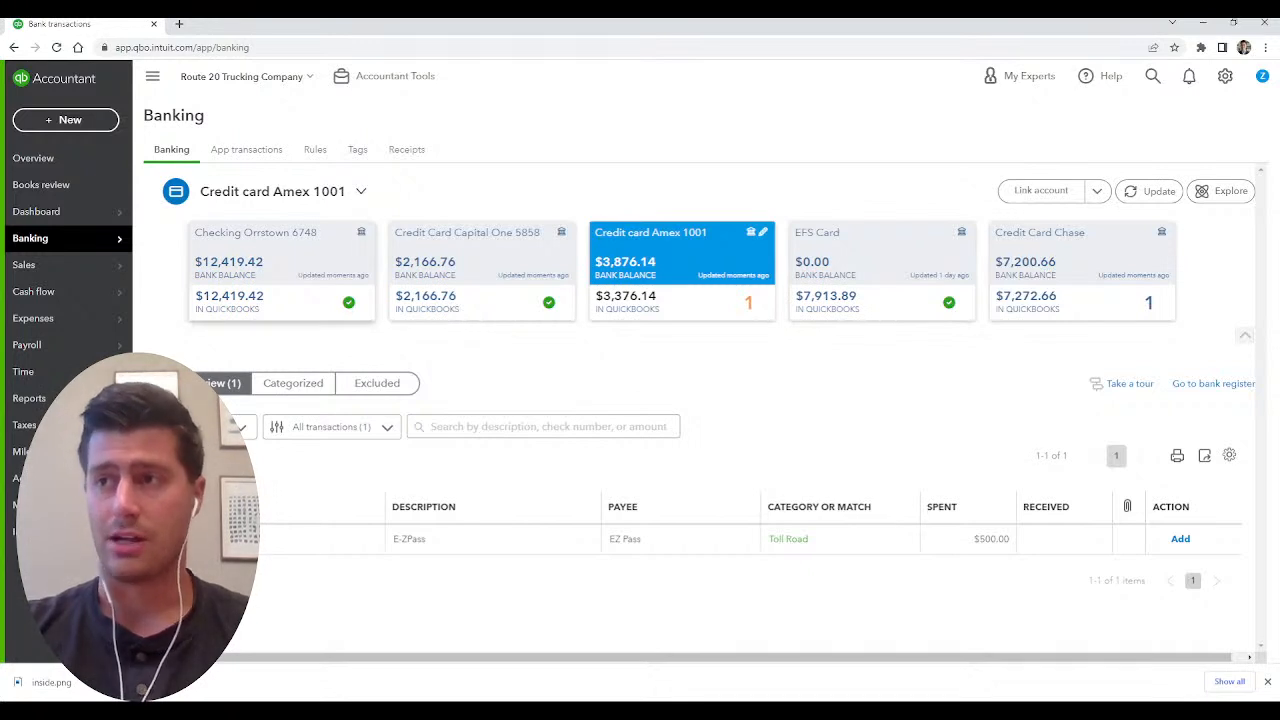
left_click(282, 270)
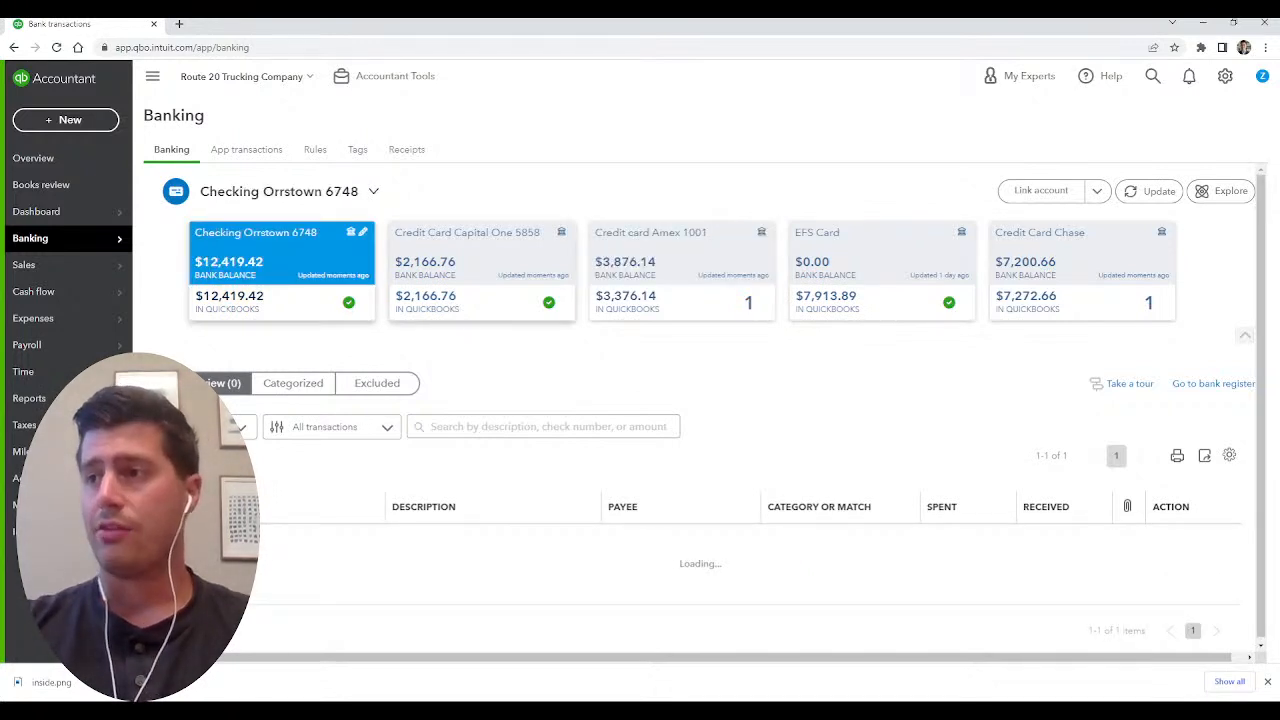
left_click(482, 270)
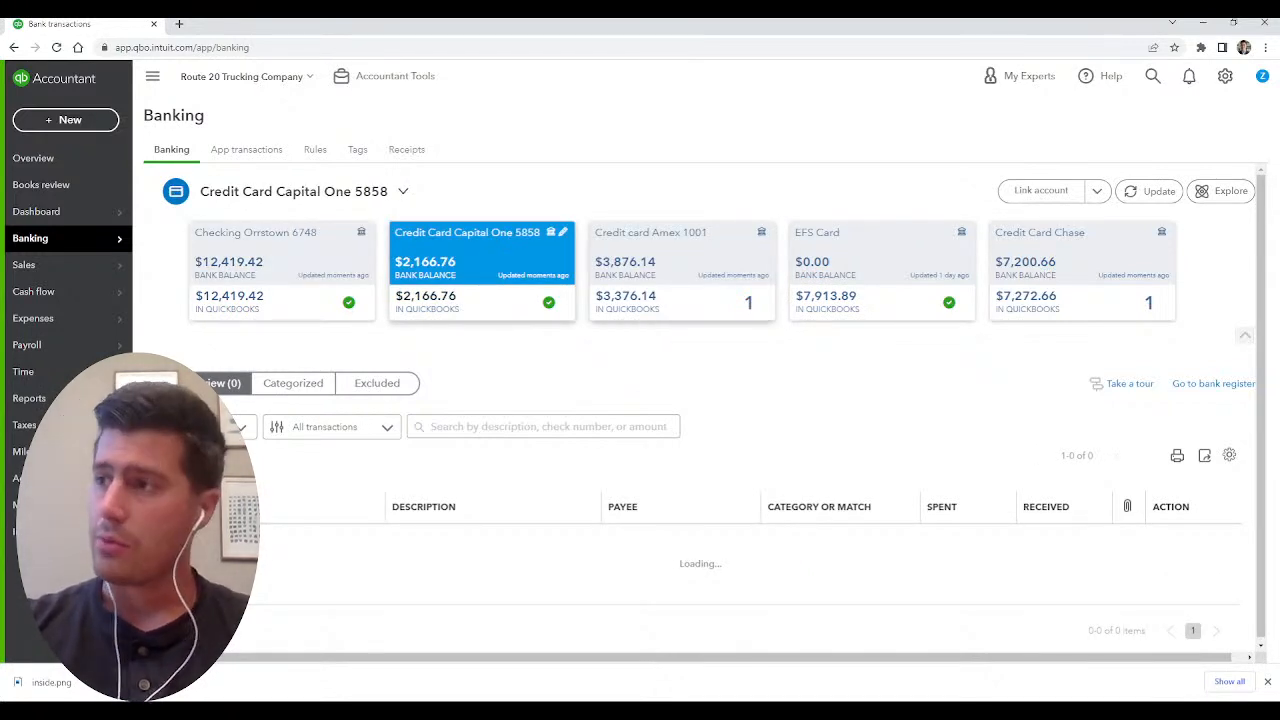
left_click(682, 270)
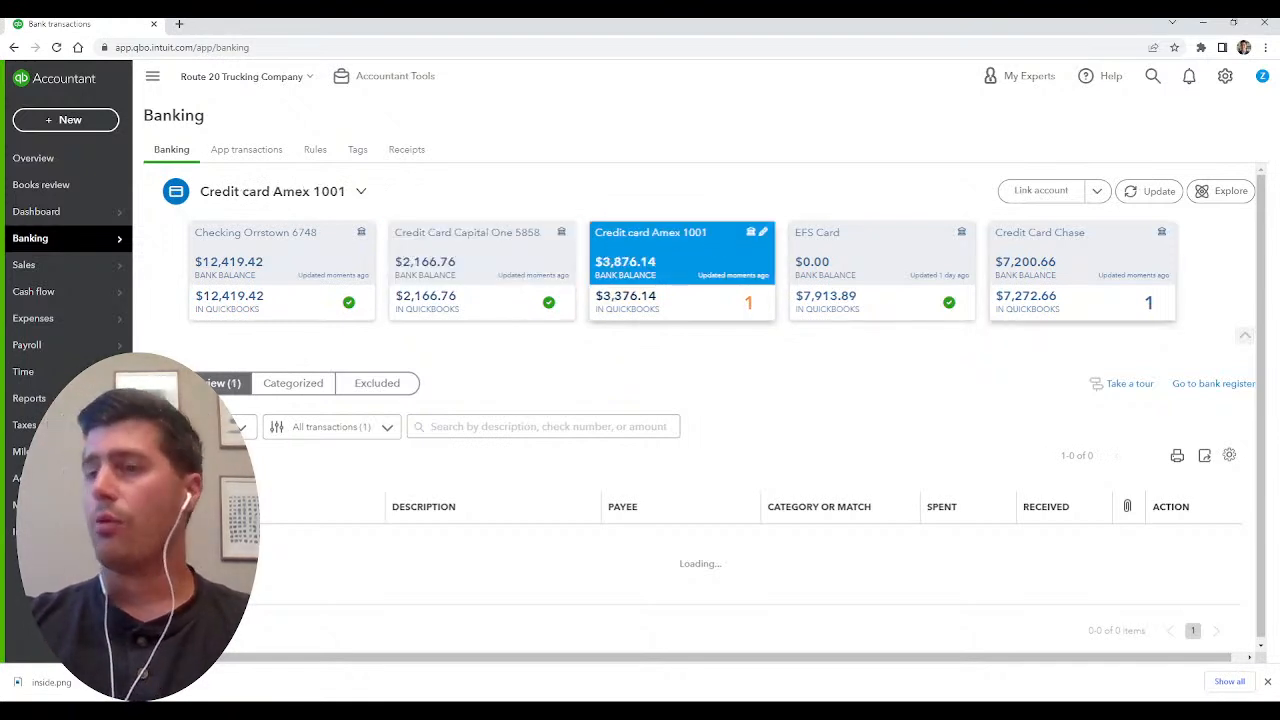
left_click(1082, 270)
left_click(882, 270)
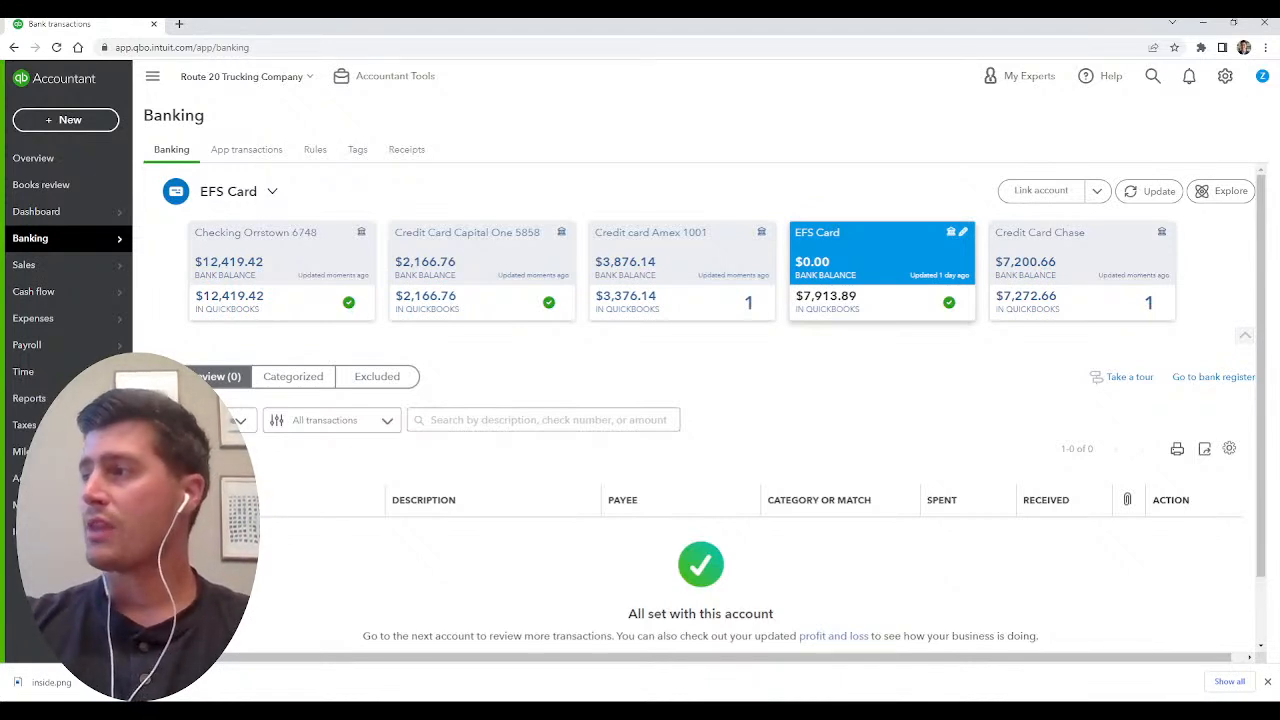
left_click(1097, 190)
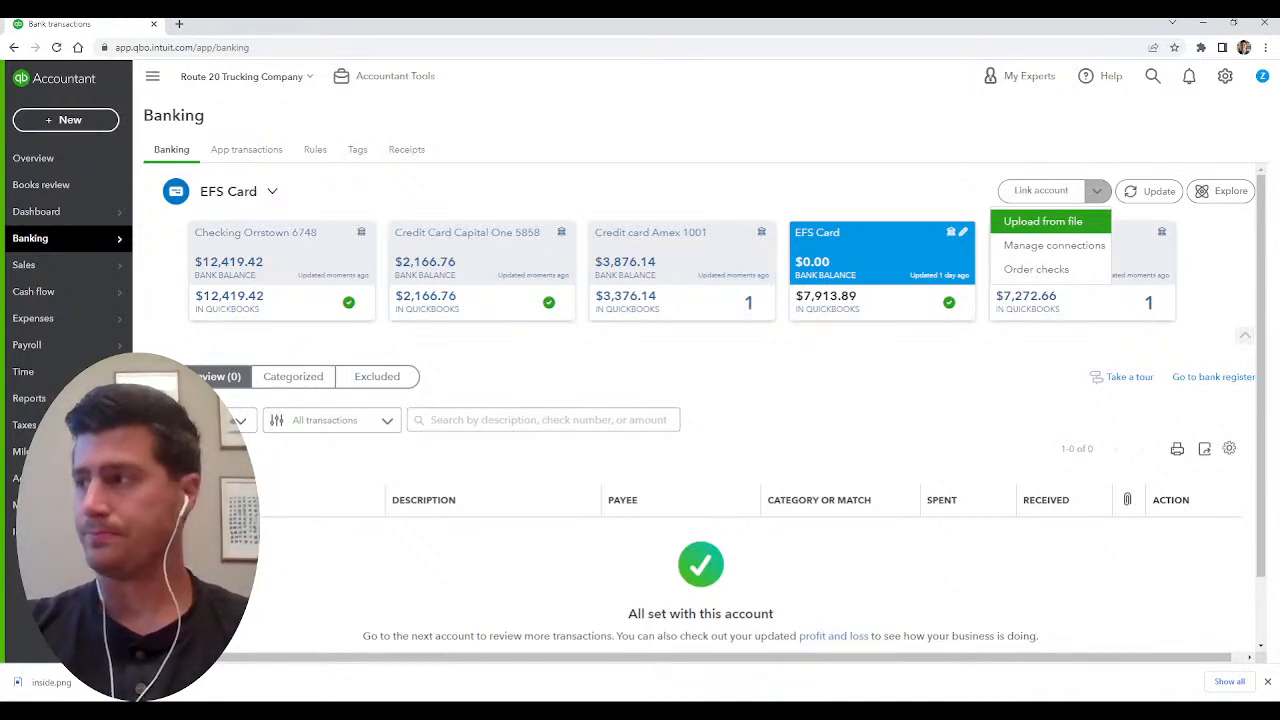
left_click(900, 192)
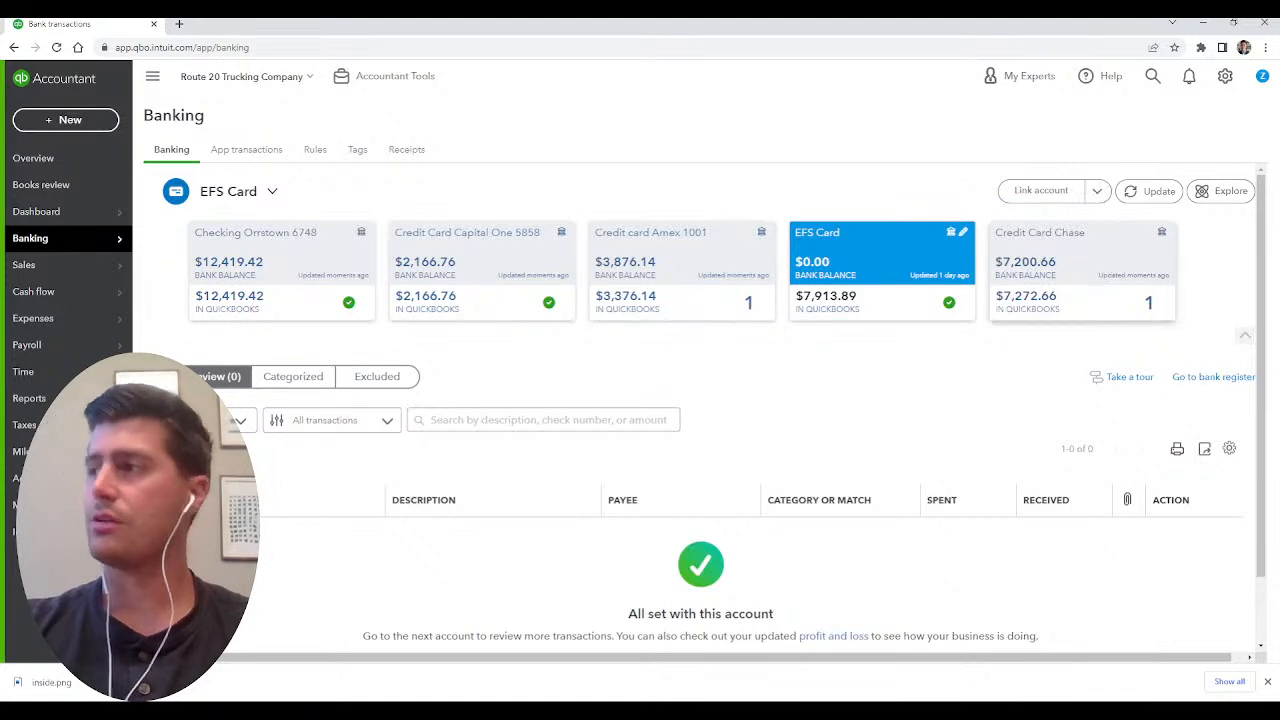
Open the $500 E-ZPass transaction in the Amex card feed, review its vendor and Toll Road category, and select class Truck 002.
left_click(680, 268)
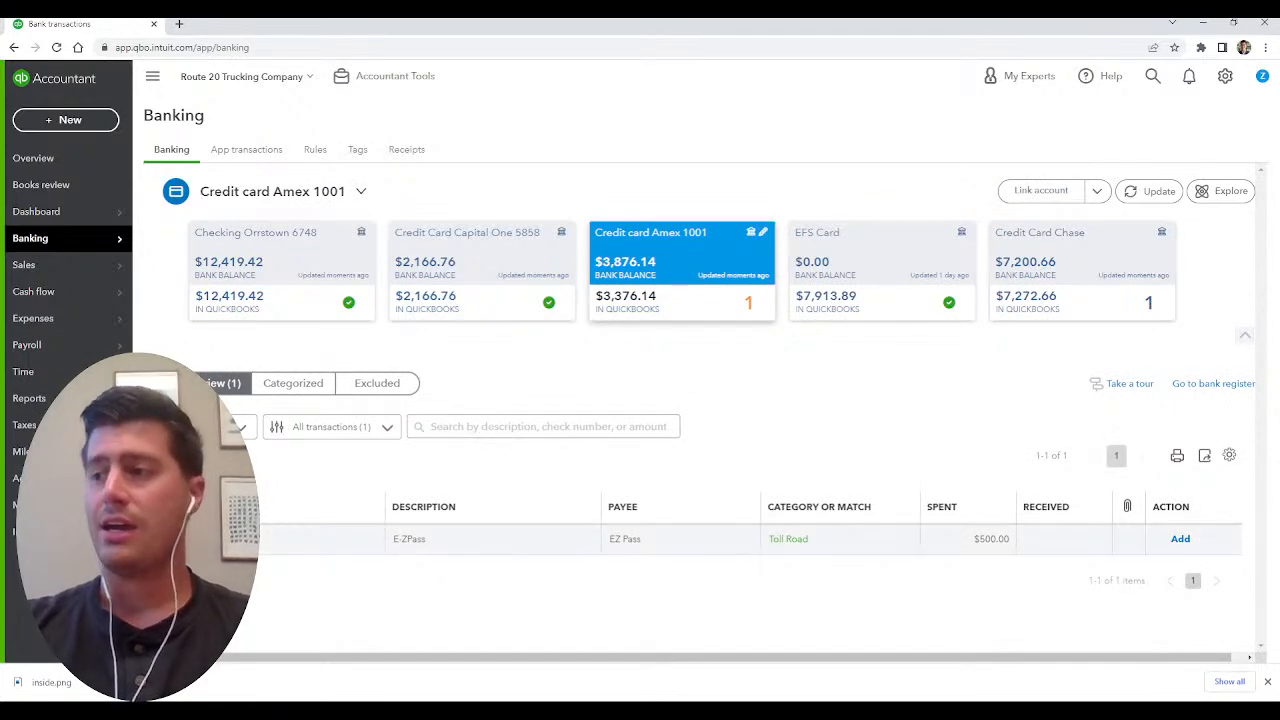
left_click(680, 539)
scroll(680, 539, "down", 3)
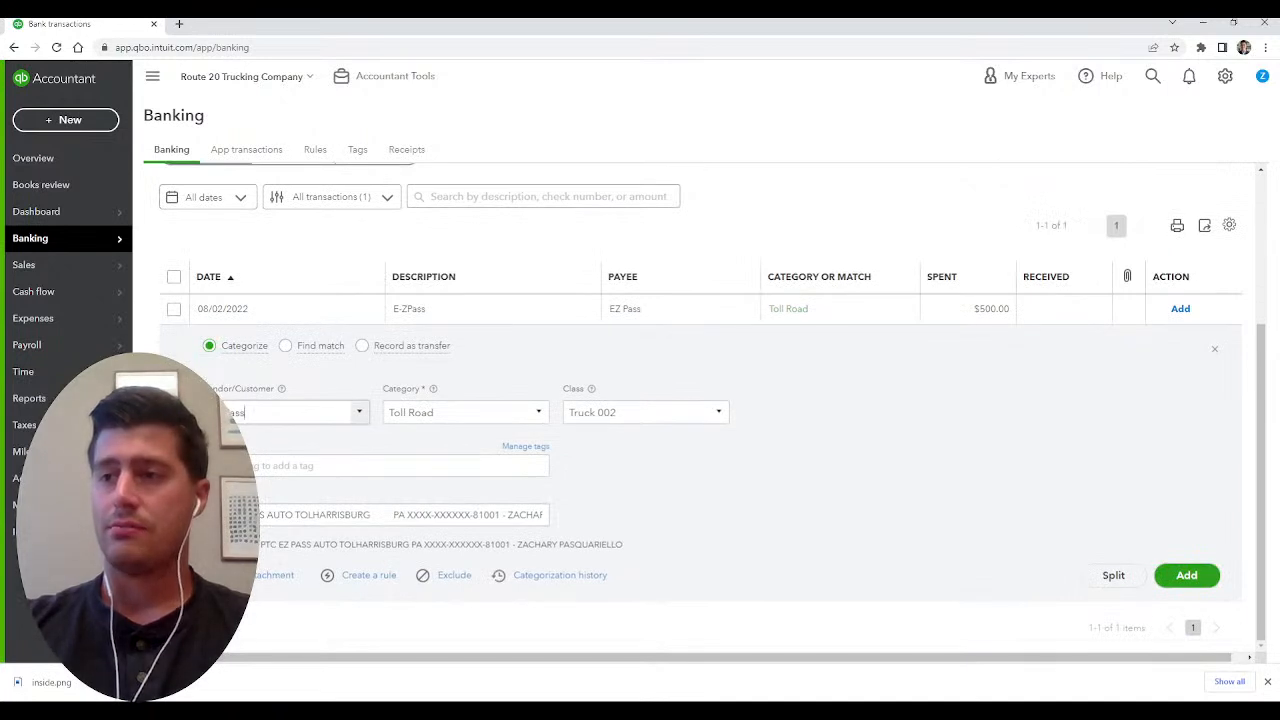
left_click(286, 412)
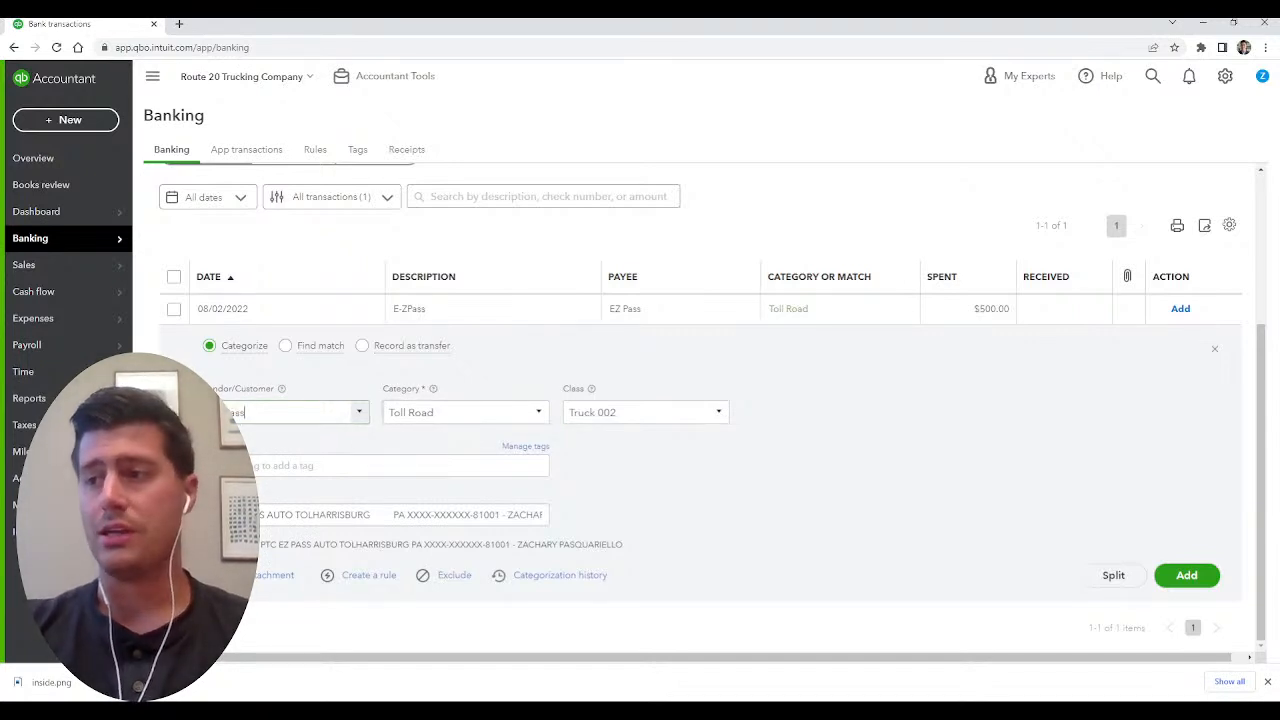
key("Tab")
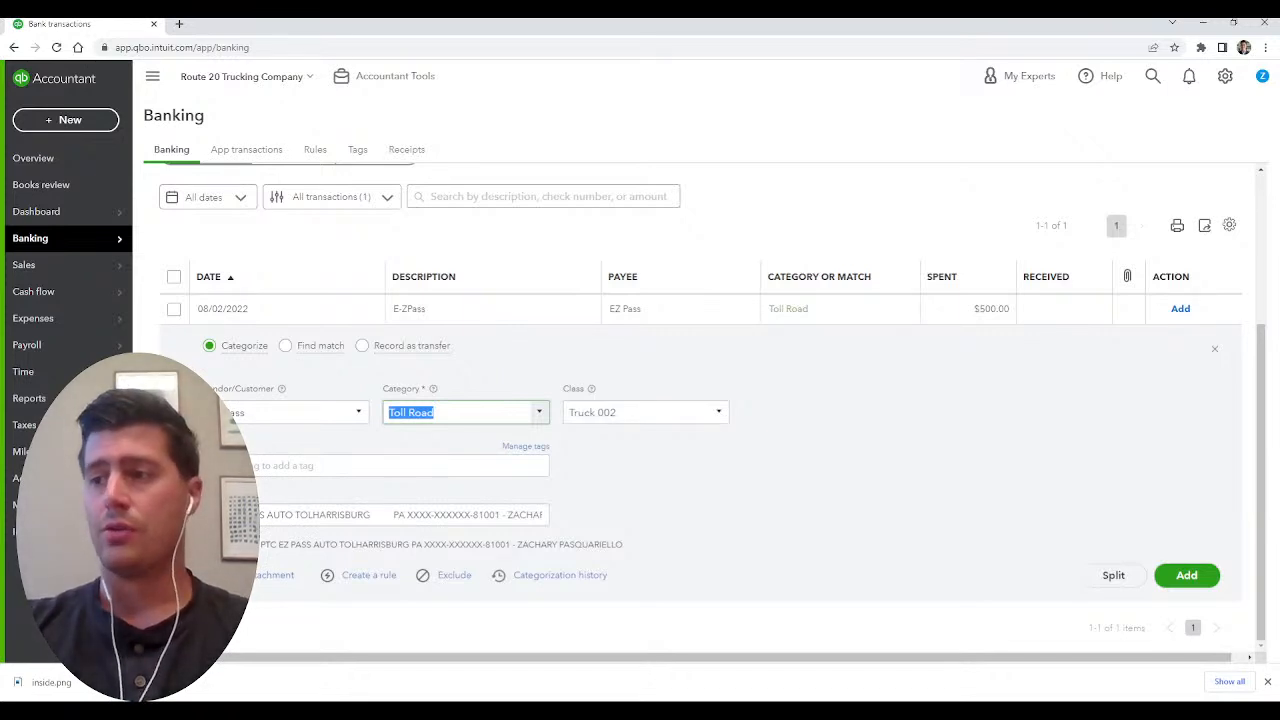
left_click(435, 412)
key("Tab")
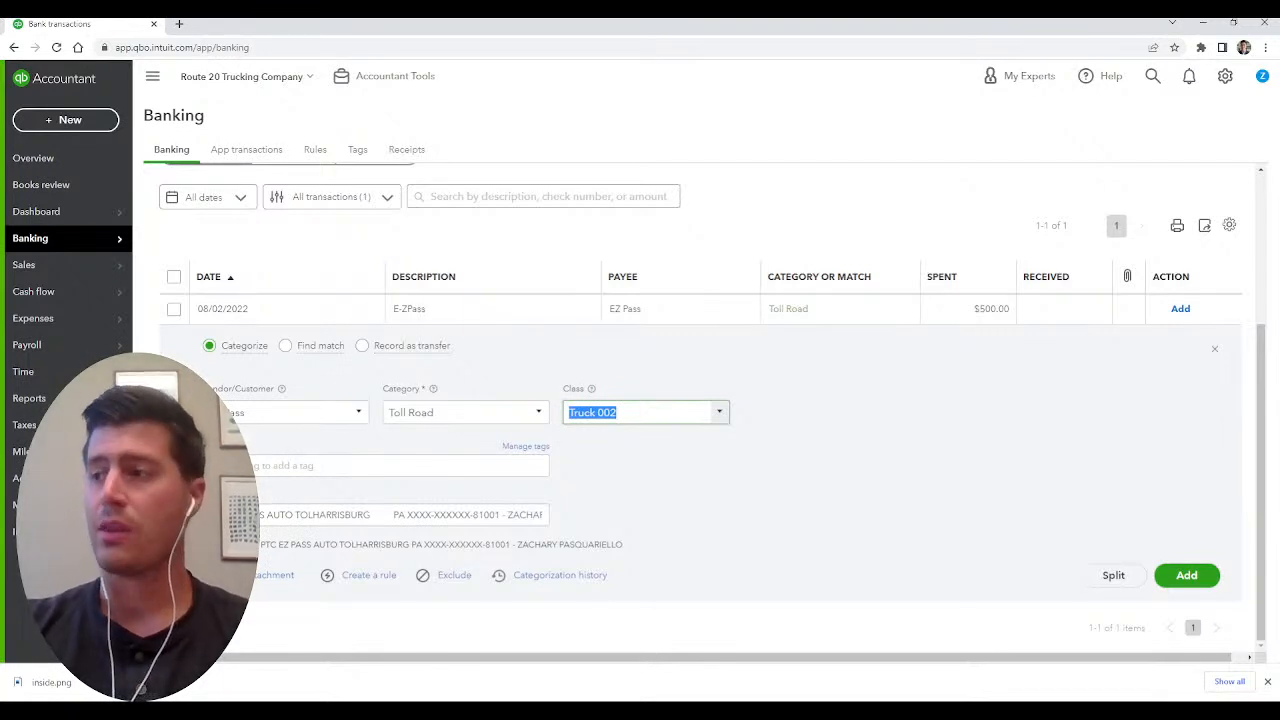
left_click(719, 412)
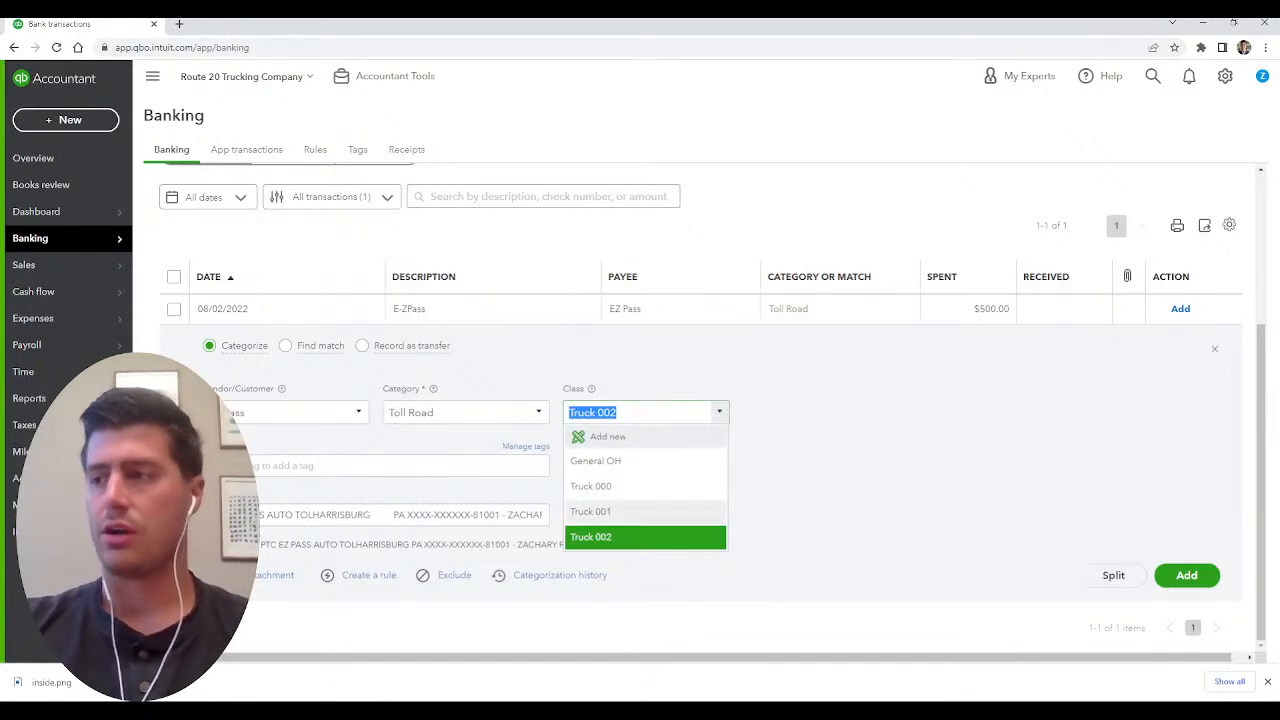
left_click(640, 537)
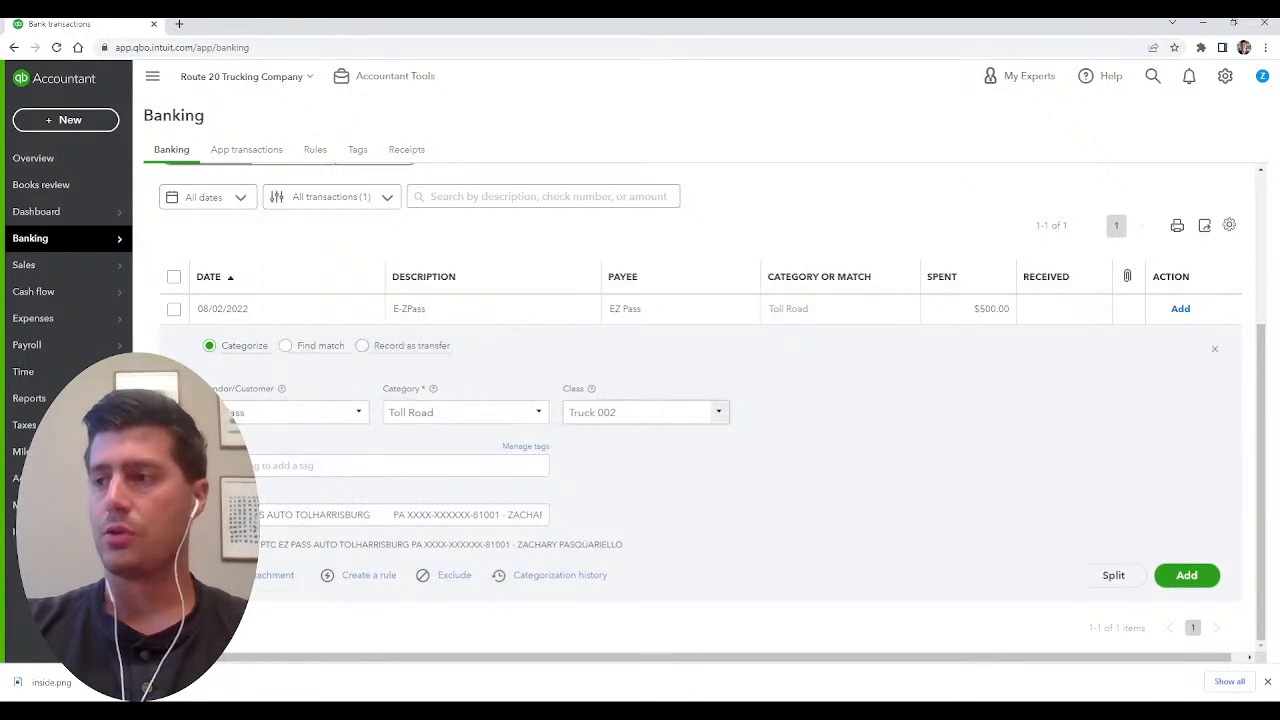
Clear the memo of the E-ZPass transaction and add the transaction to the books.
triple_click(382, 515)
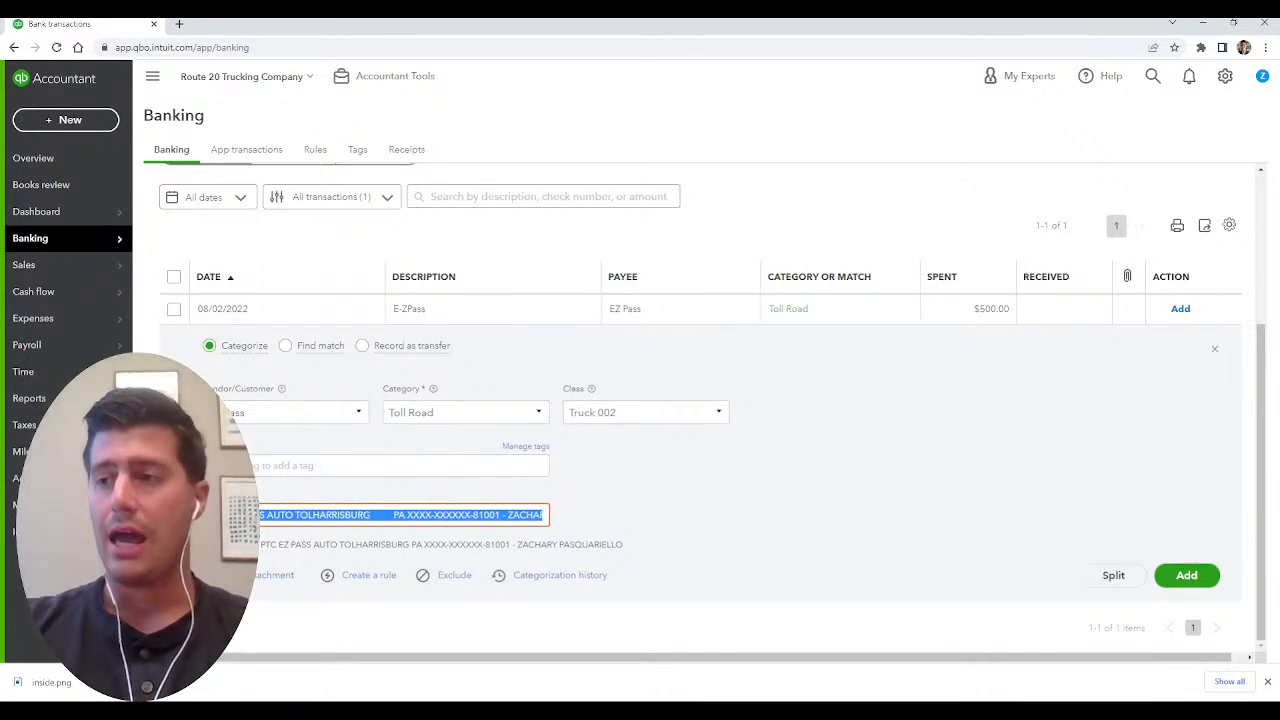
double_click(380, 515)
left_click(380, 515)
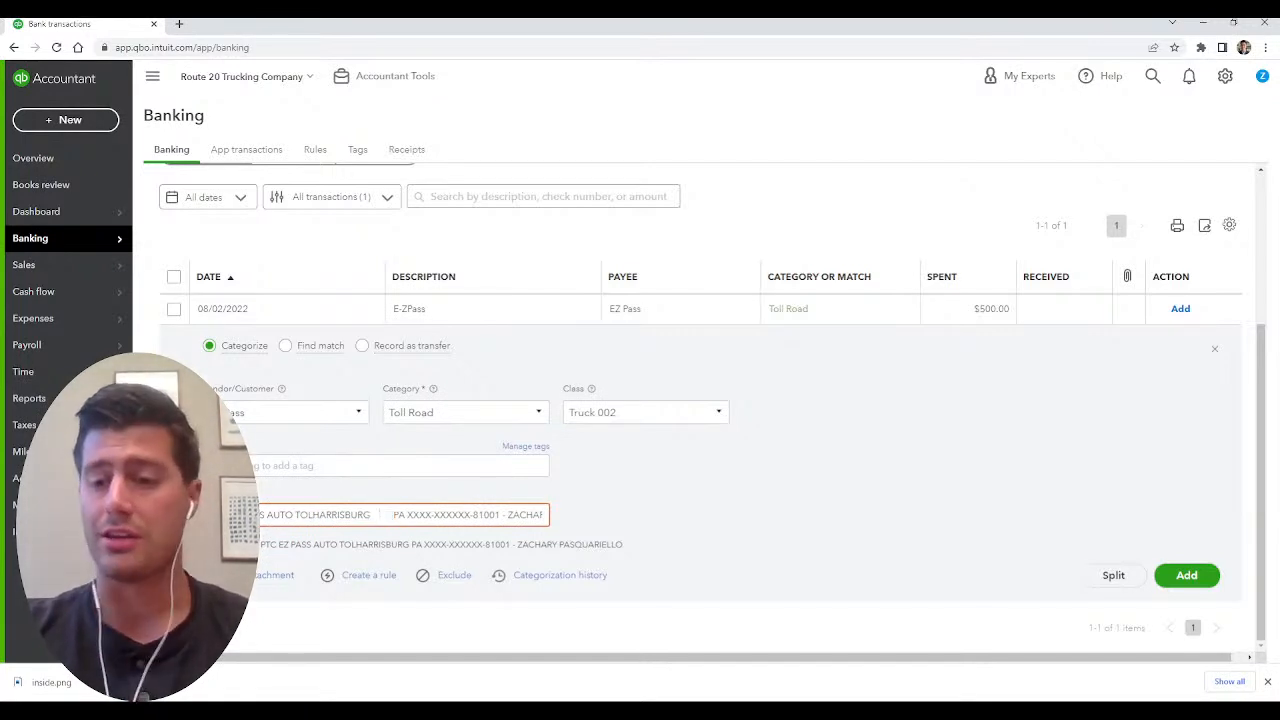
key("ctrl+a")
key("BackSpace")
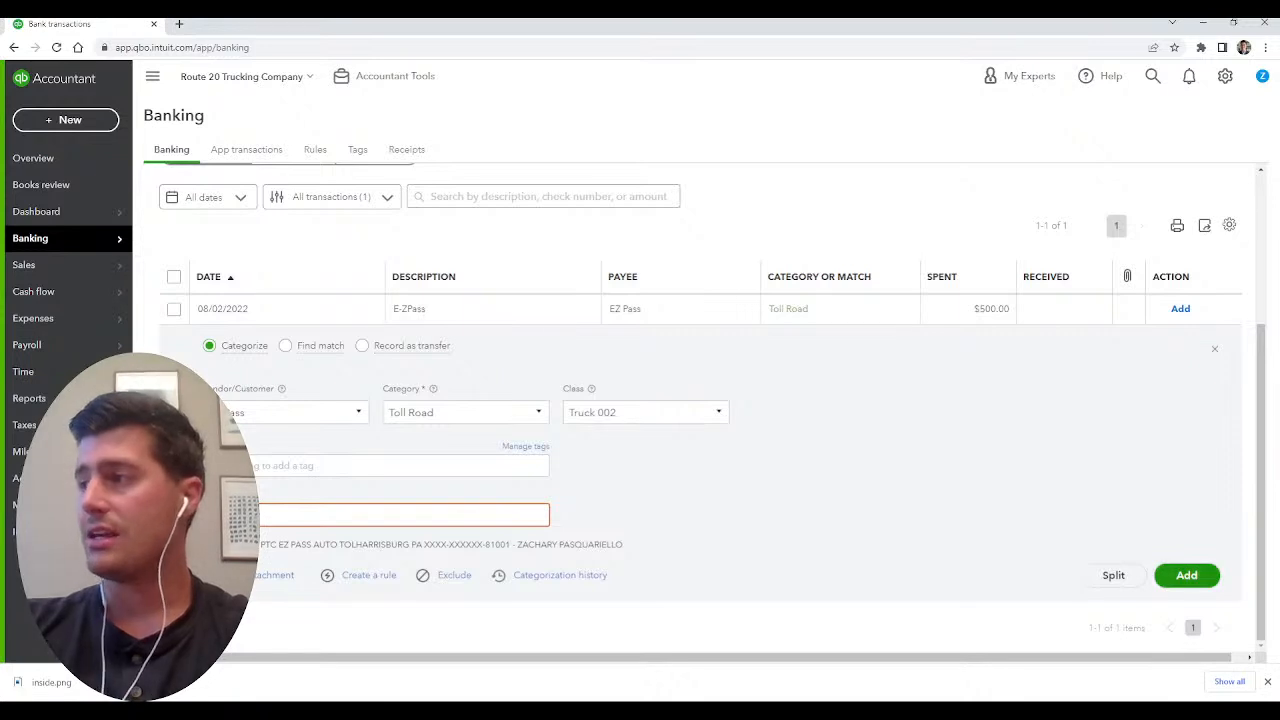
left_click(1187, 575)
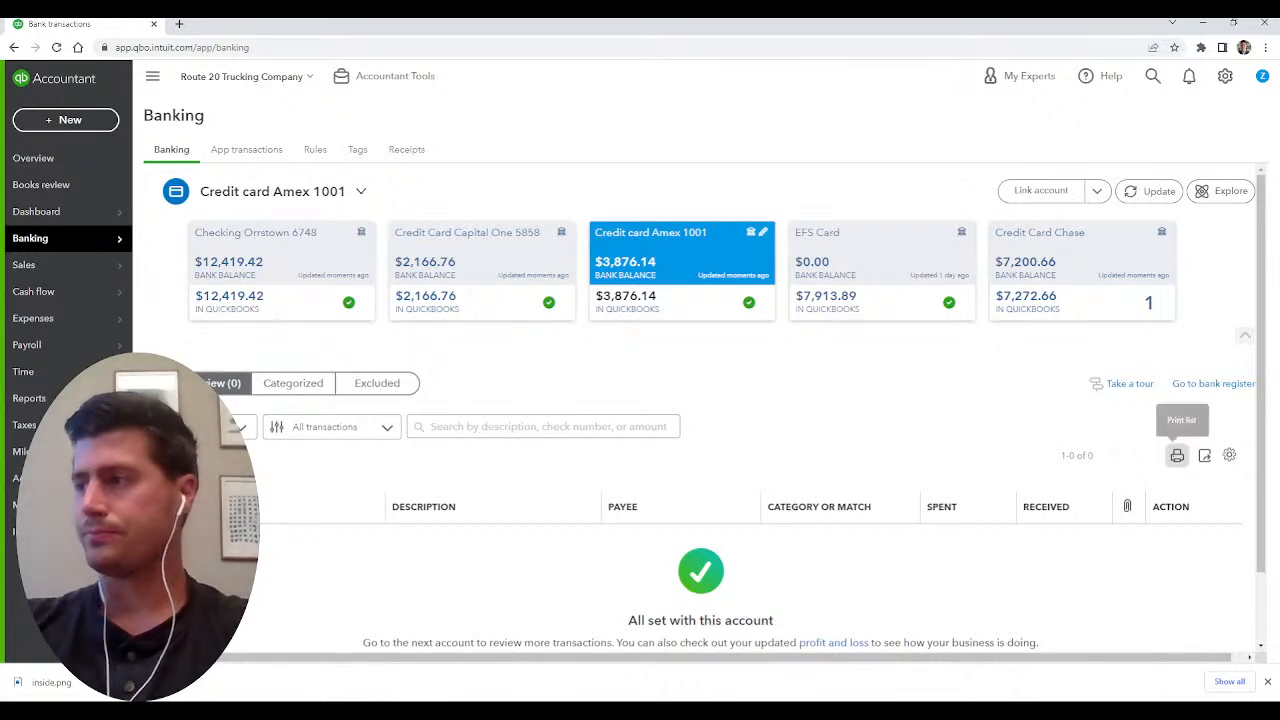
Open the $72 Automatic Thank transaction in the Chase credit card feed and set it to be recorded as a transfer.
left_click(1082, 268)
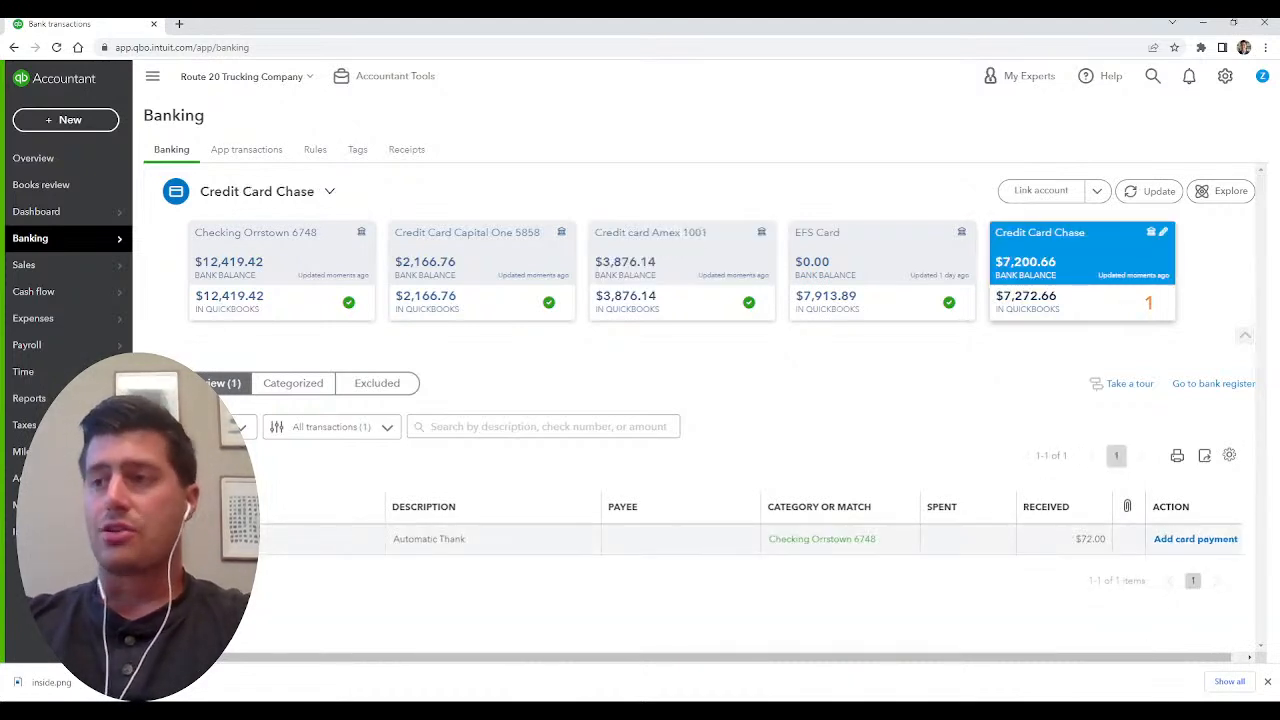
left_click(690, 539)
scroll(690, 539, "down", 2)
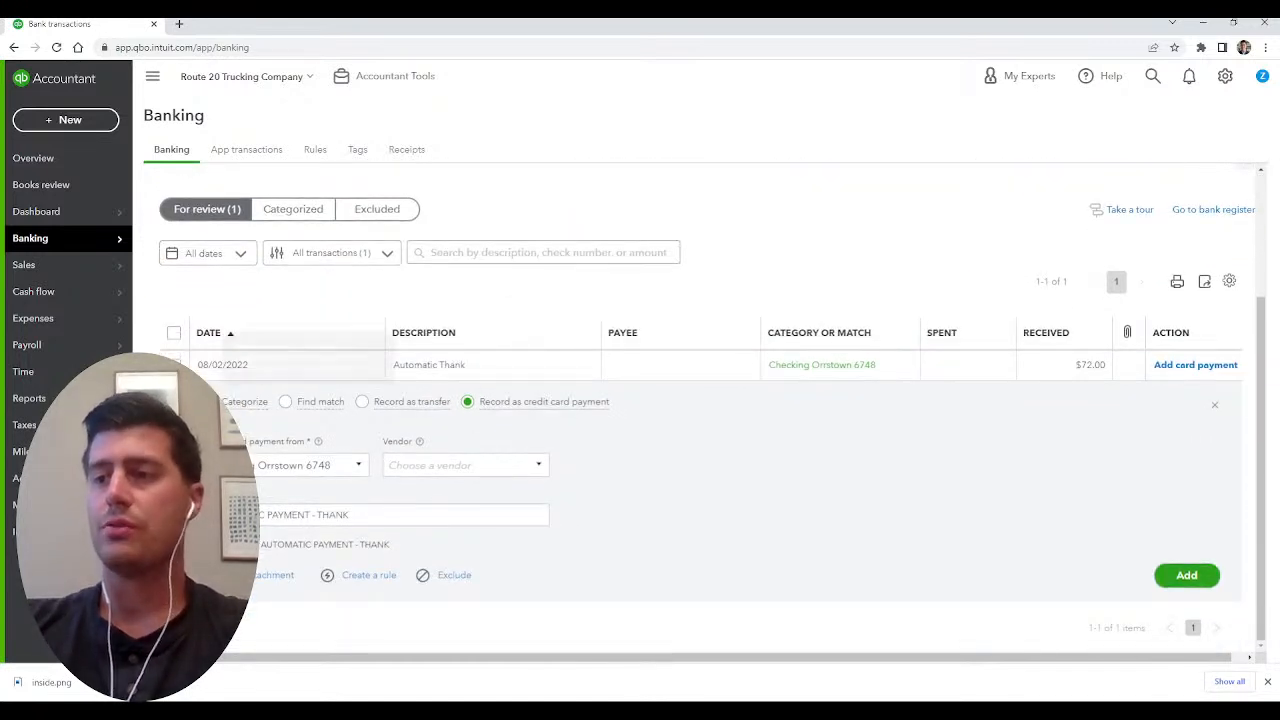
left_click(210, 402)
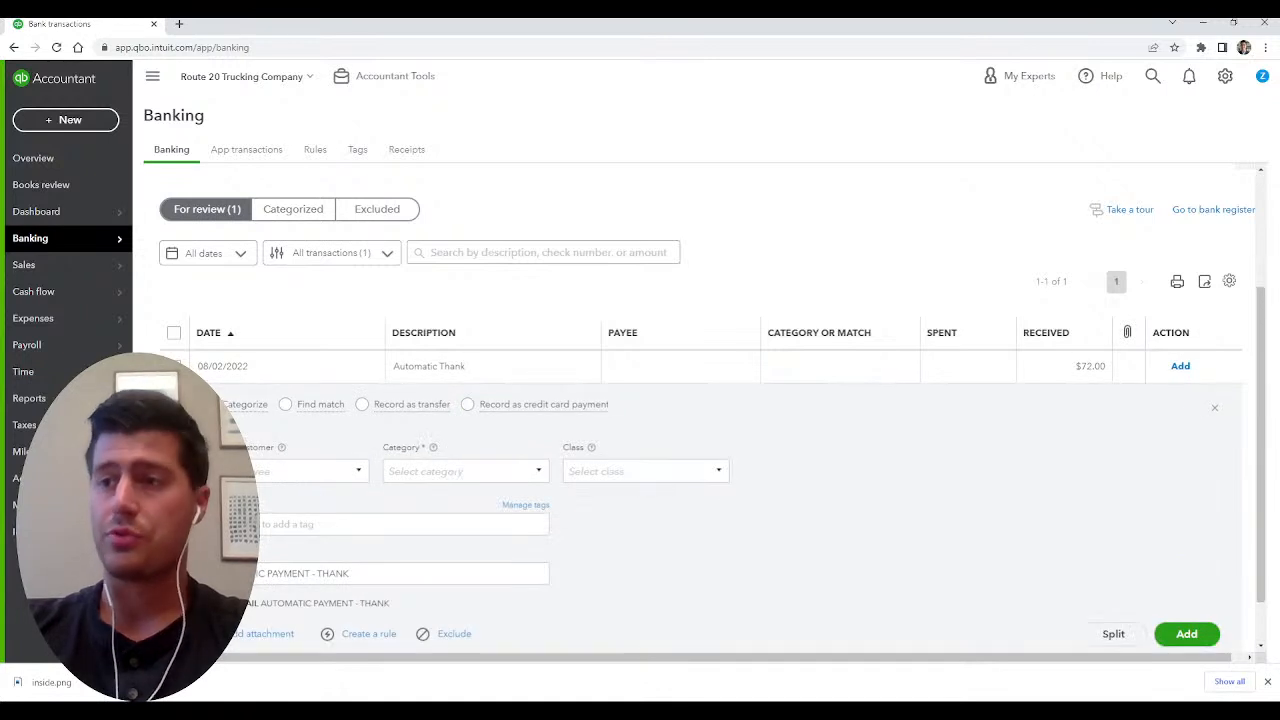
left_click(362, 403)
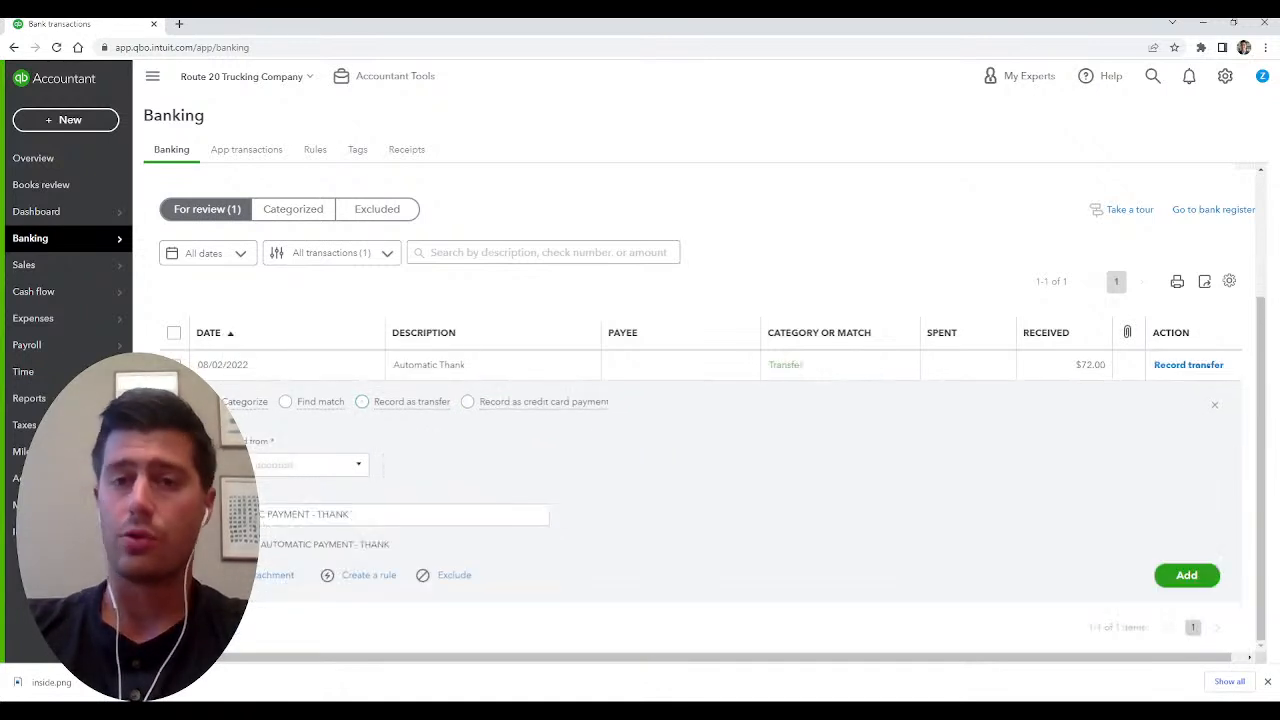
left_click(467, 402)
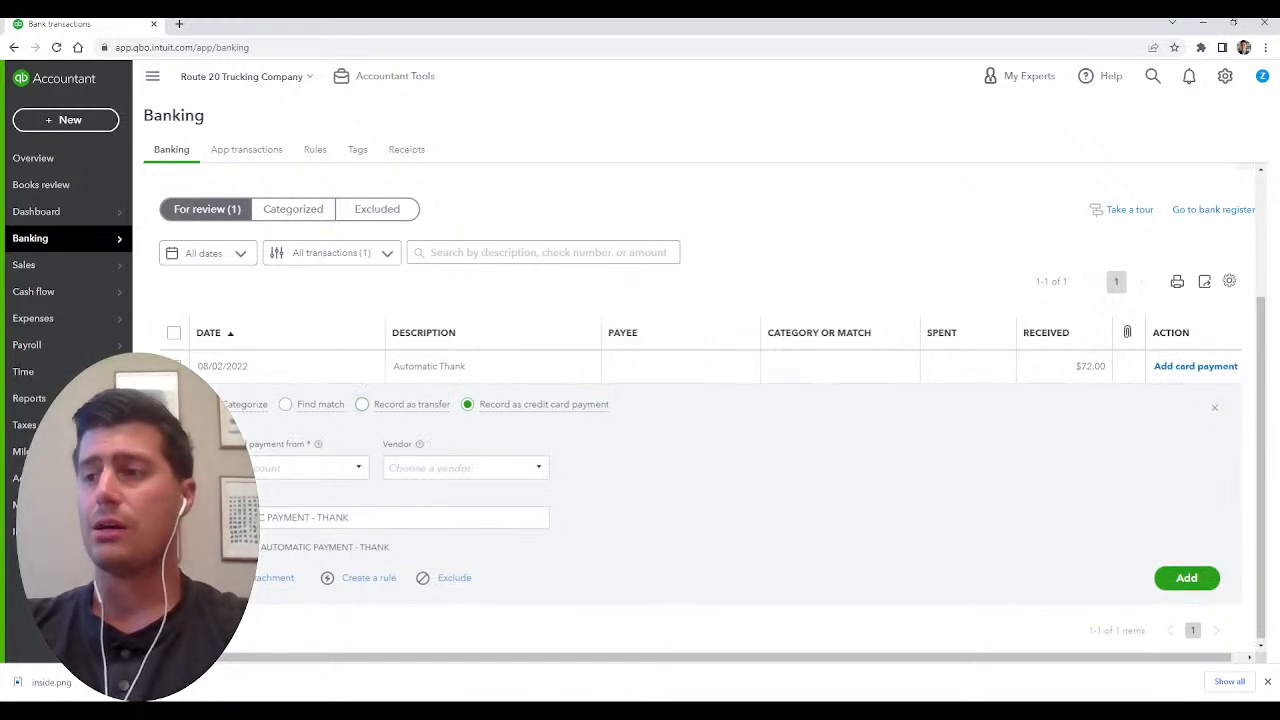
left_click(362, 402)
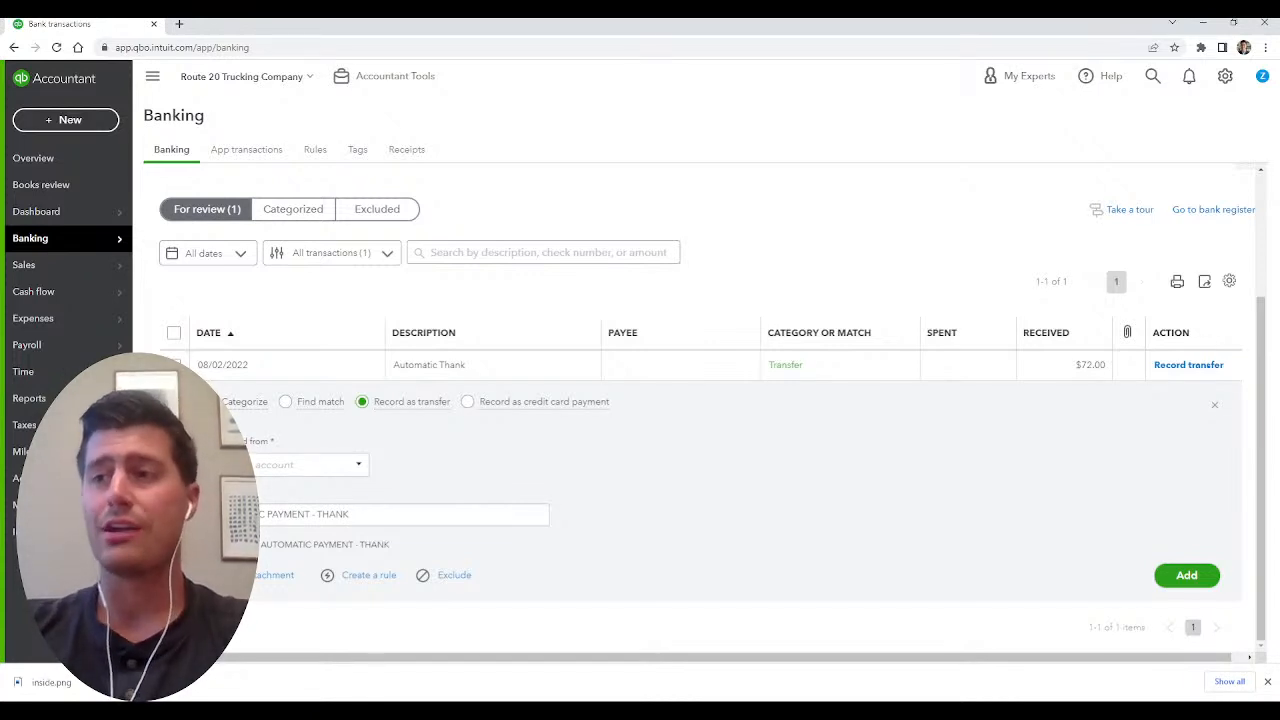
Choose the Orrstown checking account as the source of the $72 transfer and add the transaction.
scroll(700, 400, "up", 2)
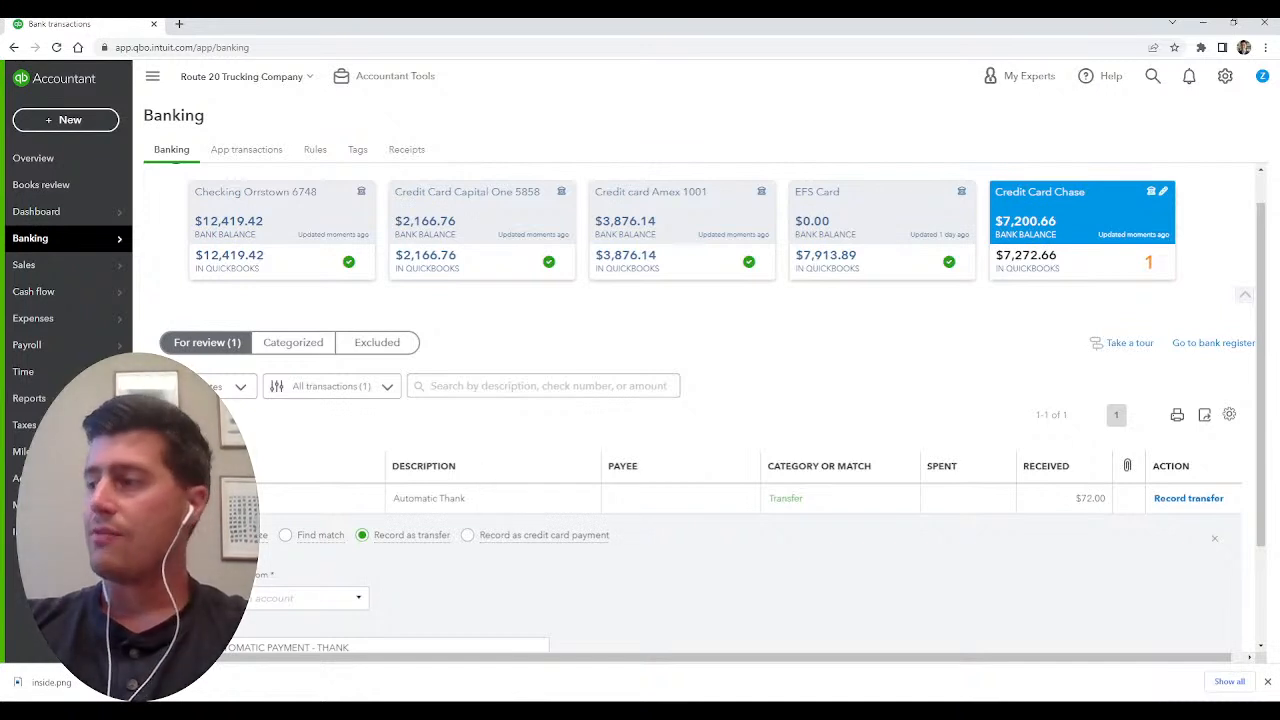
scroll(700, 410, "down", 1)
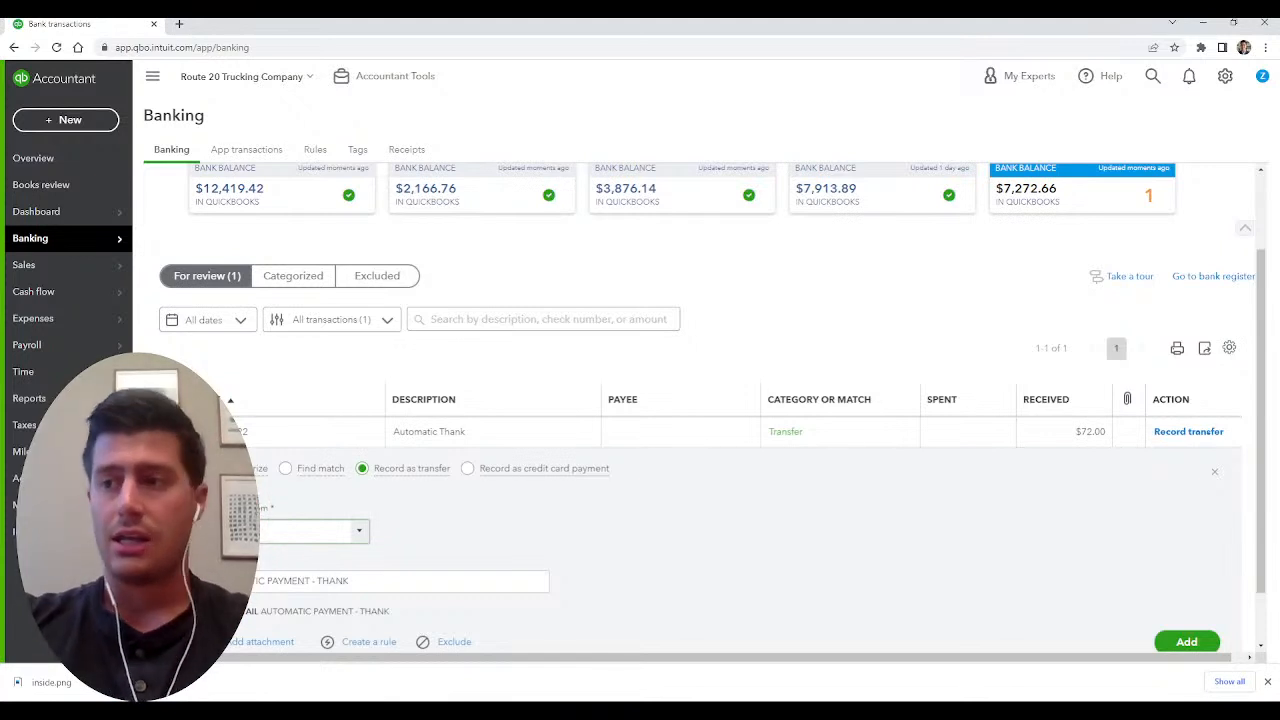
type("check")
key("Return")
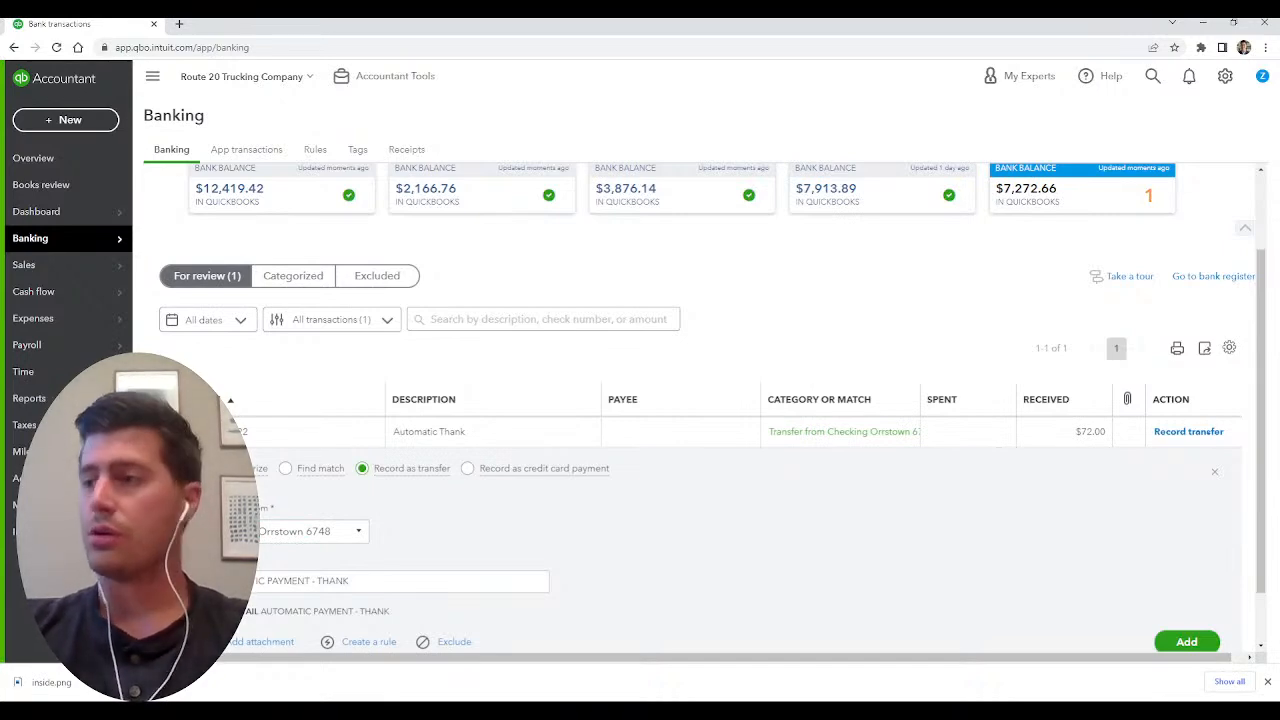
scroll(714, 410, "up", 1)
scroll(714, 410, "down", 1)
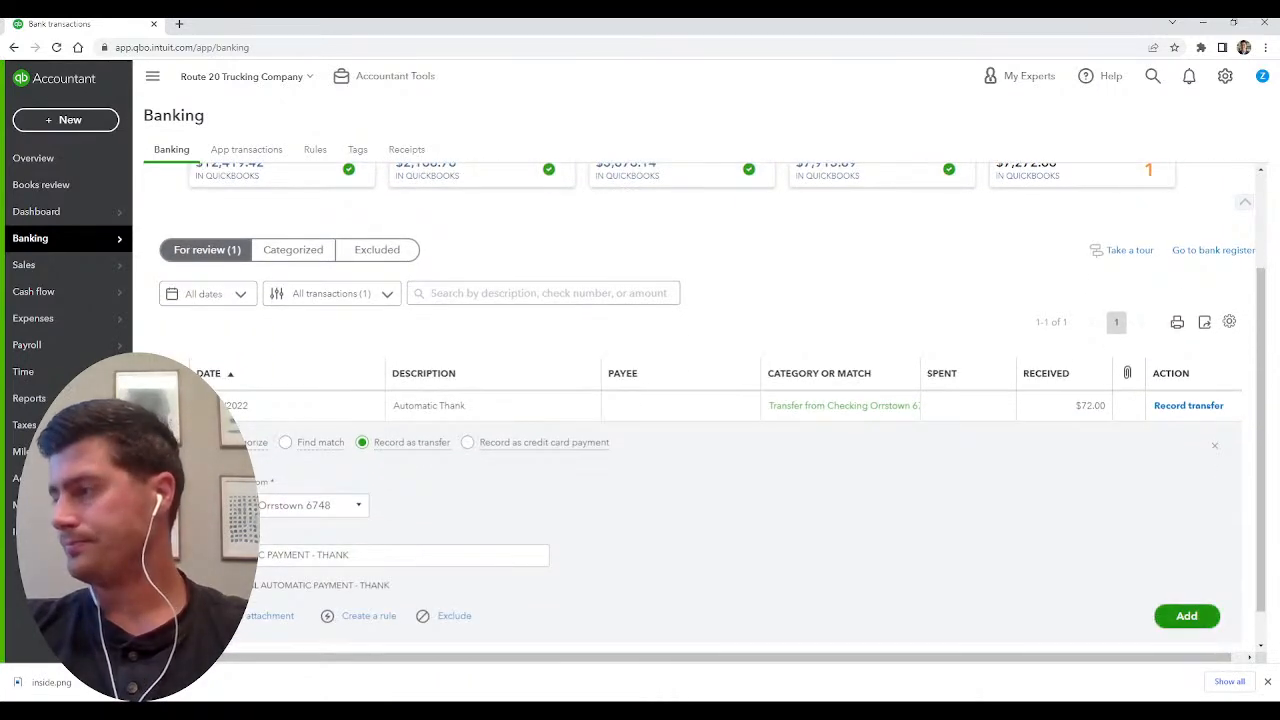
left_click(1186, 616)
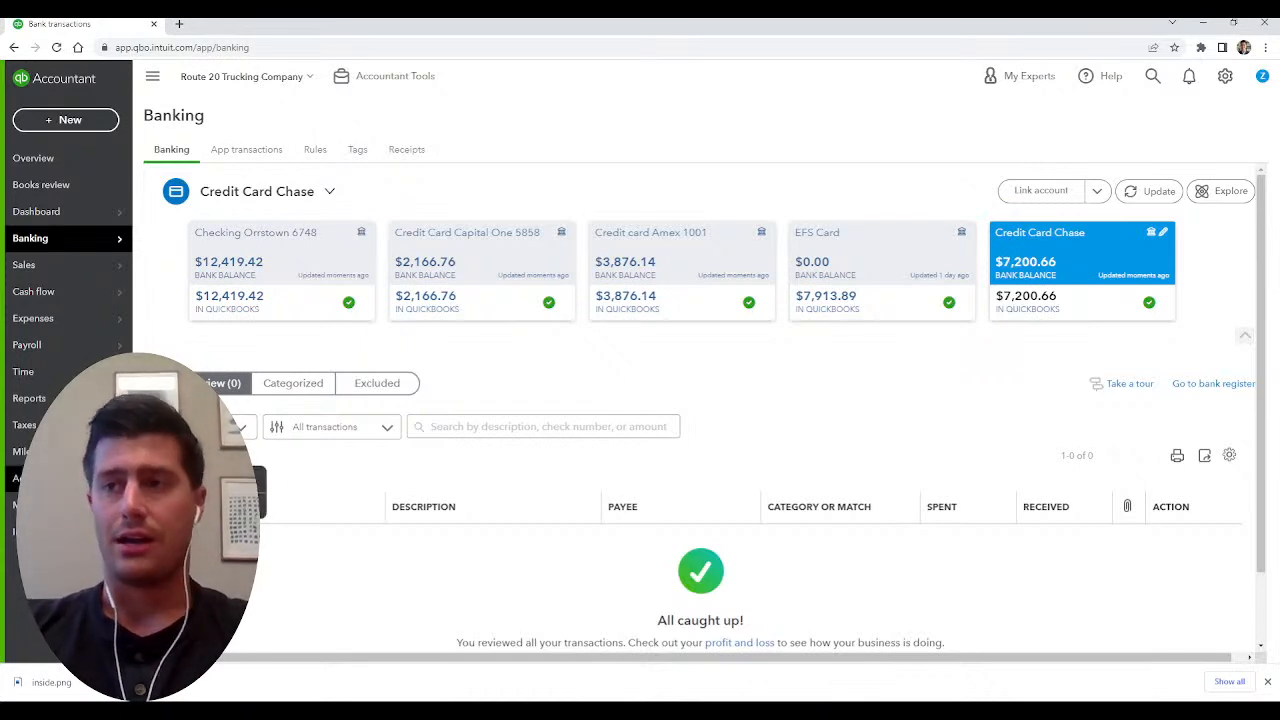
mouse_move(68, 239)
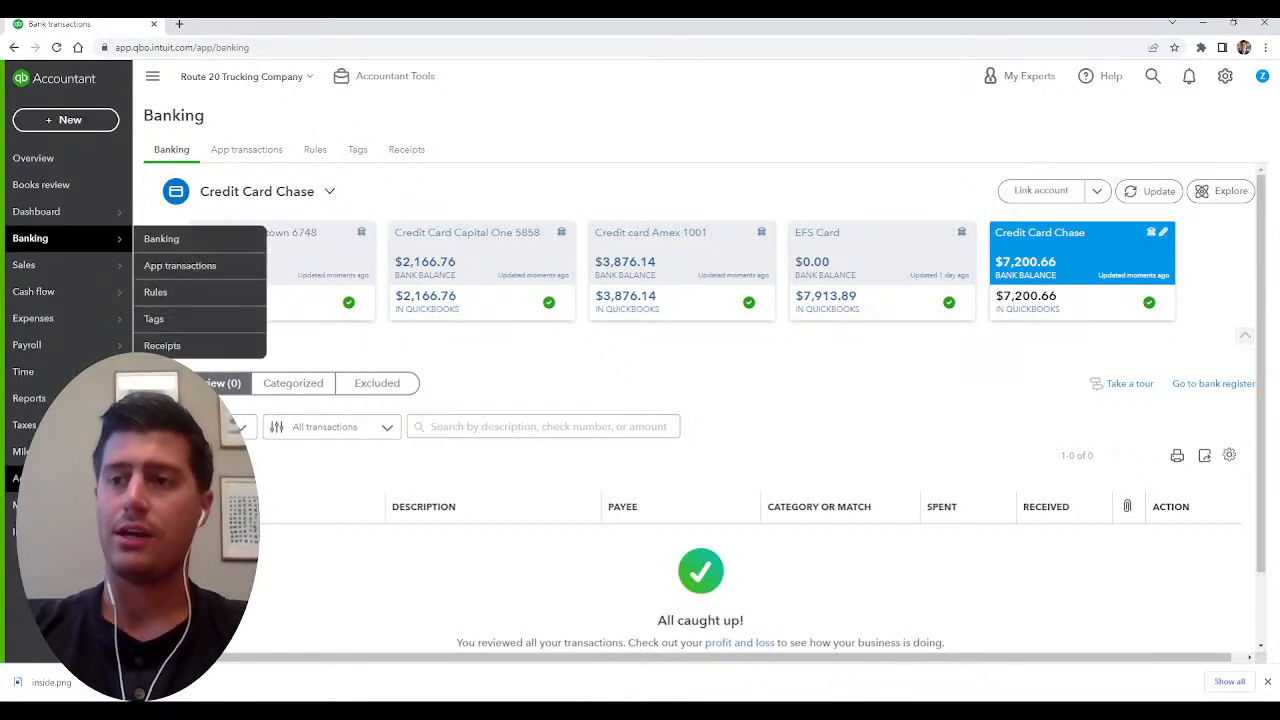
mouse_move(68, 478)
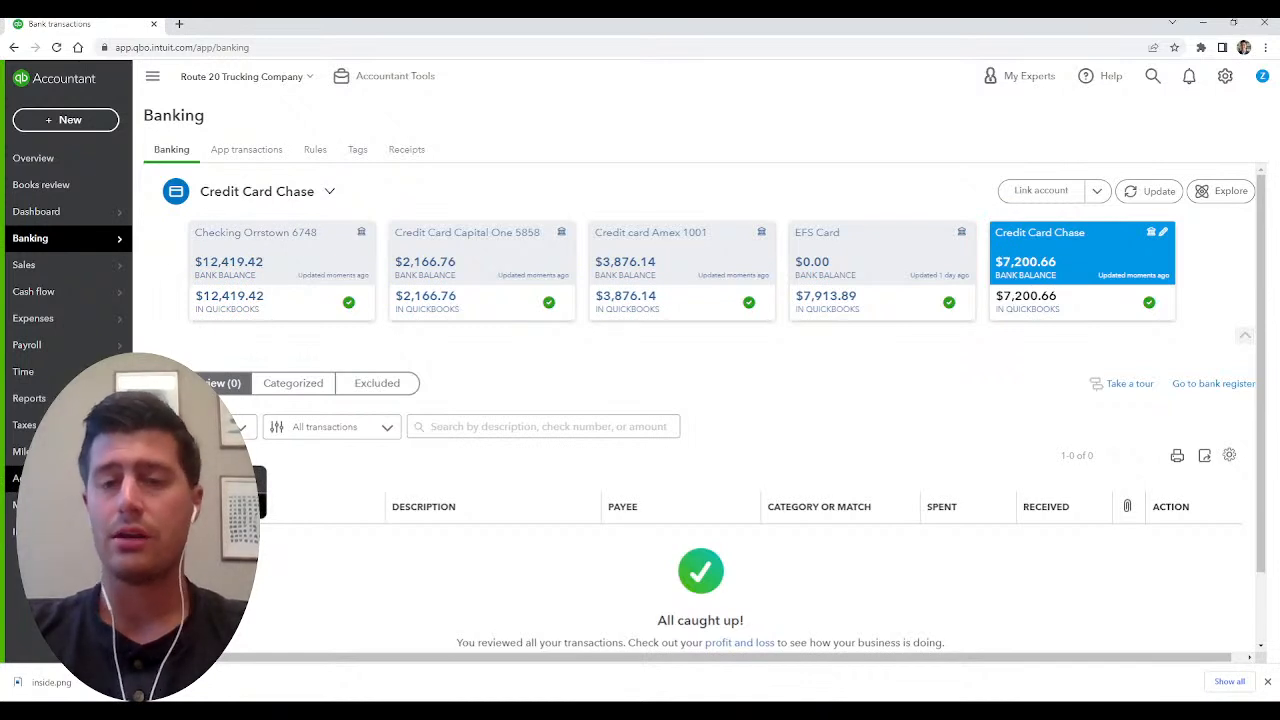
Open the reconciliation page and examine the ending balance, ending date and account choices for Credit card Amex 1001.
left_click(168, 505)
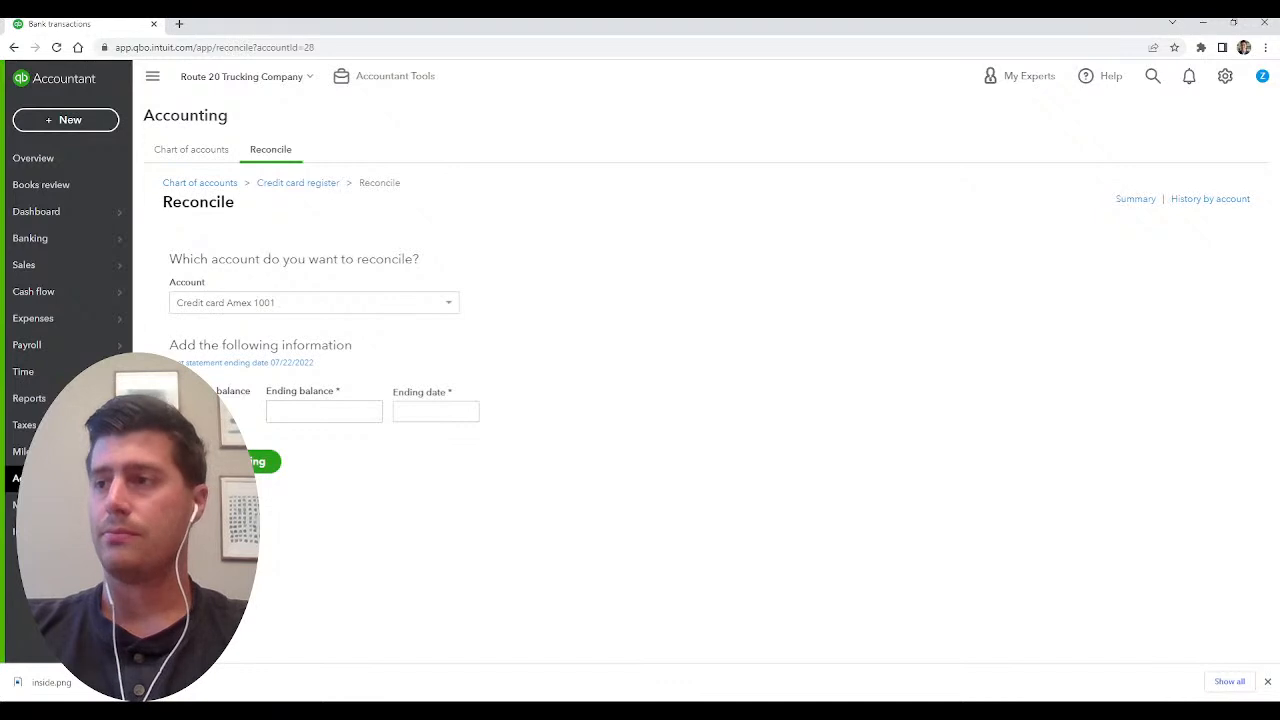
left_click(324, 412)
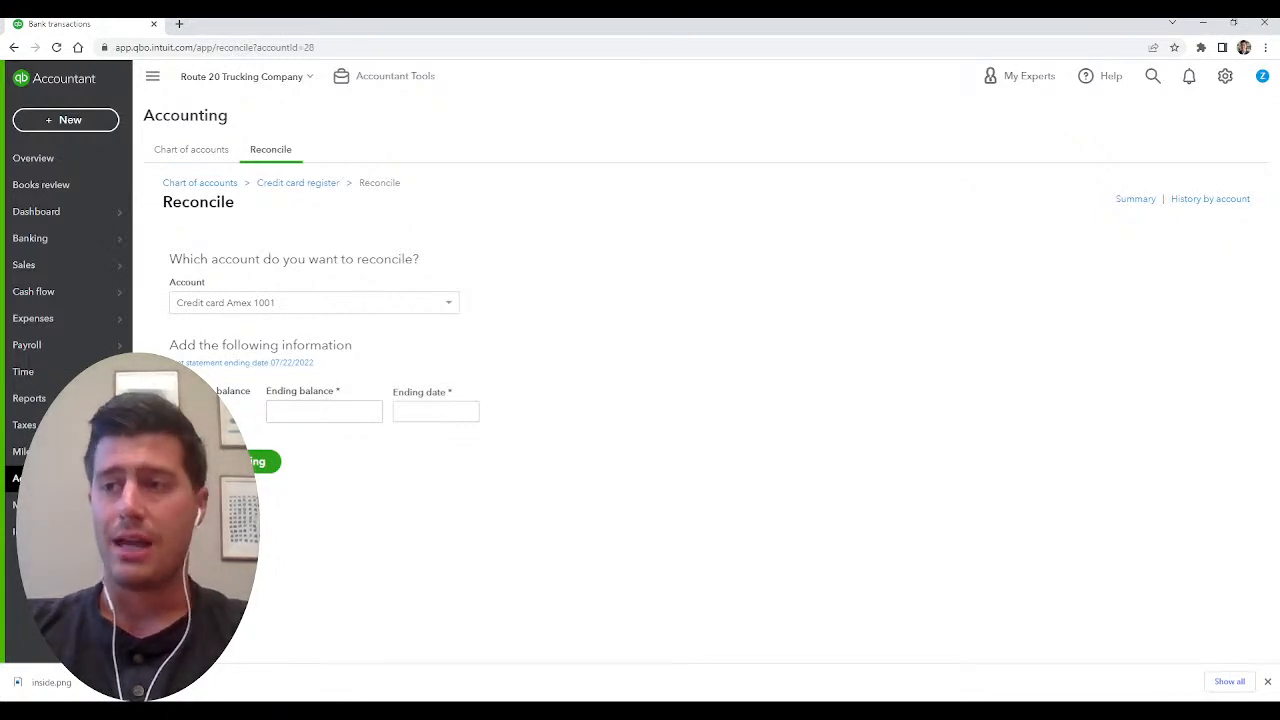
left_click_drag(256, 400, 166, 245)
left_click(256, 400)
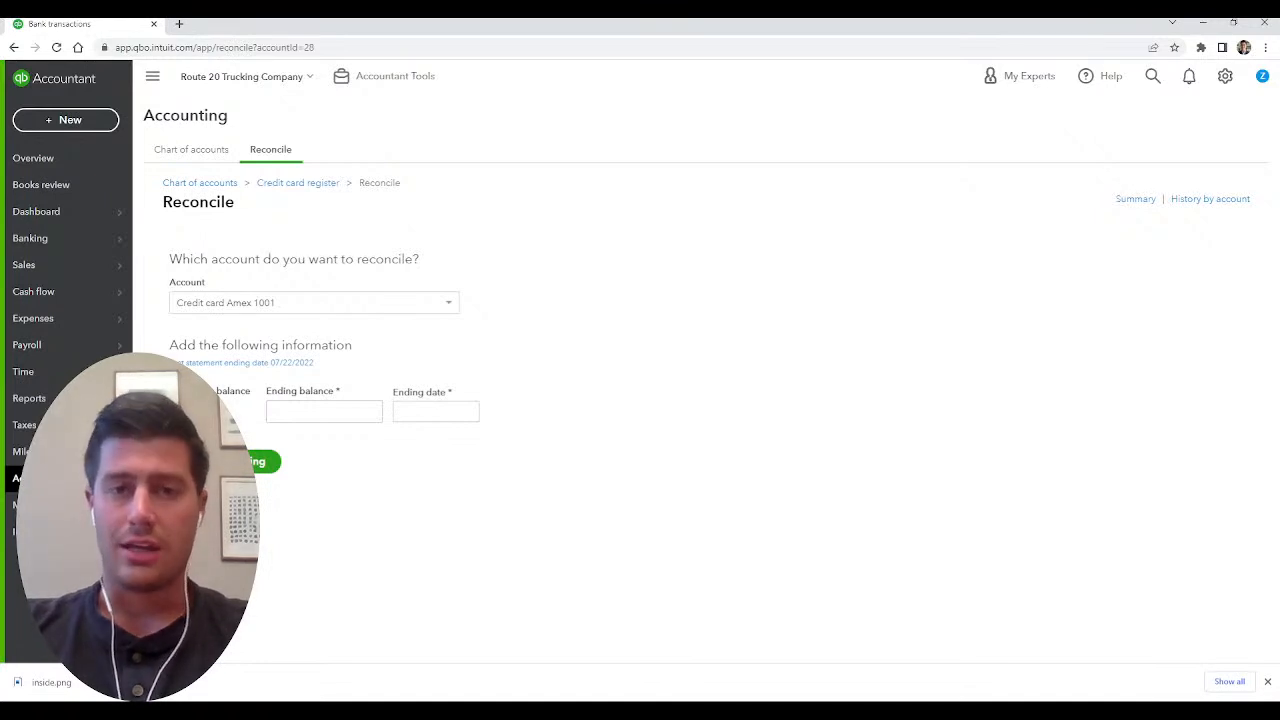
left_click(326, 411)
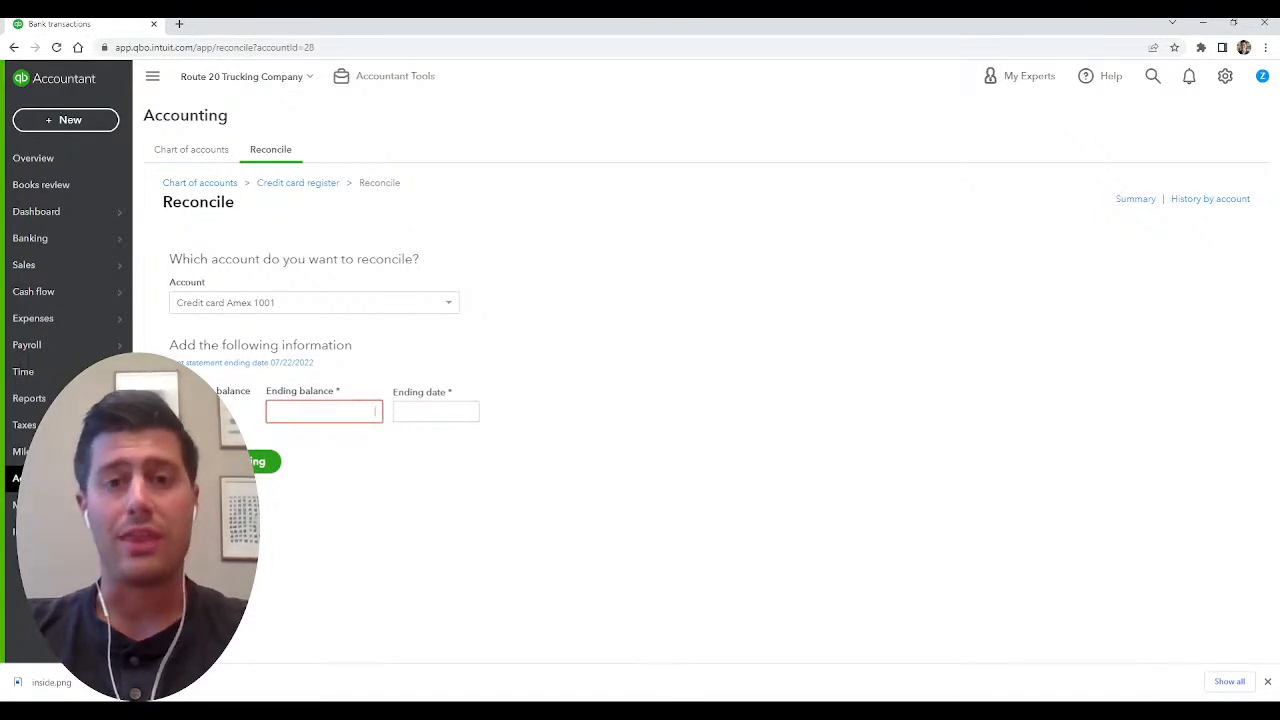
left_click(420, 411)
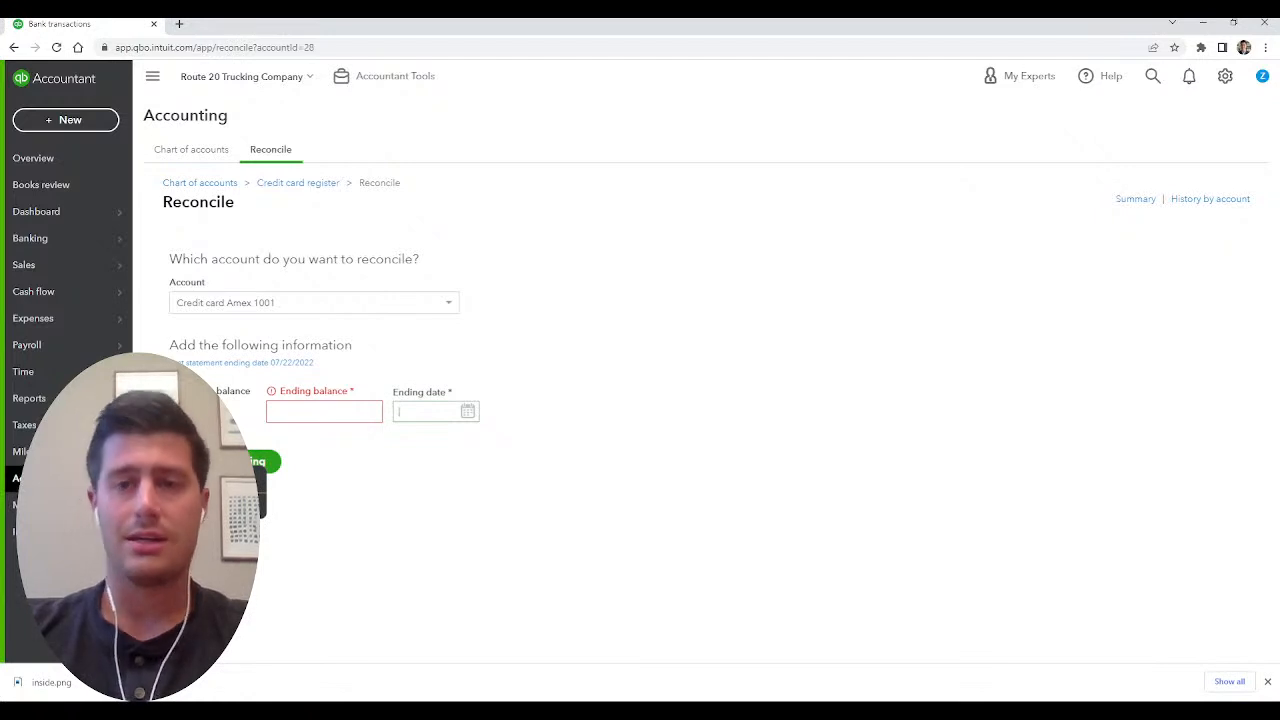
key("Tab")
left_click(448, 303)
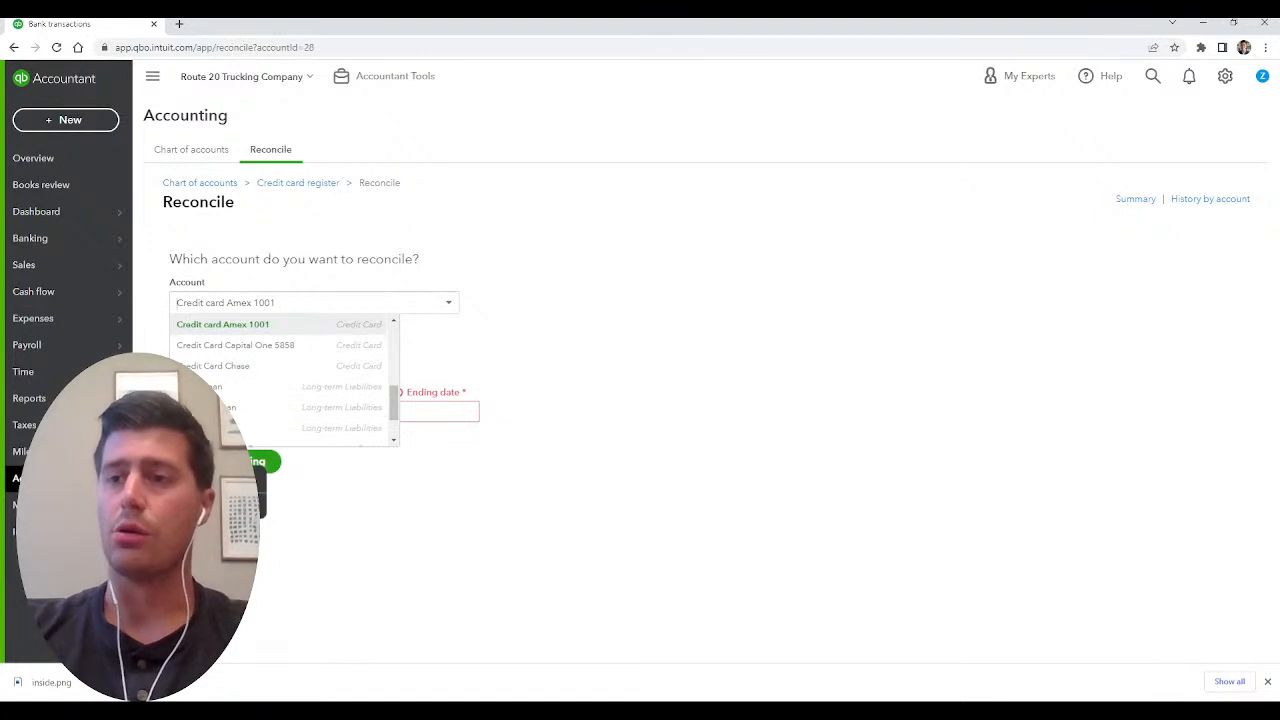
Filter the chart of accounts by "loan" and open the Truck 002 Loan register.
left_click(200, 183)
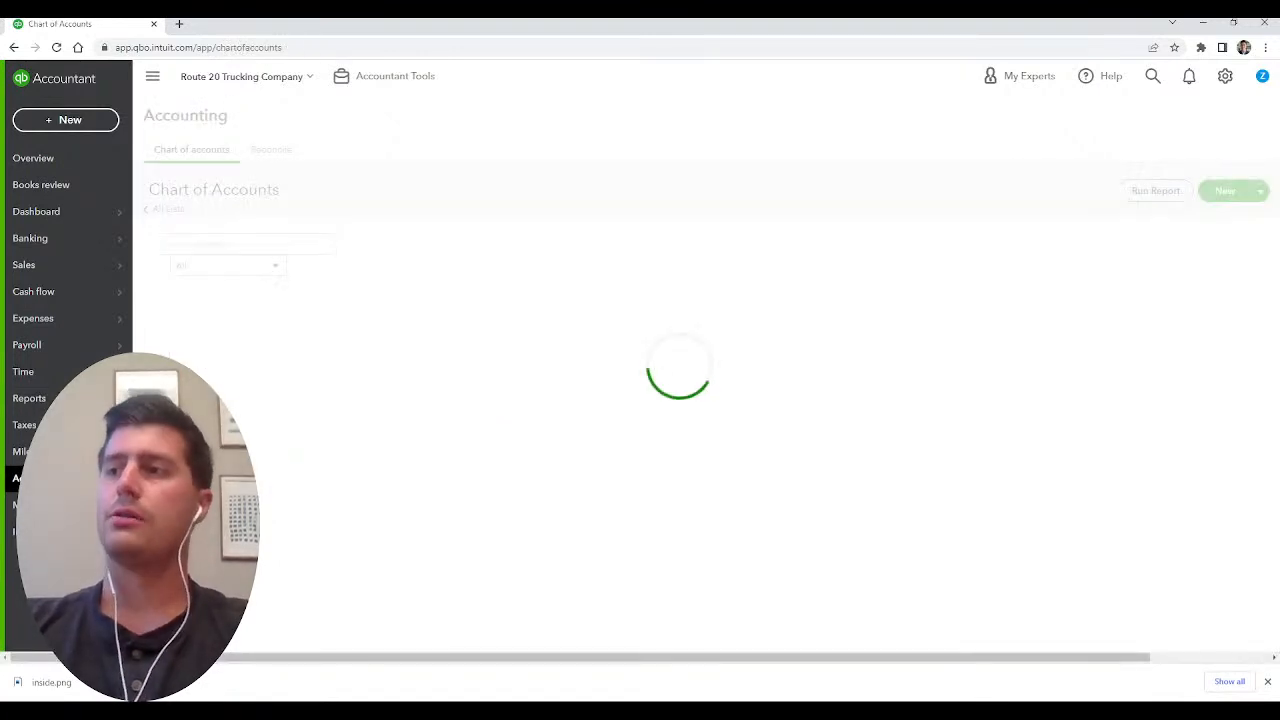
left_click(386, 246)
type("loan")
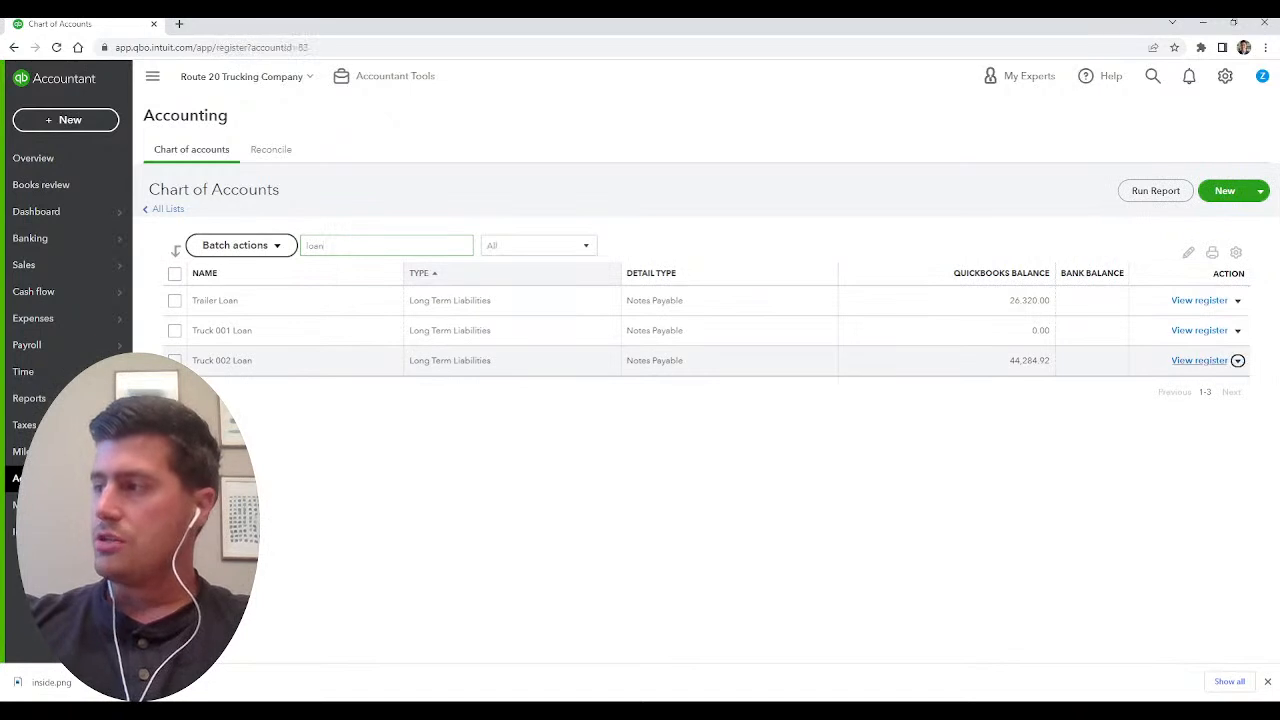
left_click(1200, 360)
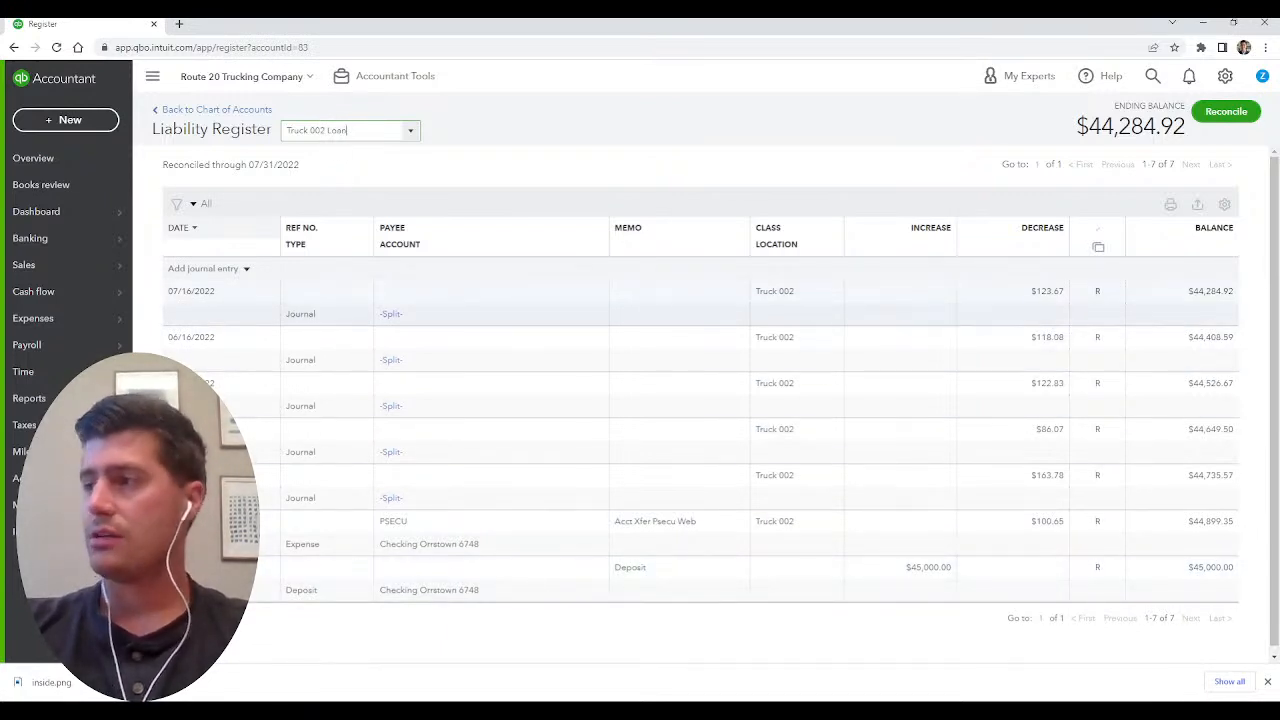
Open the 07/16/2022 journal entry of the loan, review its Interest Paid and Truck 002 Loan debits, and leave without saving.
left_click(960, 303)
left_click(1089, 352)
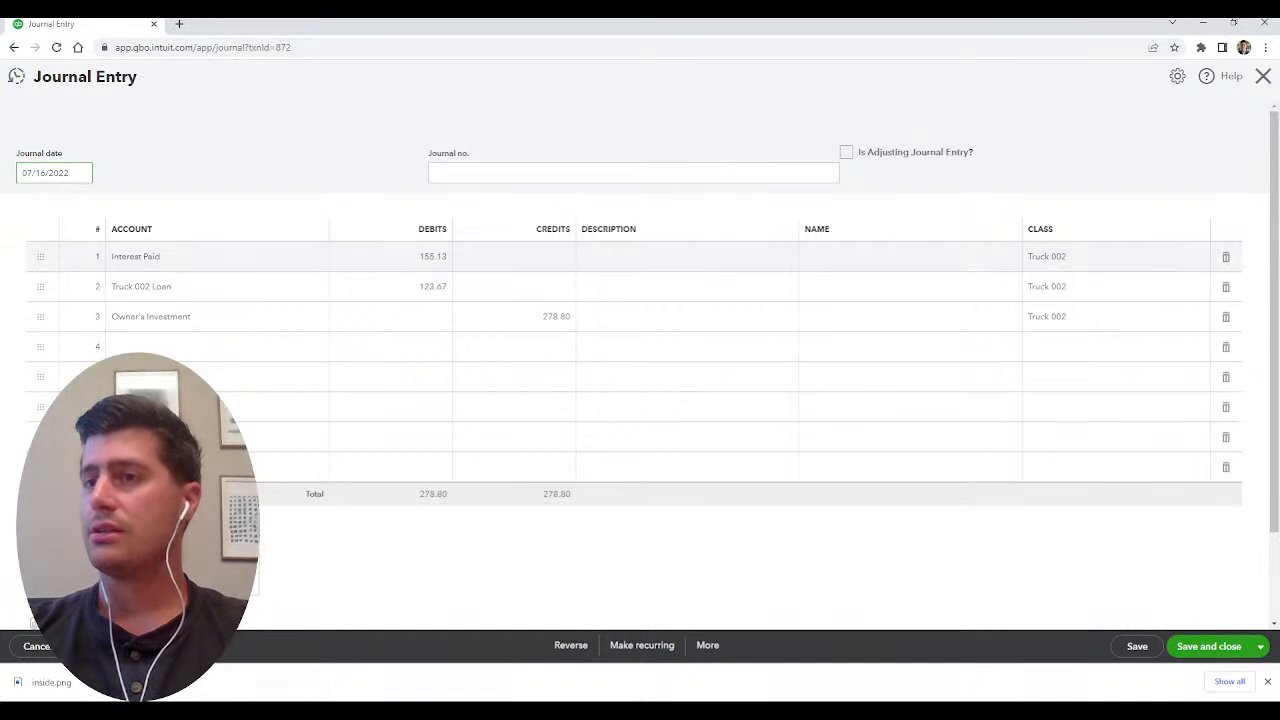
left_click(210, 257)
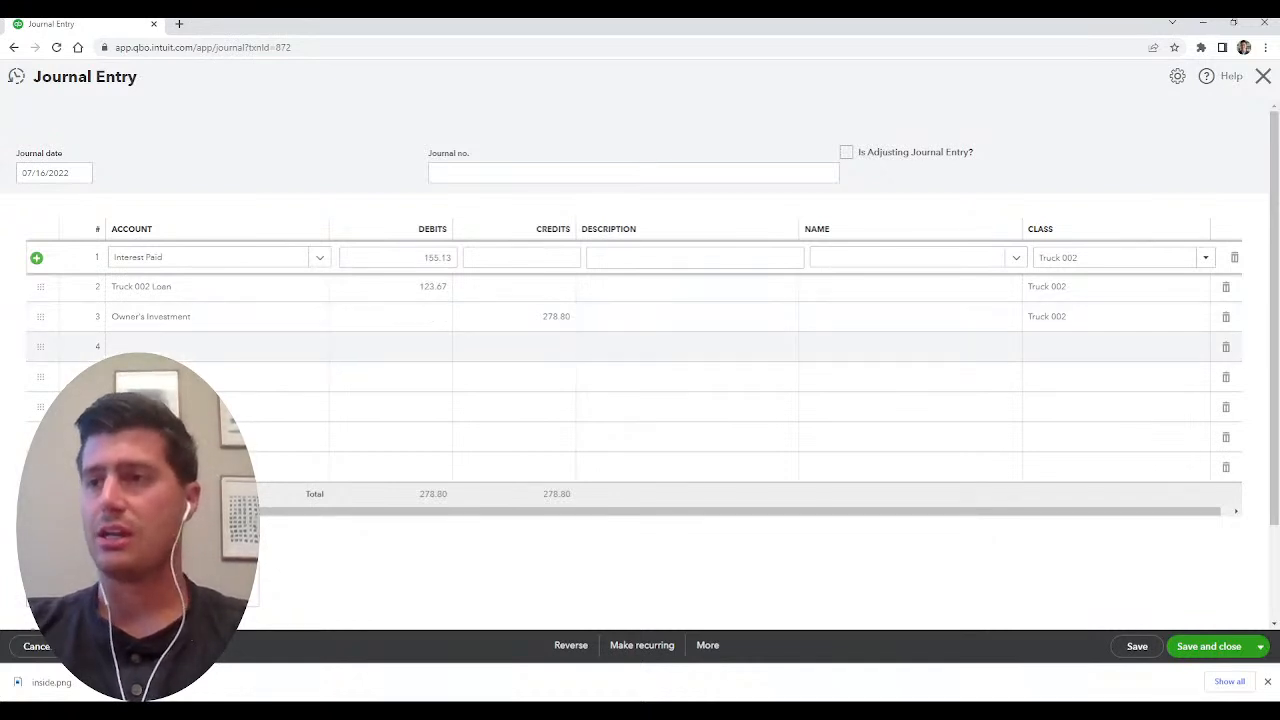
left_click(210, 287)
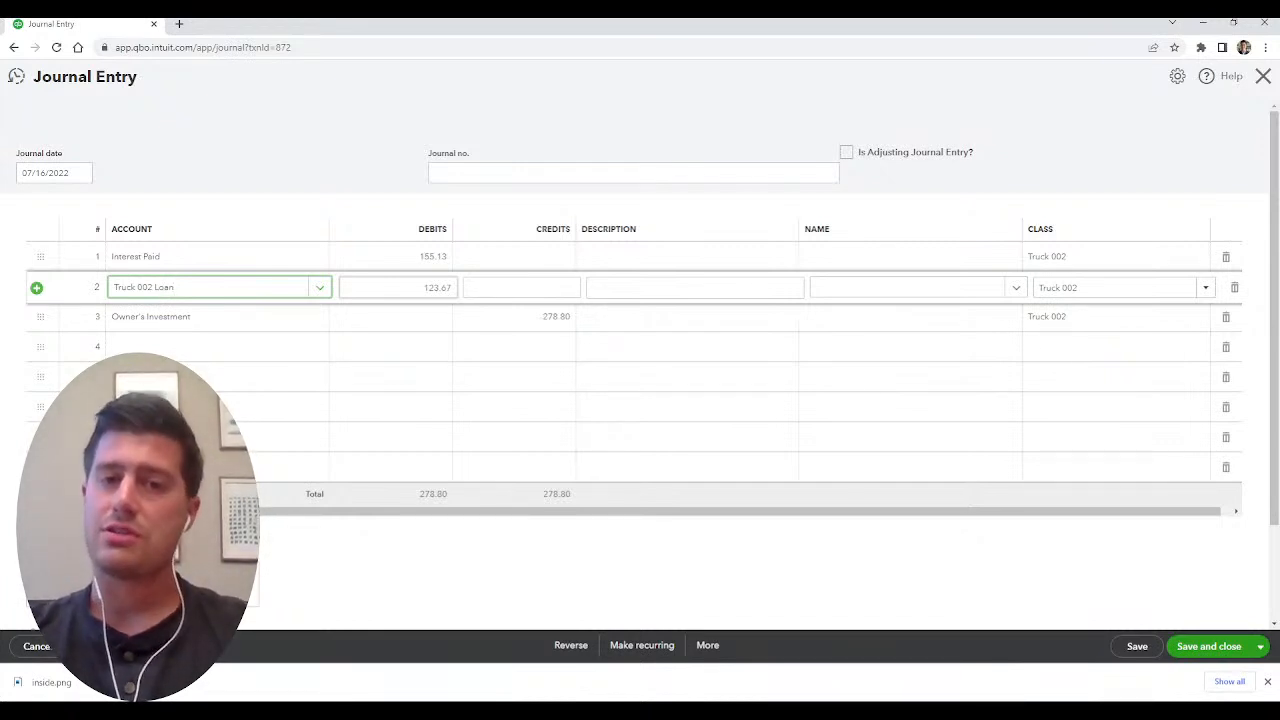
key("Tab")
left_click(423, 288)
left_click(425, 257)
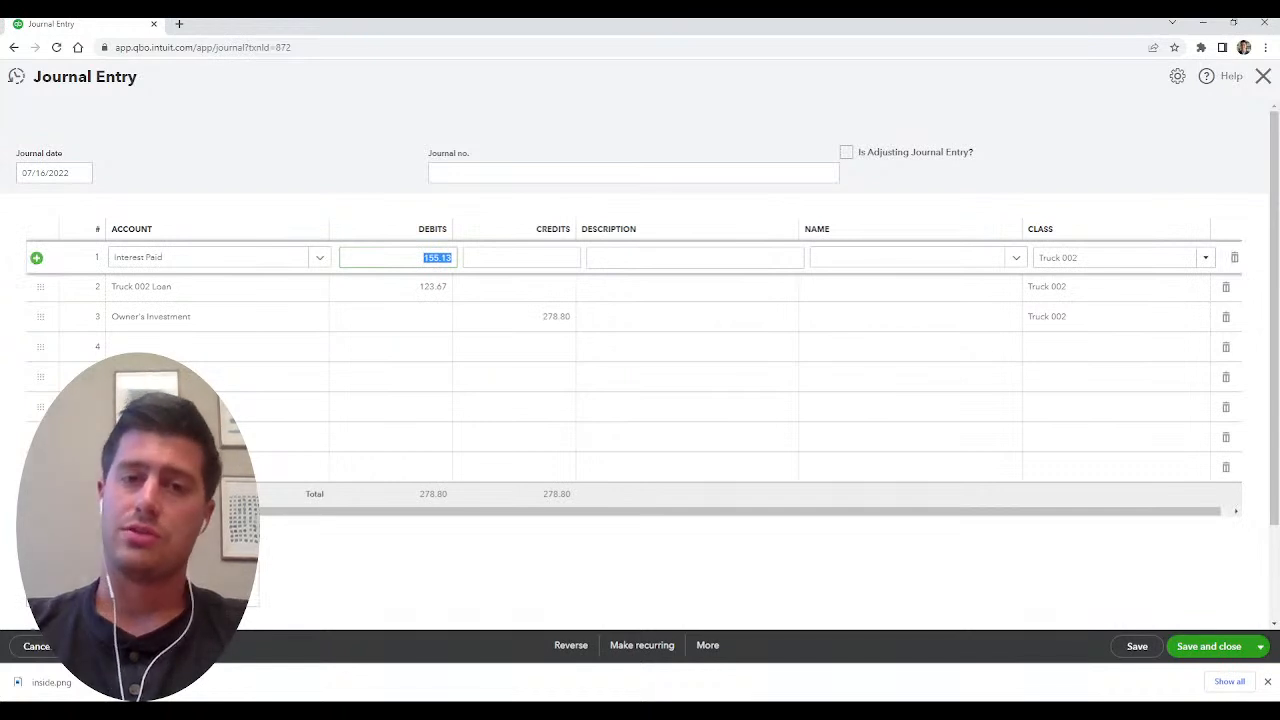
left_click(425, 257)
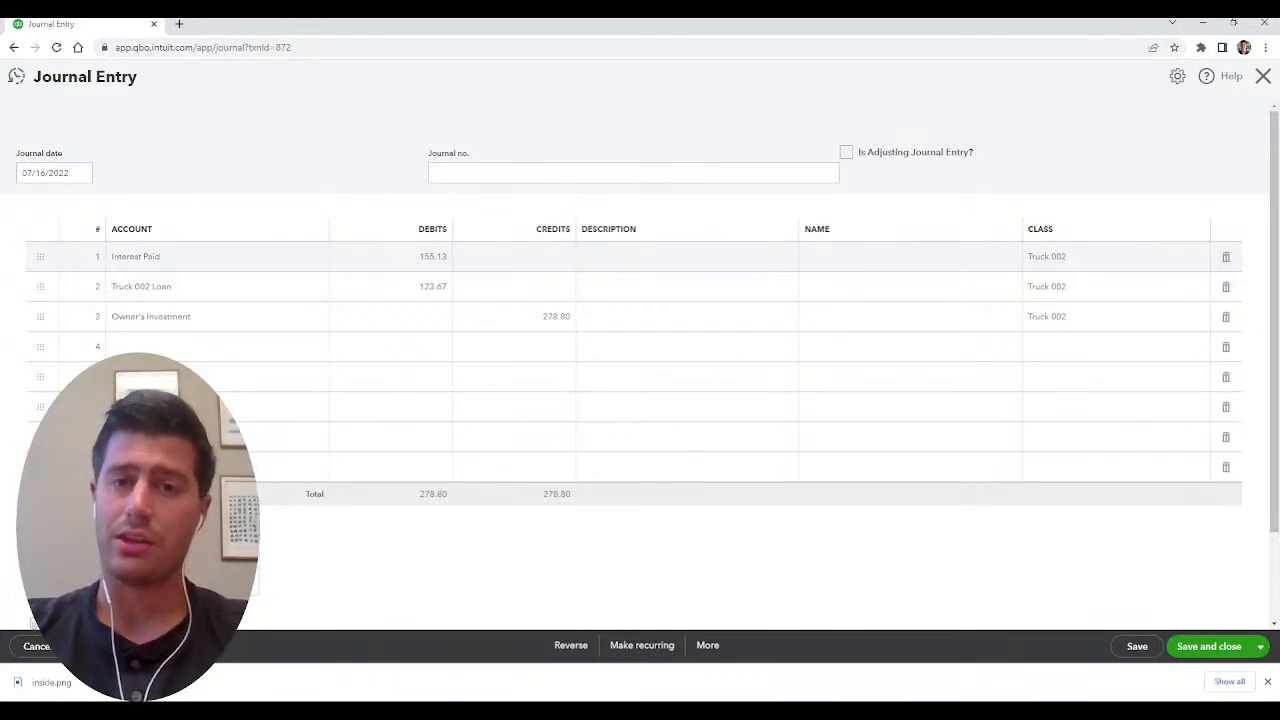
key("Escape")
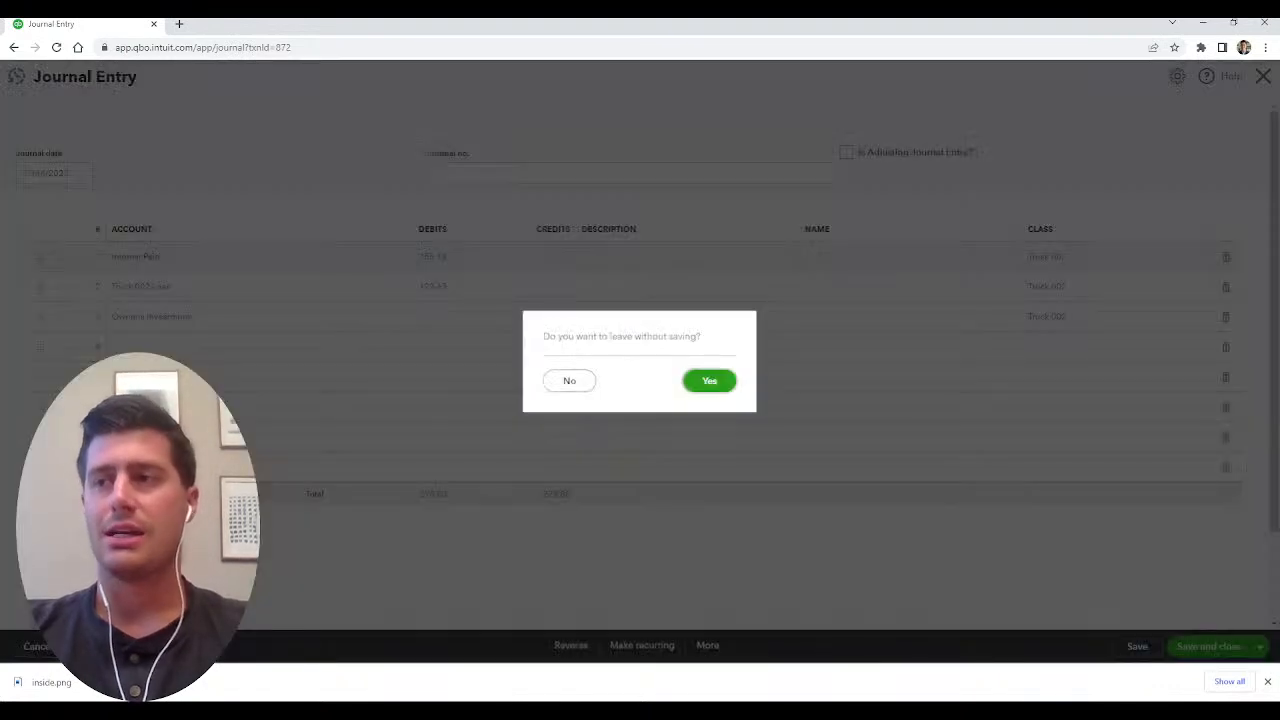
left_click(709, 381)
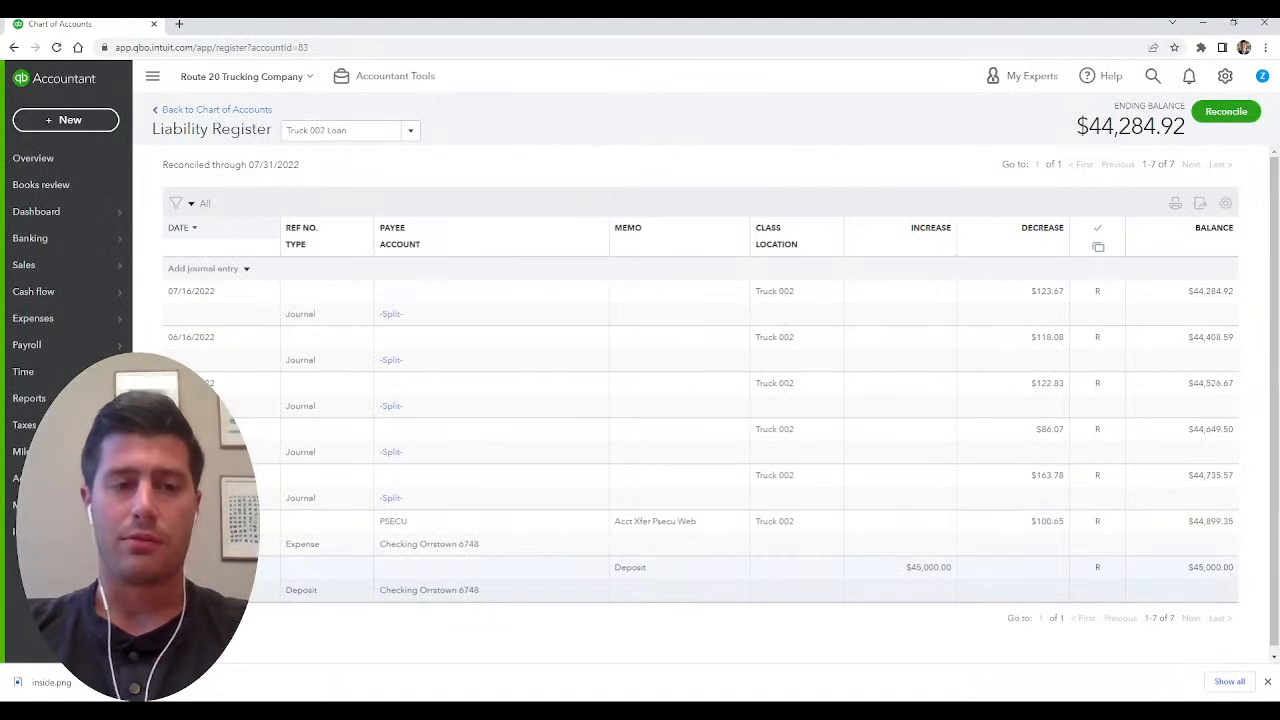
left_click(1267, 681)
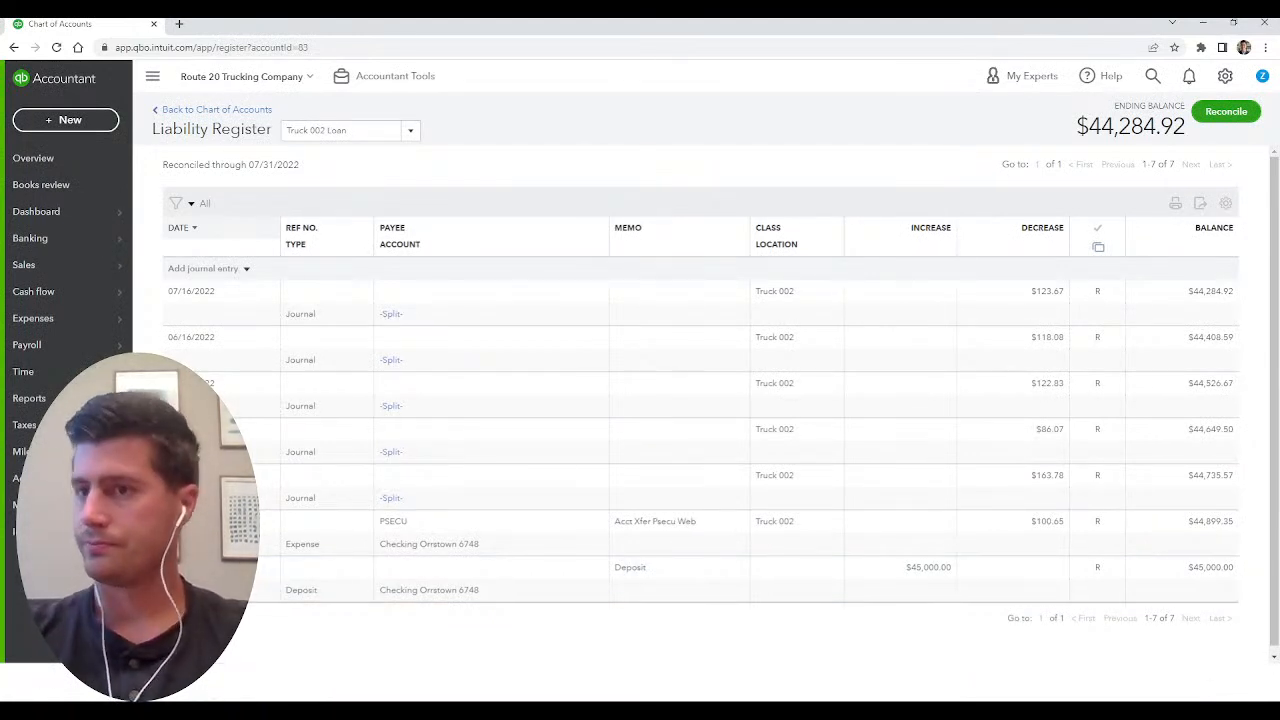
Return to the full chart of accounts and get its name filter ready for a new search.
mouse_move(80, 398)
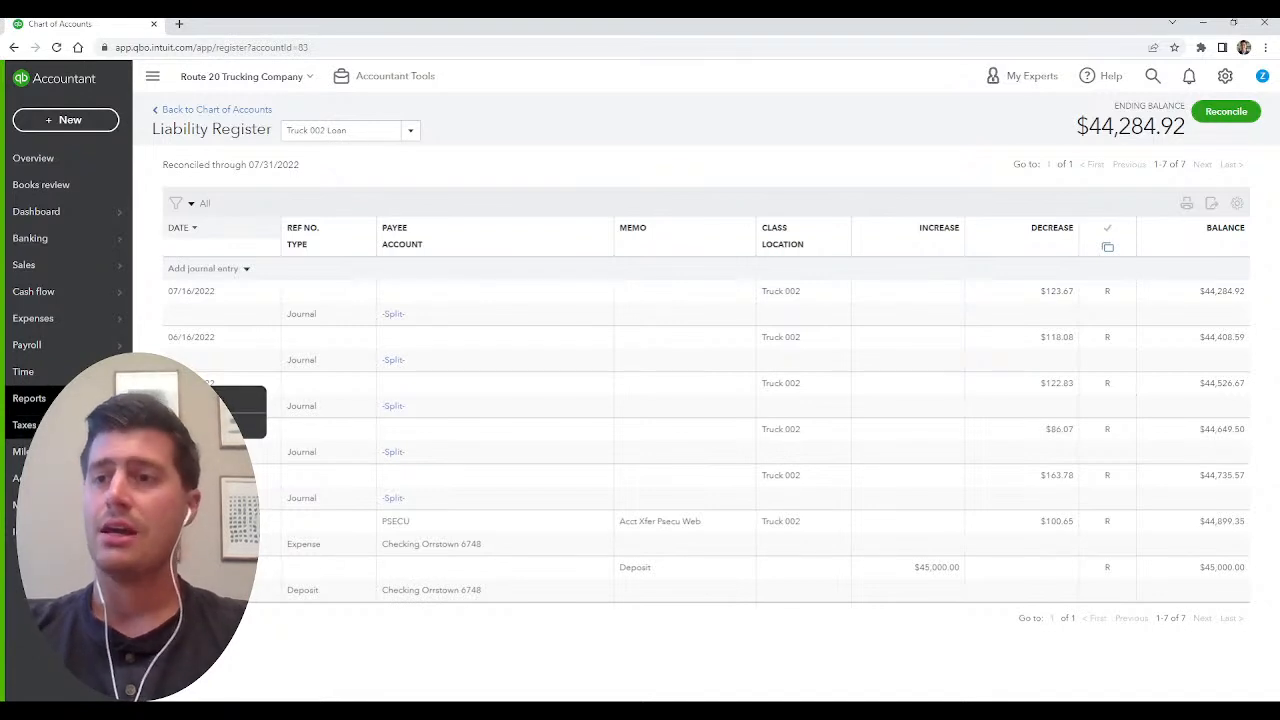
left_click(58, 478)
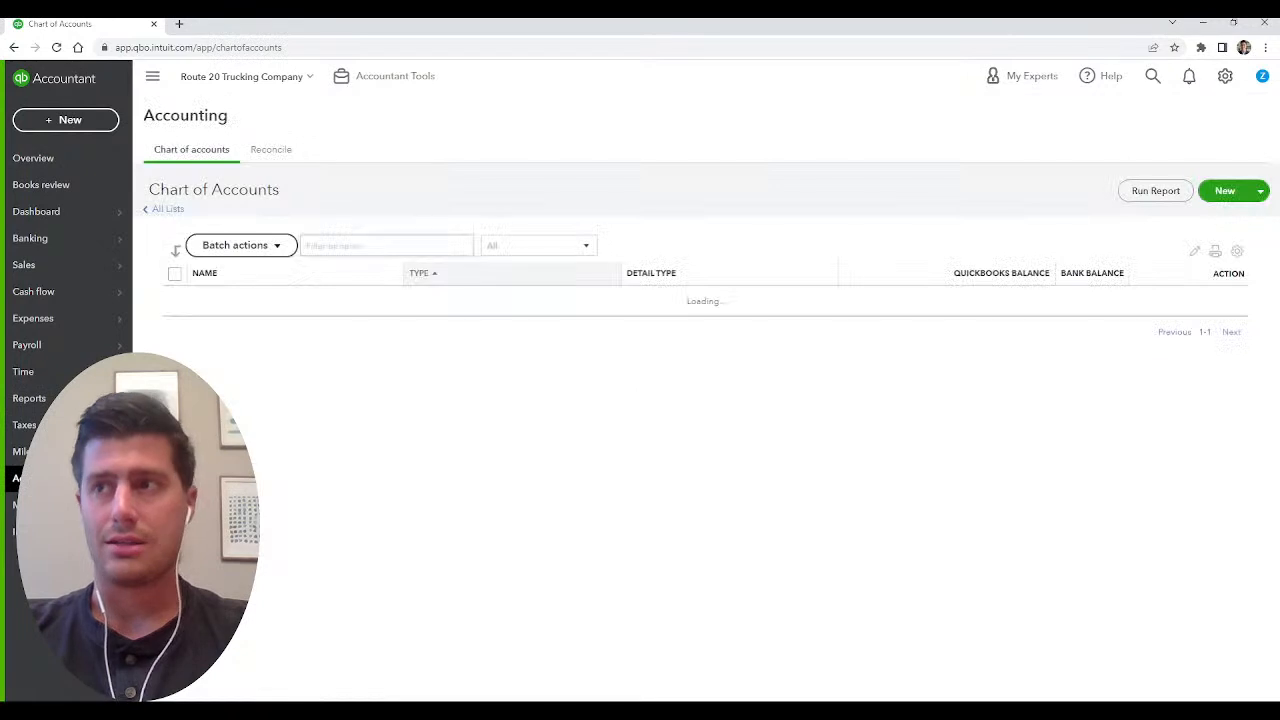
left_click(386, 245)
type("loan")
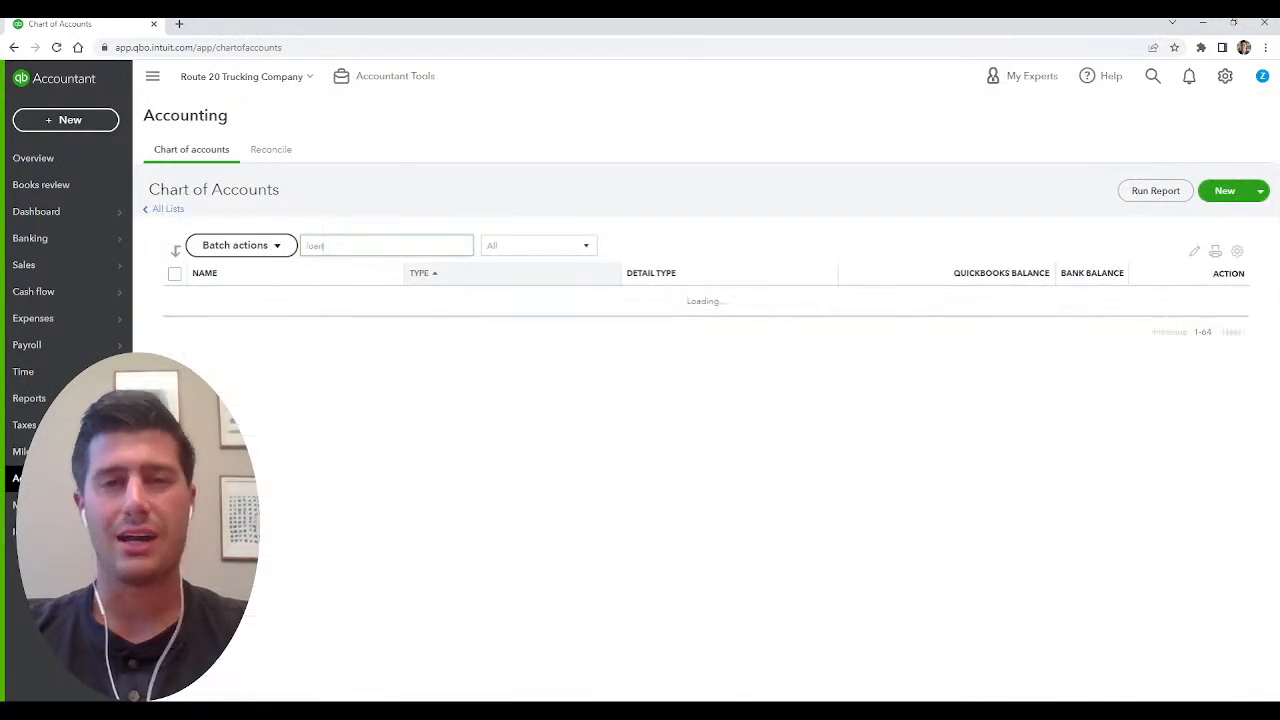
key("BackSpace")
key("BackSpace")
key("BackSpace")
key("BackSpace")
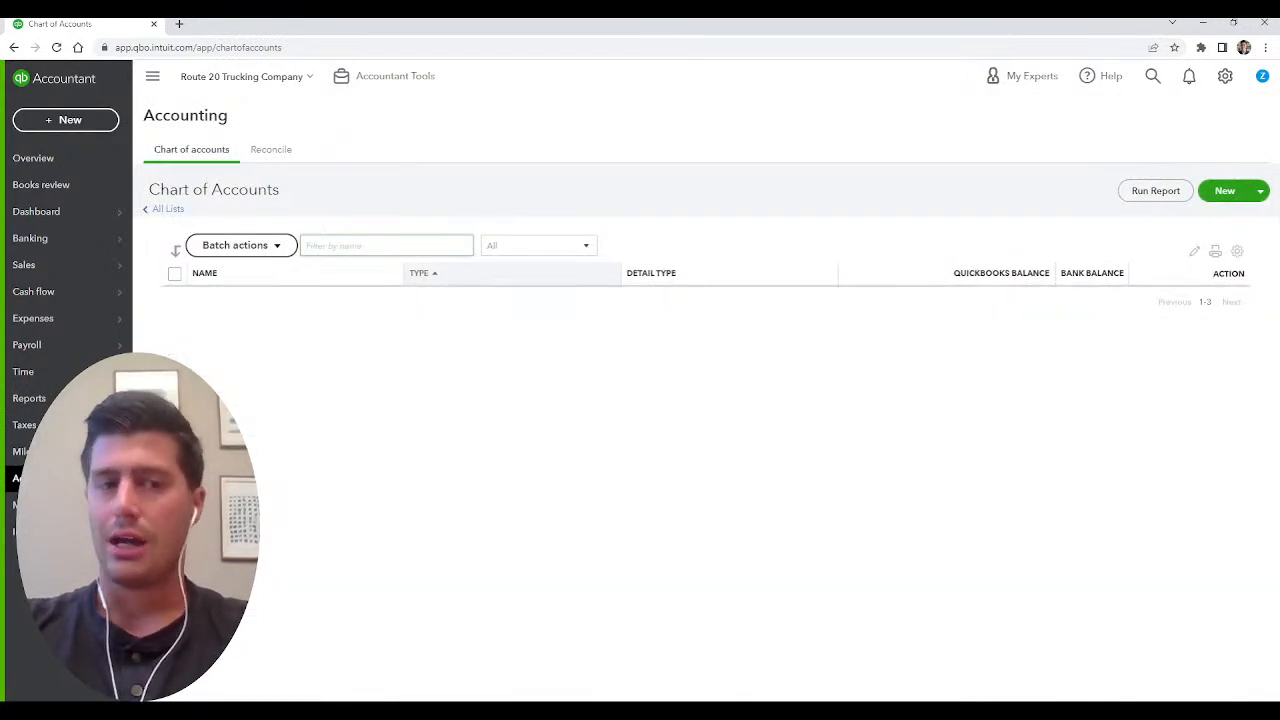
Filter the accounts by "dep", run the report for the Depreciation account and open its 07/01/2022 journal entry.
type("dep")
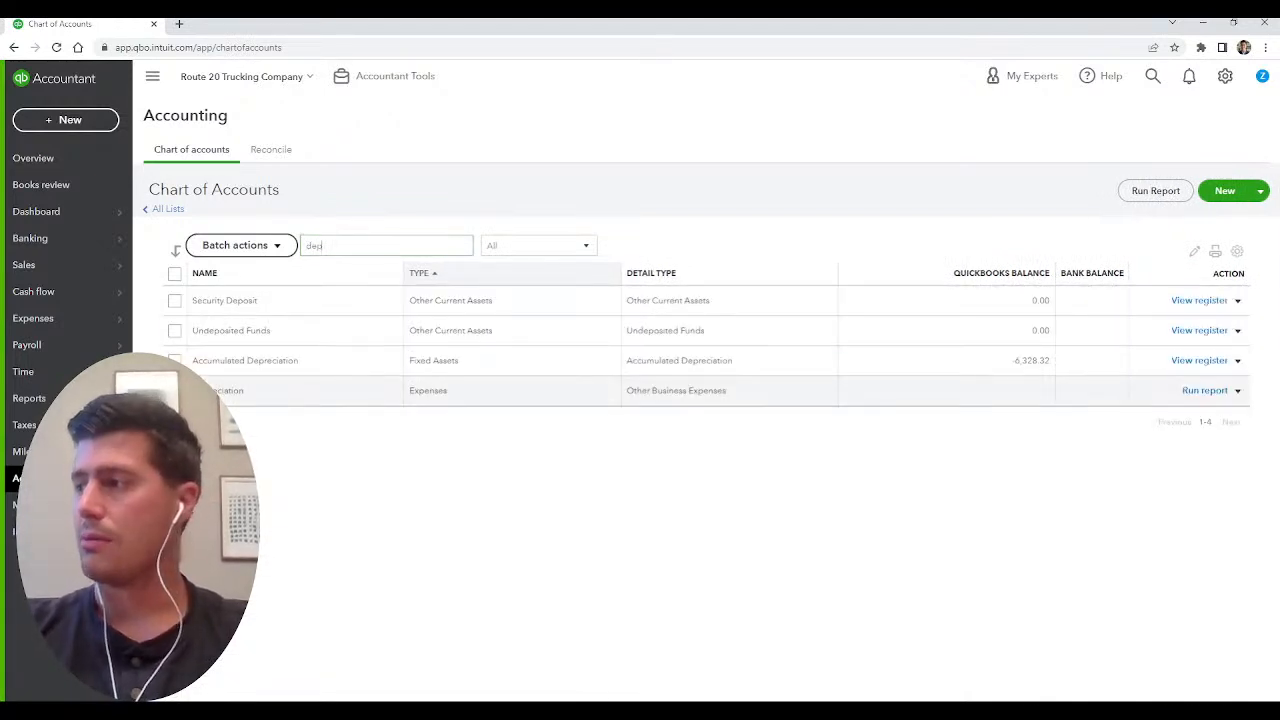
left_click(1204, 390)
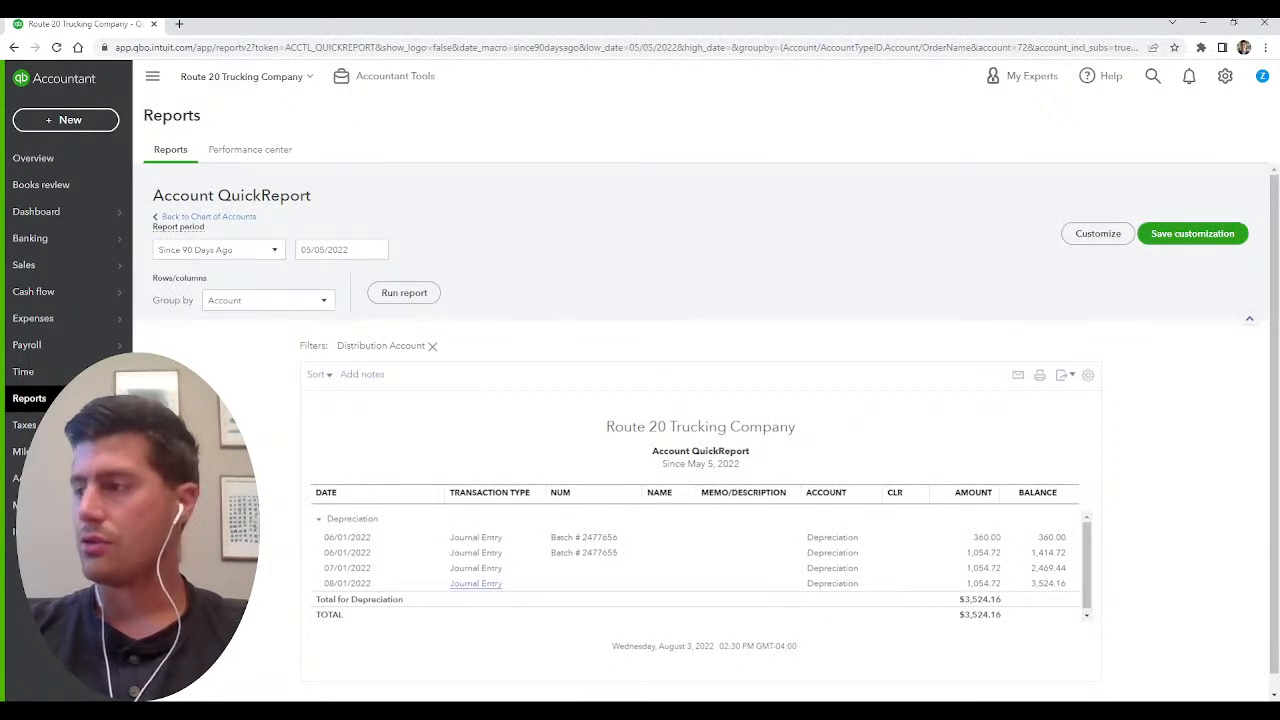
left_click(476, 568)
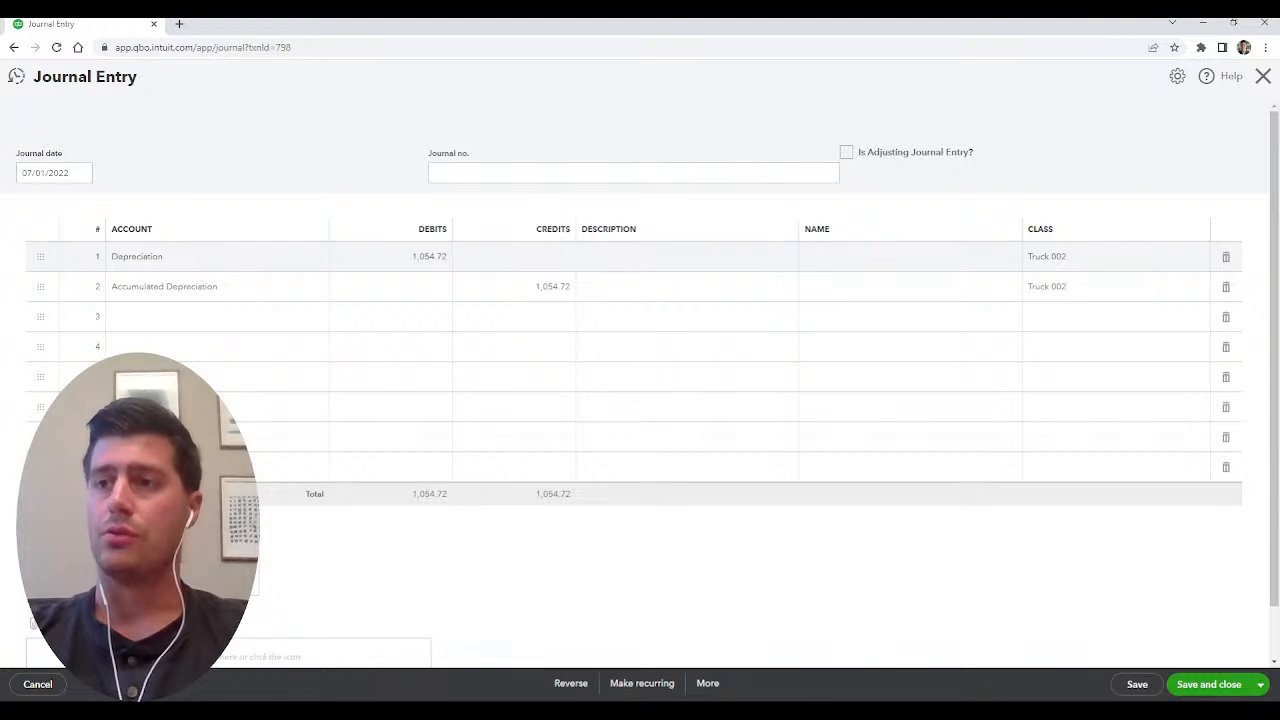
Review the entry's Depreciation debit and Accumulated Depreciation credit, leave without saving, and return to the chart of accounts.
left_click(430, 257)
left_click(416, 257)
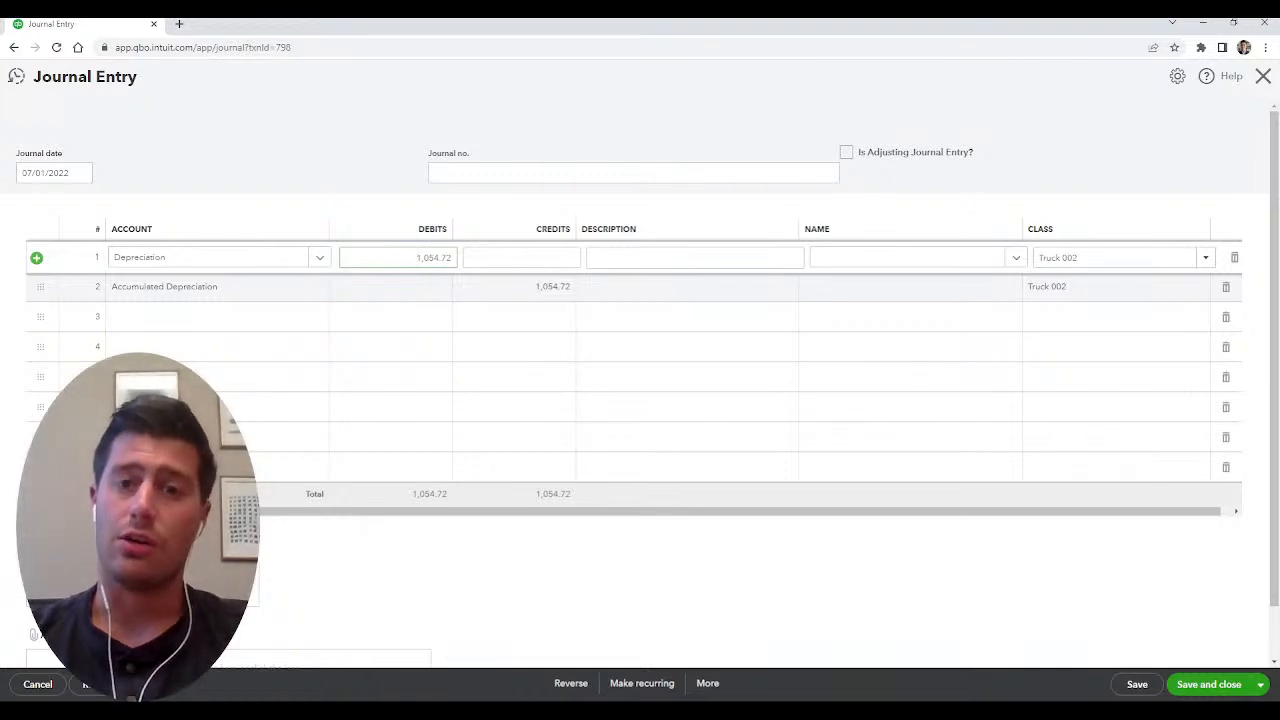
left_click(525, 287)
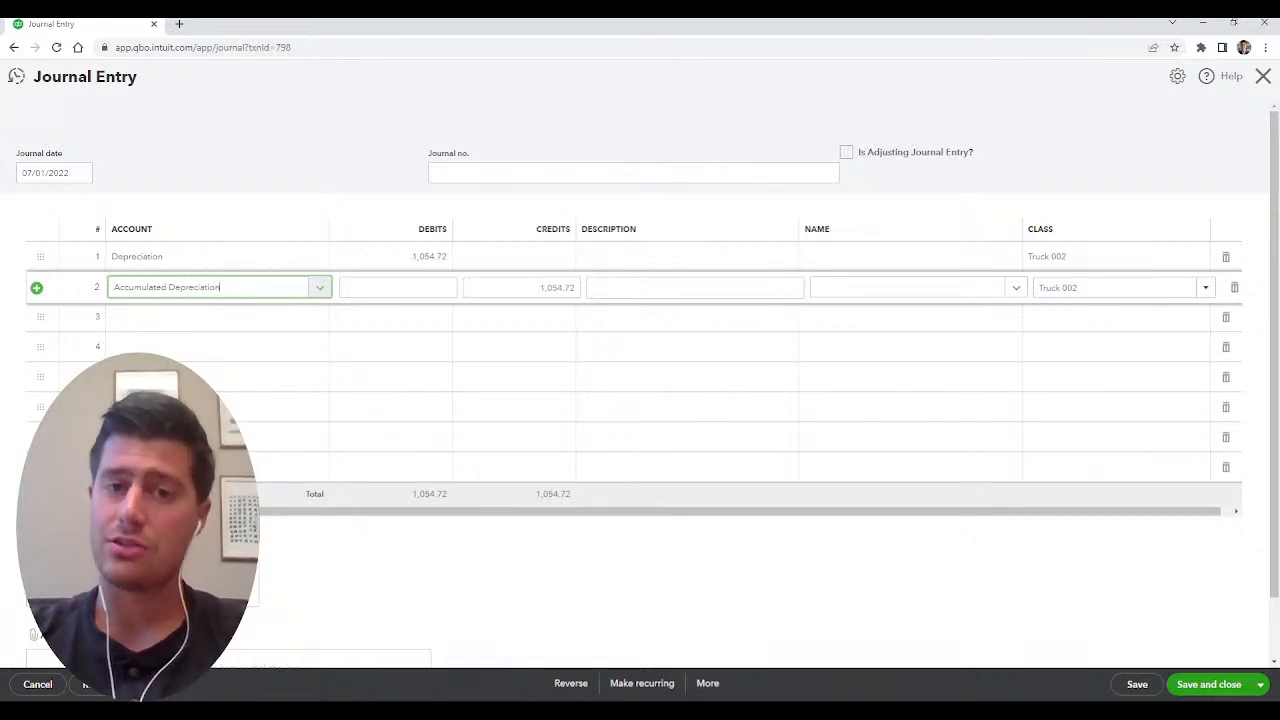
left_click(418, 257)
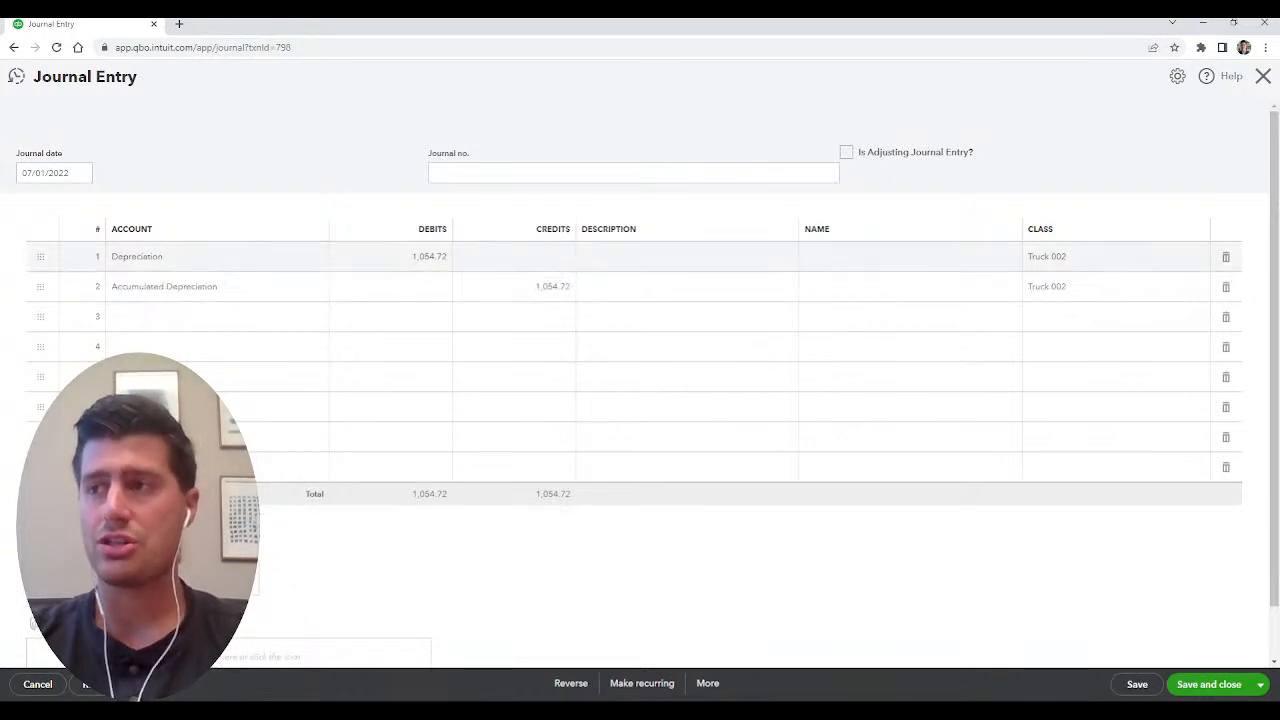
left_click(540, 287)
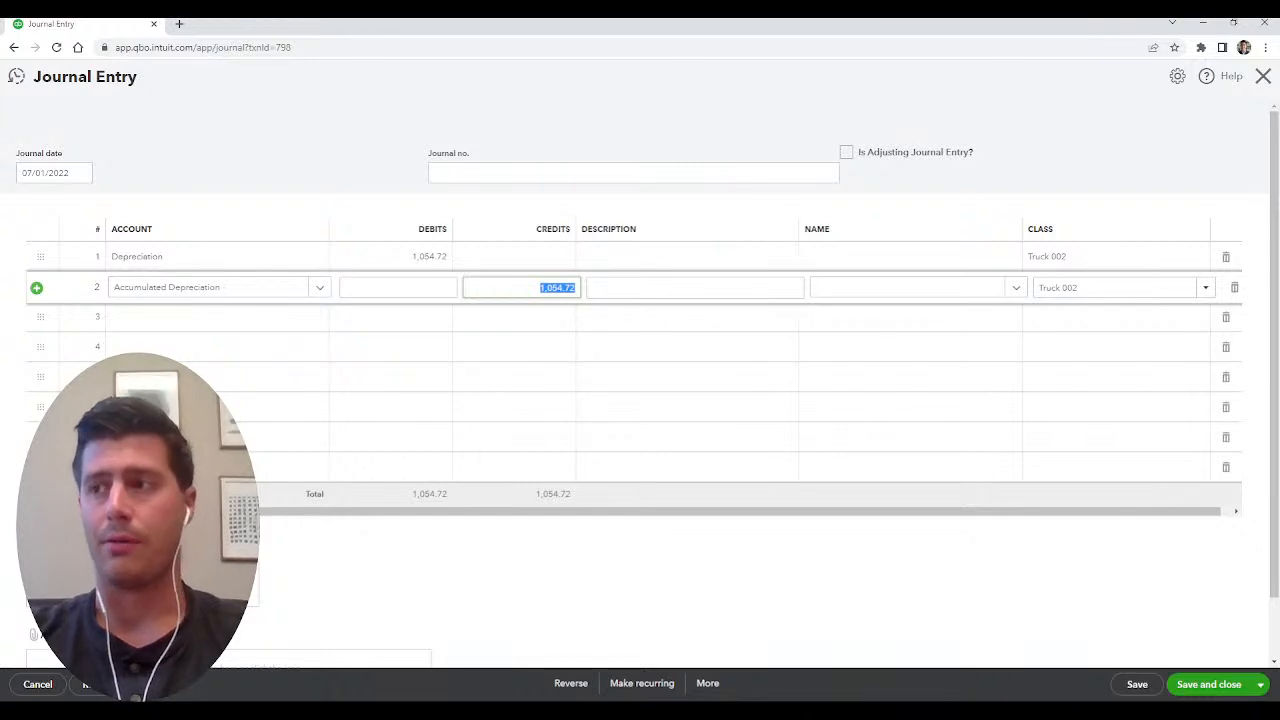
key("Escape")
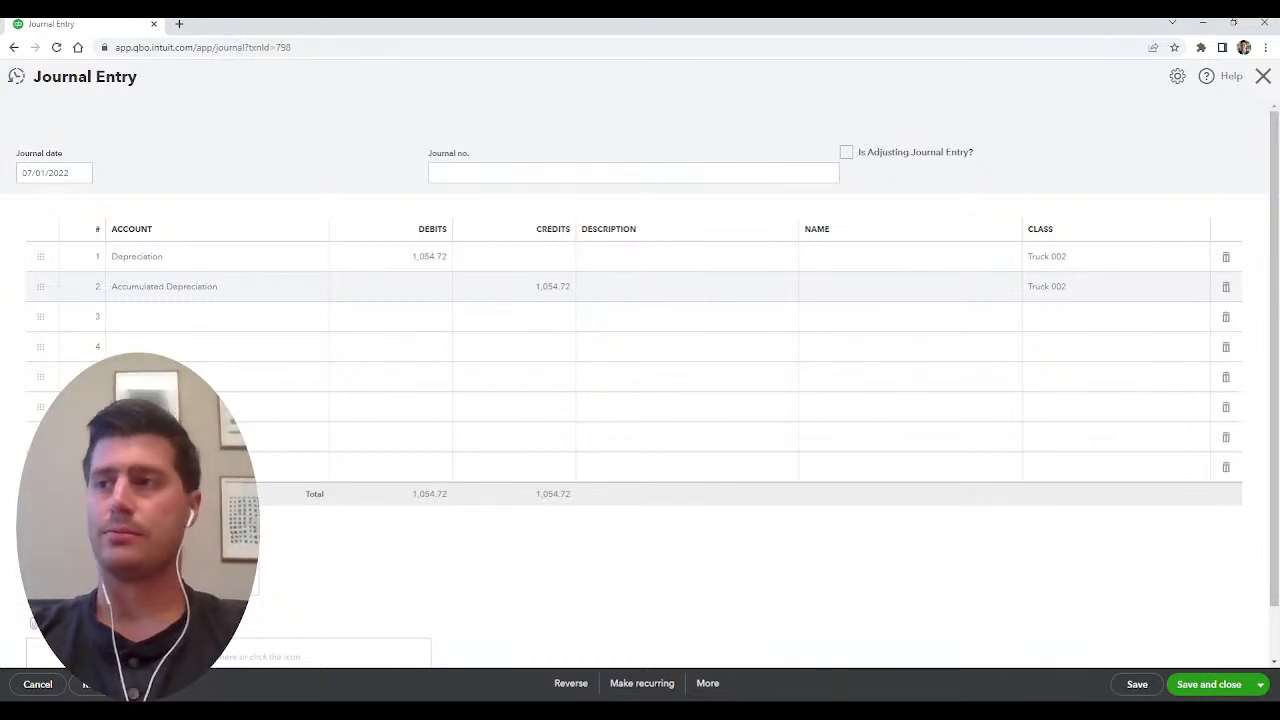
key("Escape")
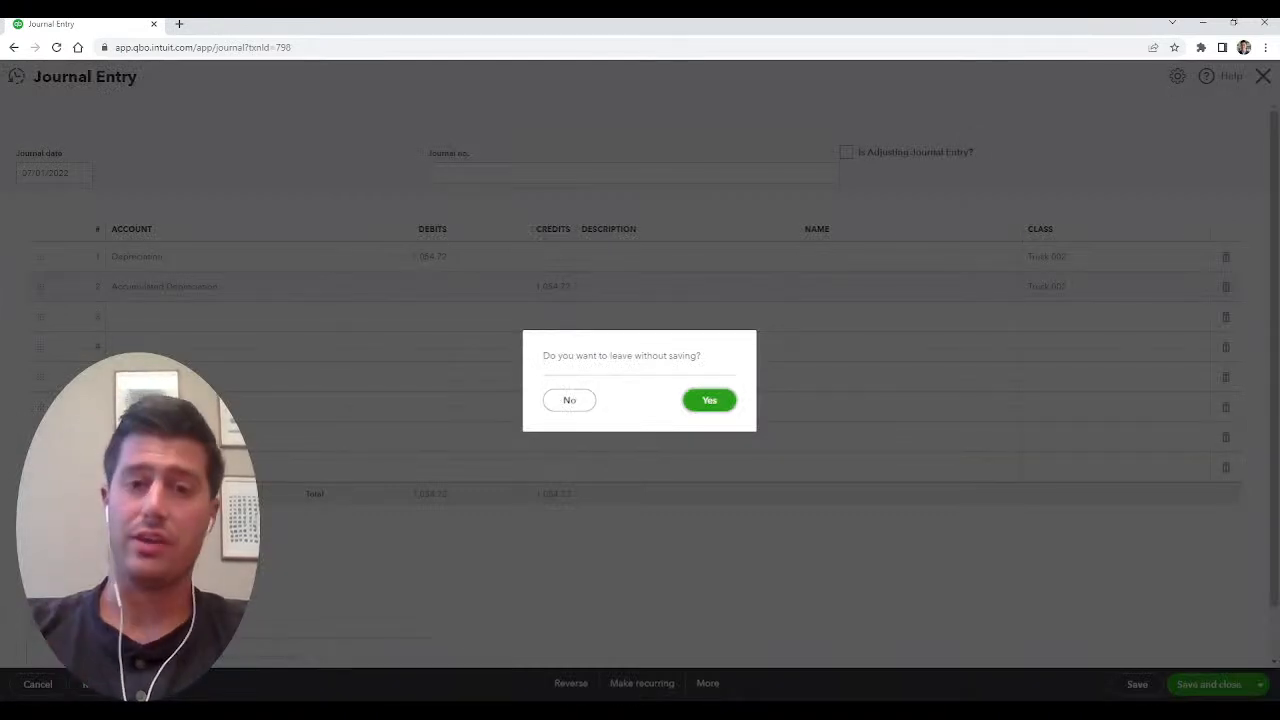
key("Return")
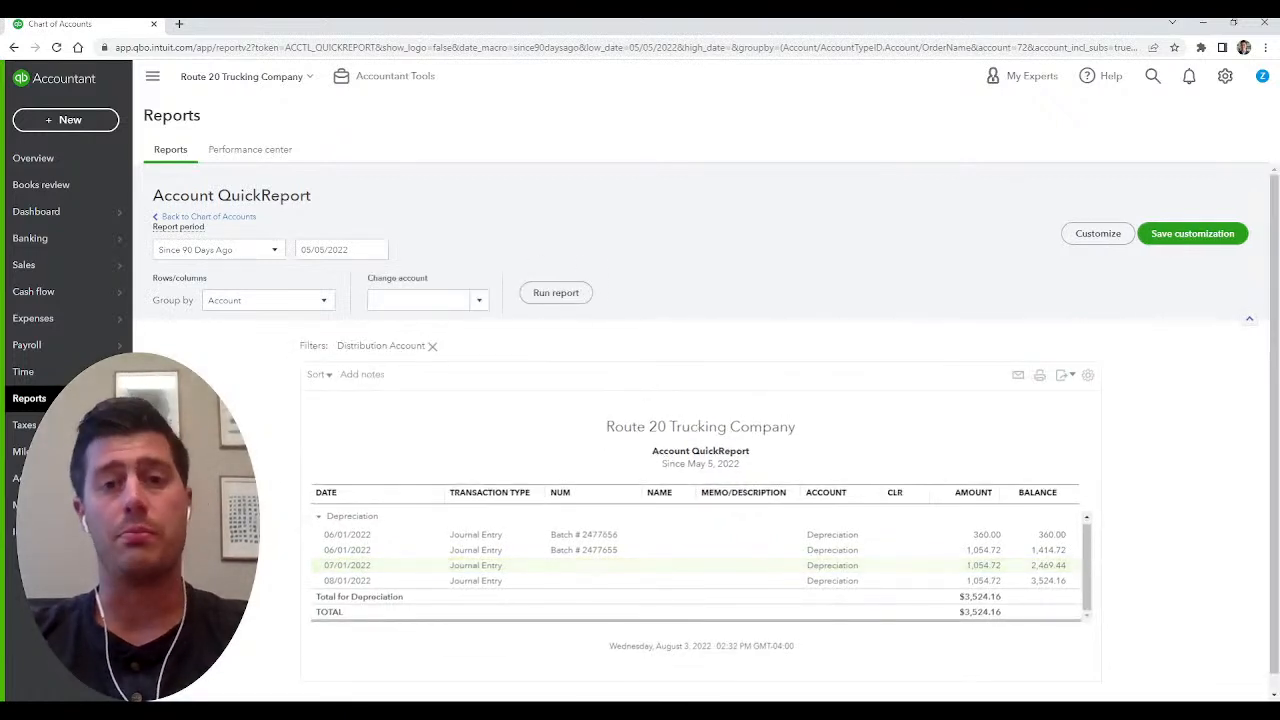
left_click(209, 216)
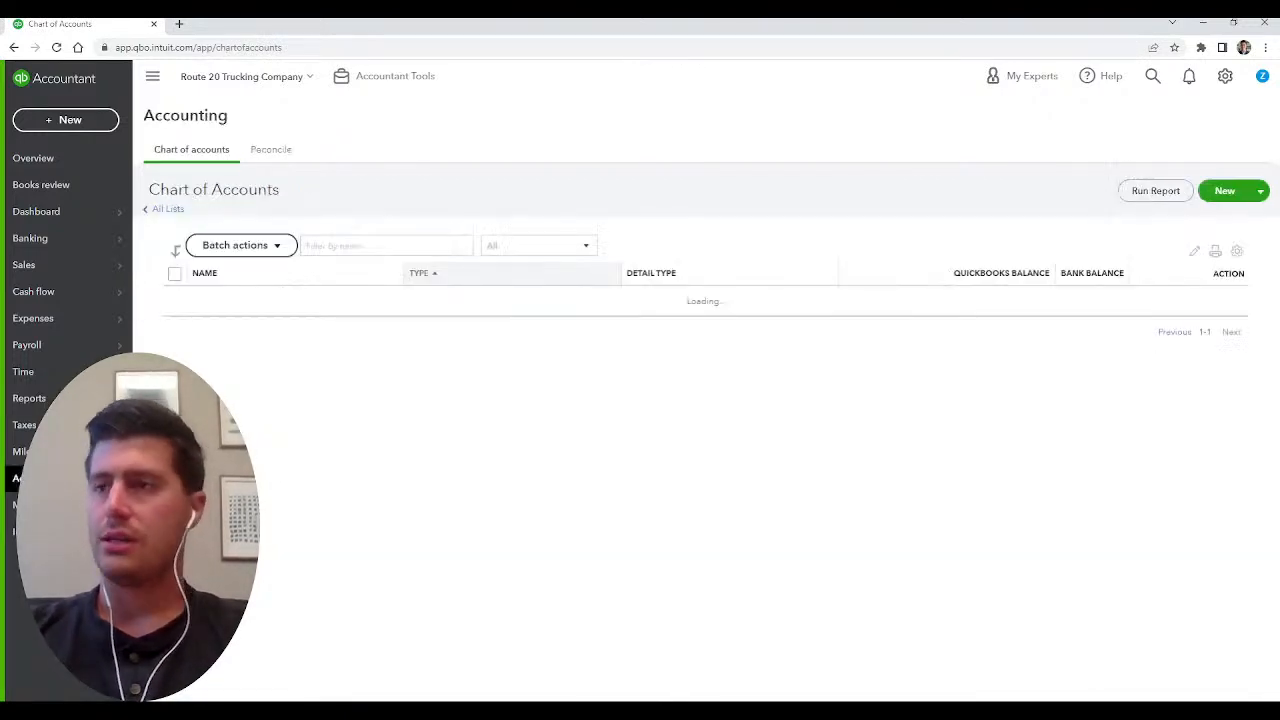
left_click(386, 246)
type("dep")
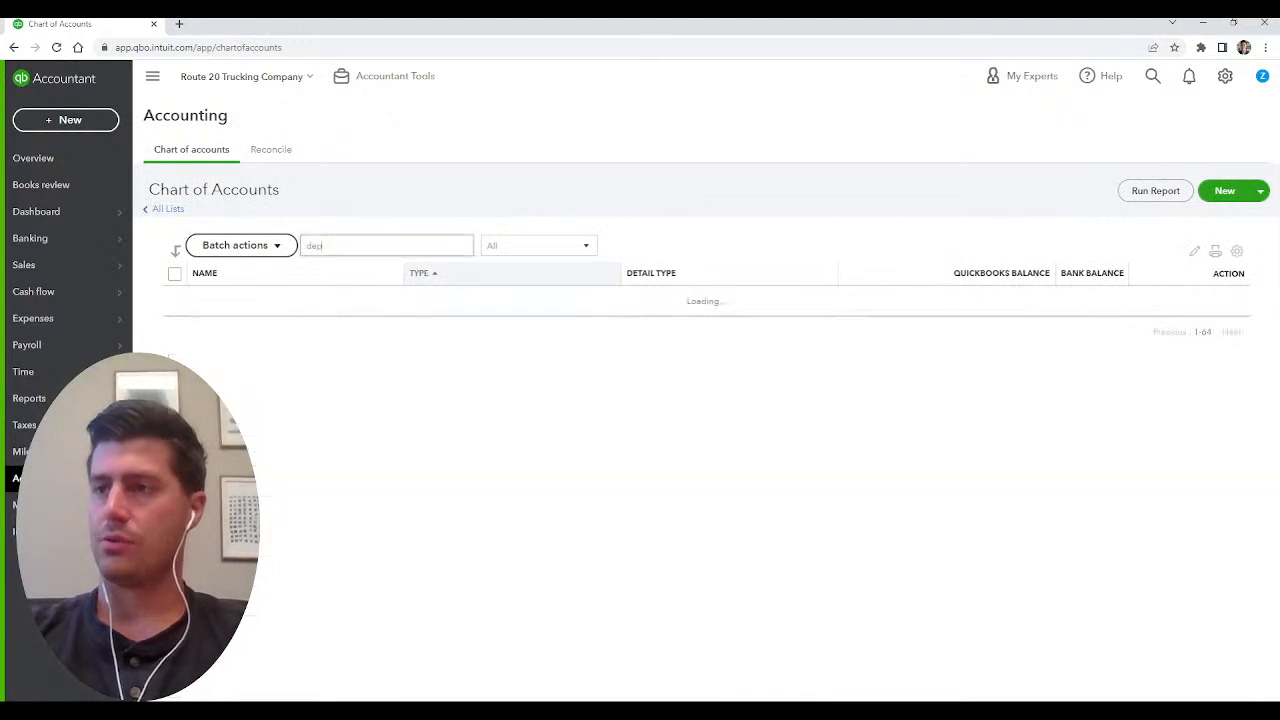
key("BackSpace")
key("BackSpace")
key("BackSpace")
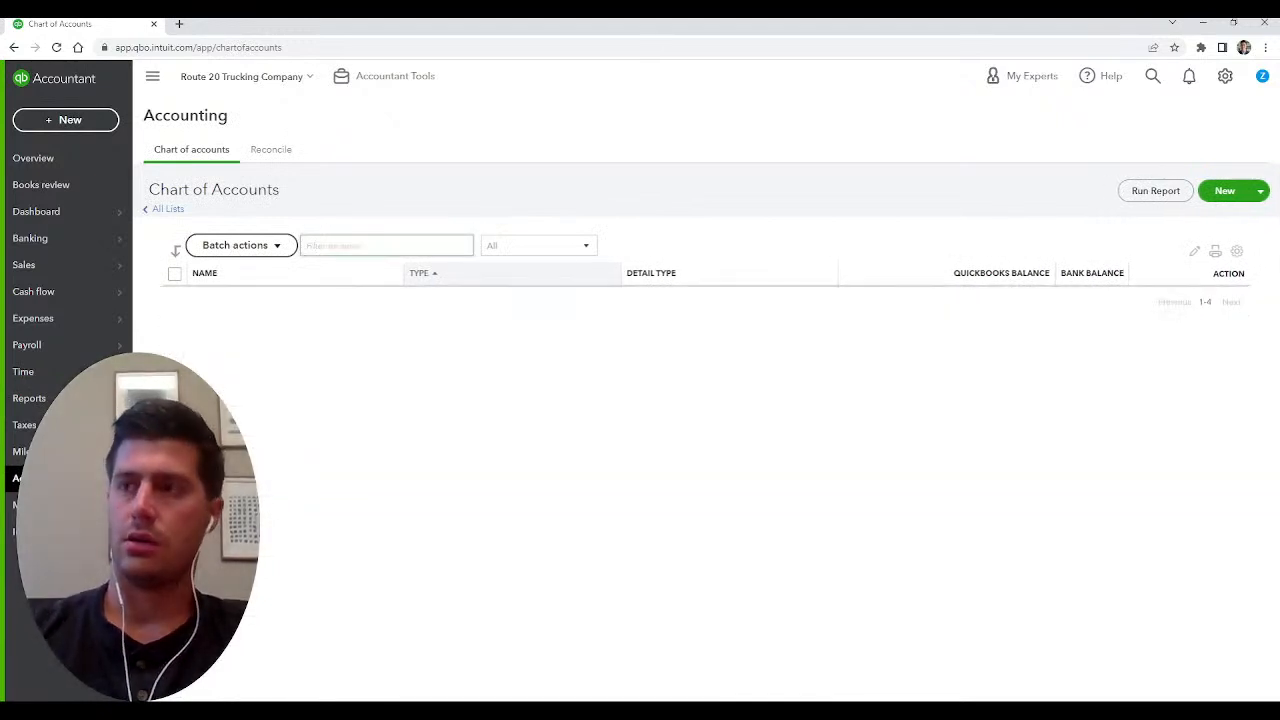
type("00")
key("BackSpace")
key("BackSpace")
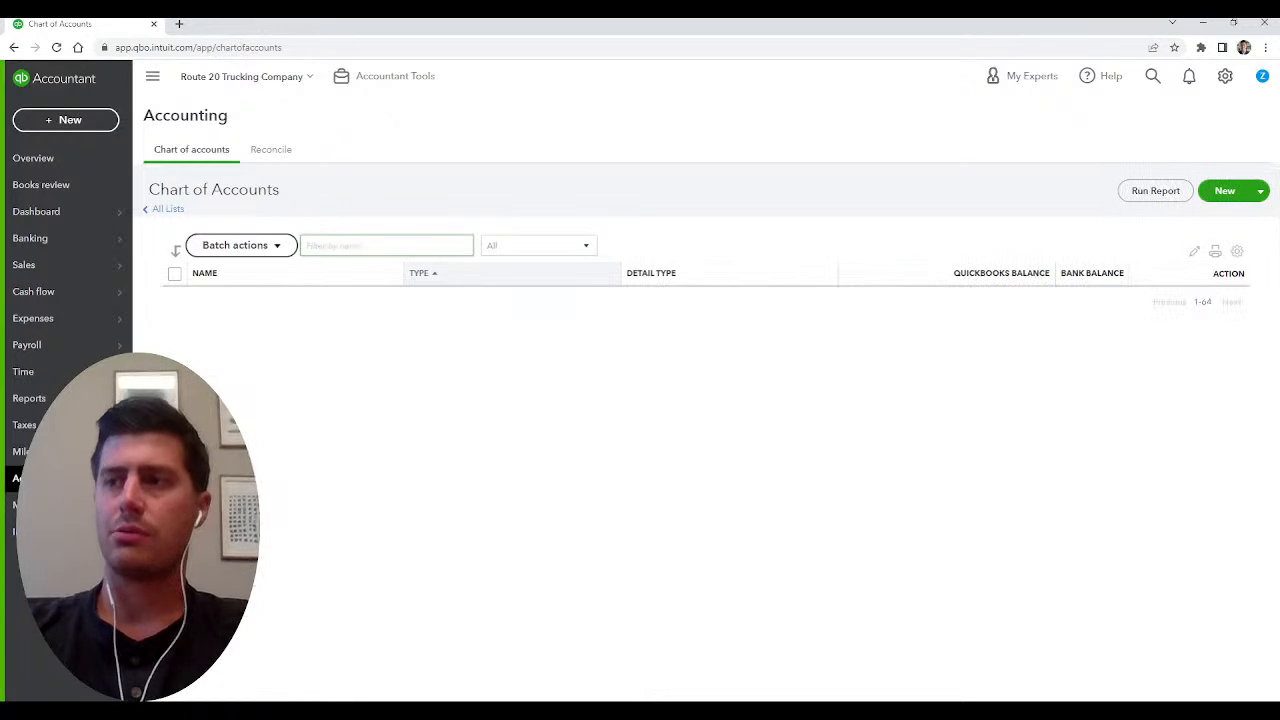
Filter the accounts by "trailer", view the register of the Trailer fixed asset and open its 07/22/2022 expense.
type("trailer")
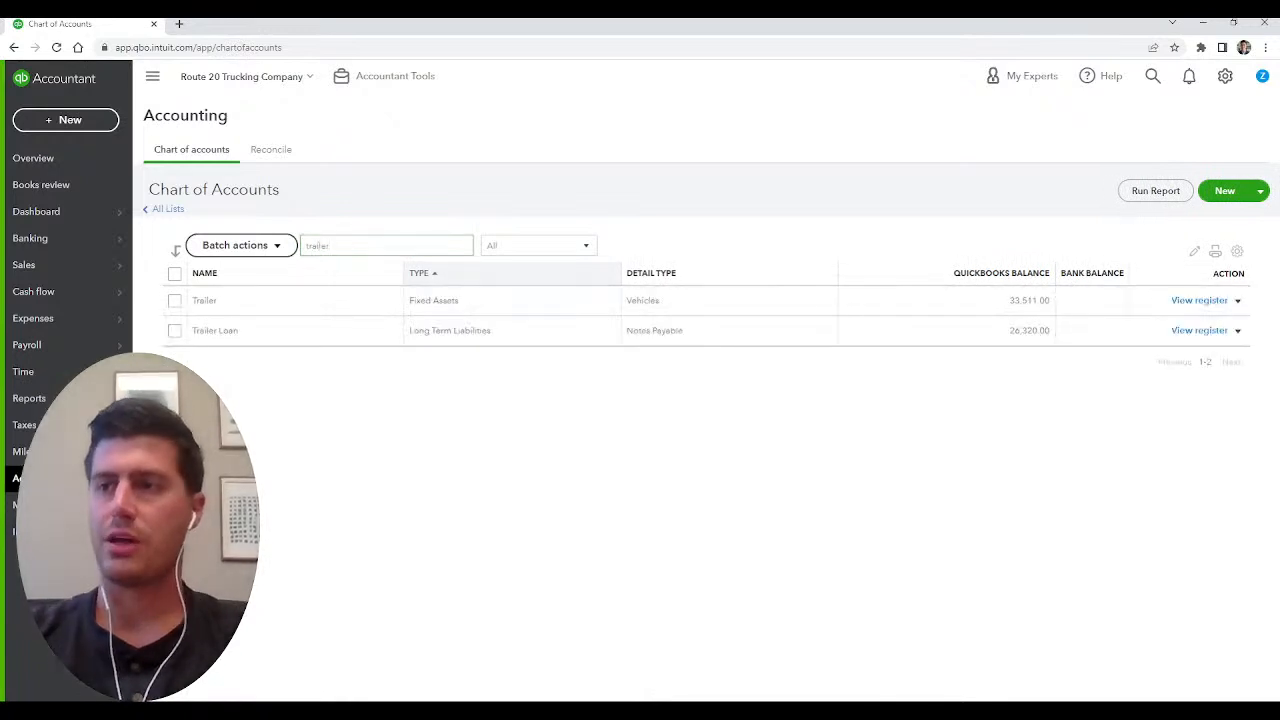
left_click(1199, 300)
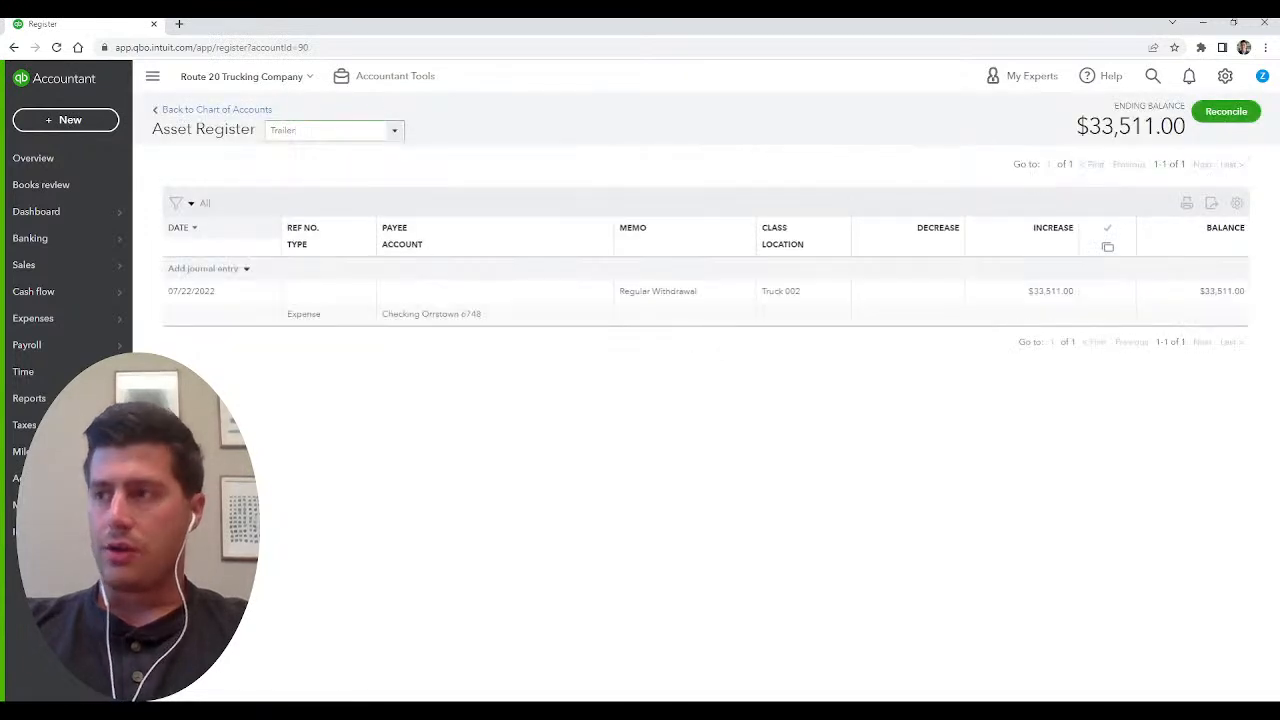
left_click(1030, 304)
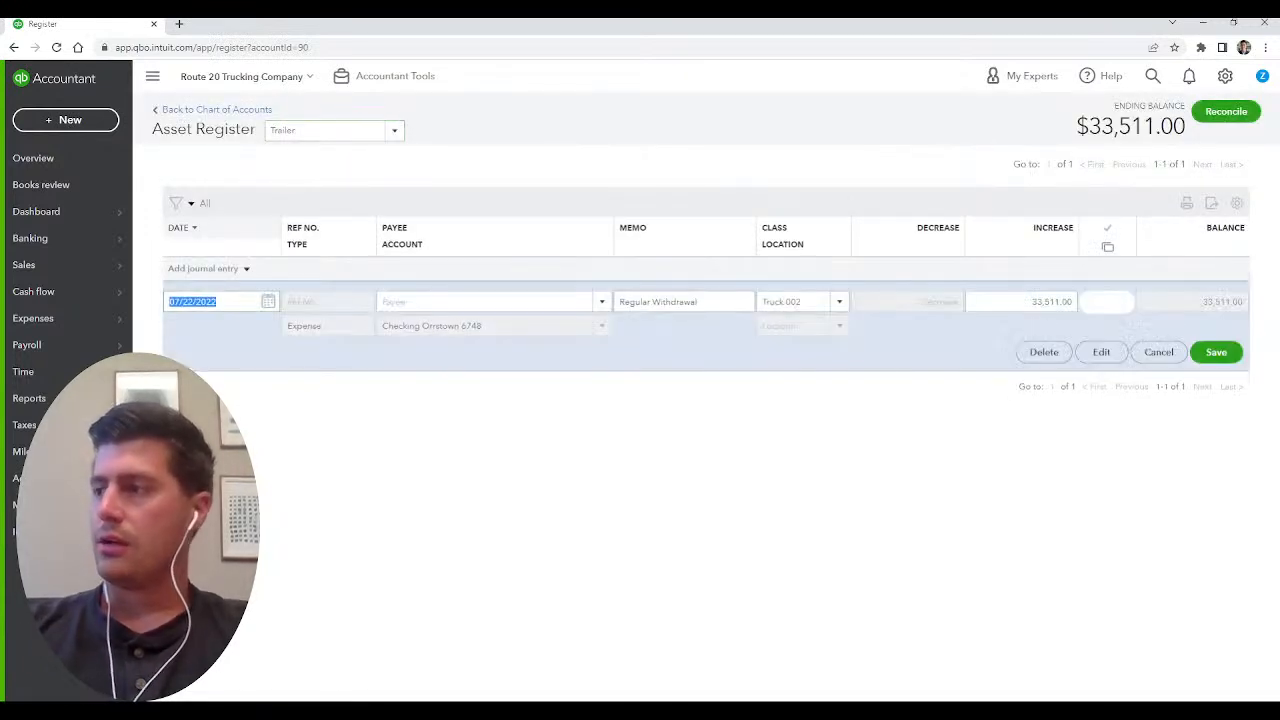
left_click(1101, 352)
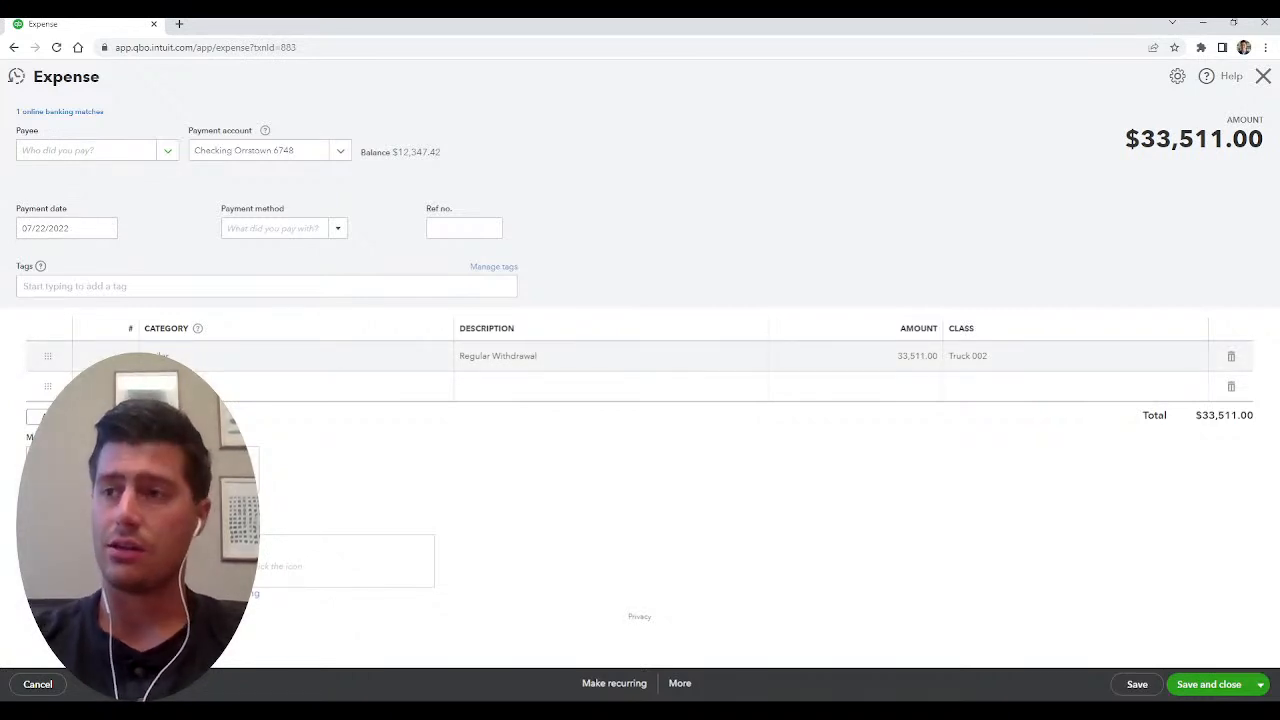
Check the fixed asset category assigned to the expense's Regular Withdrawal line and leave the expense without saving.
left_click(297, 356)
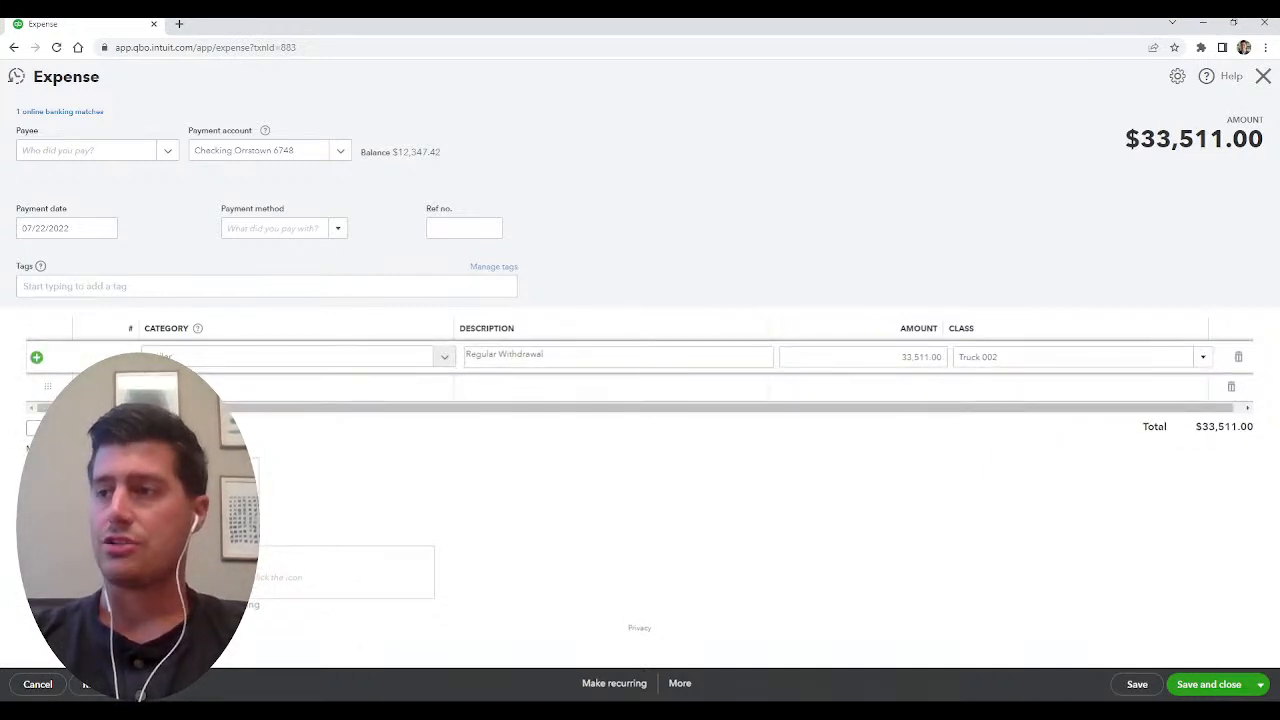
left_click(445, 357)
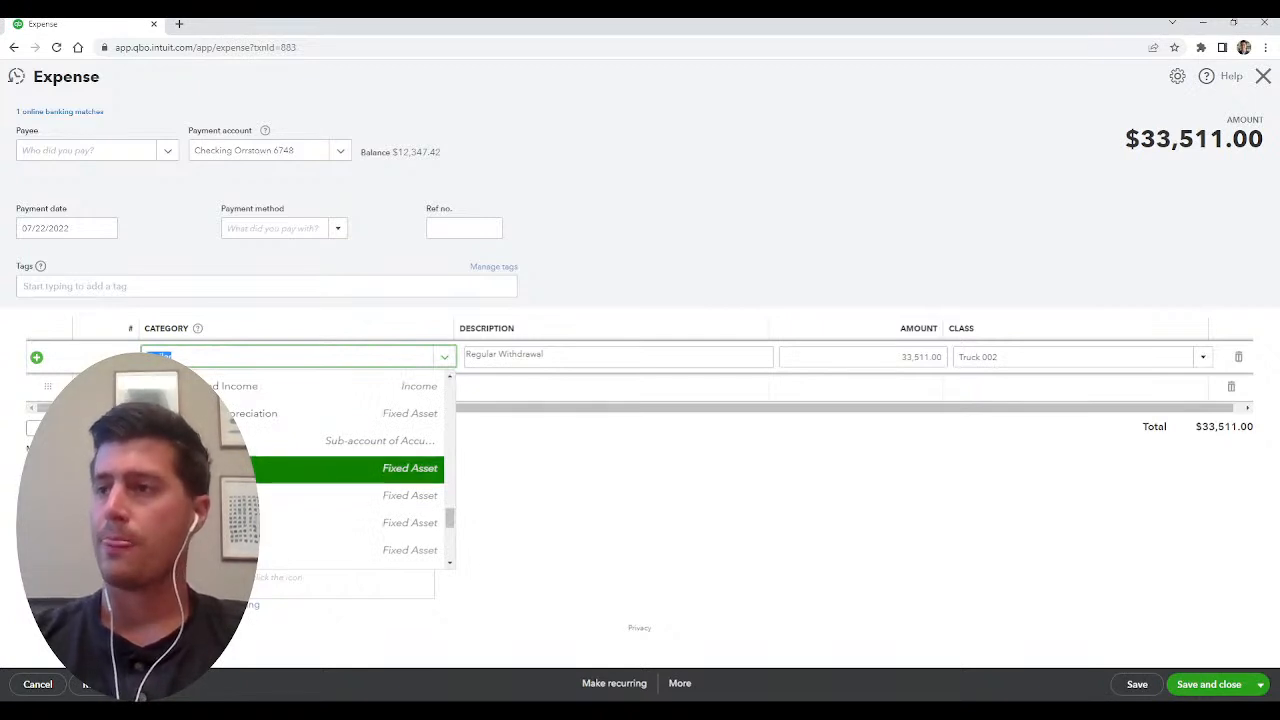
key("Escape")
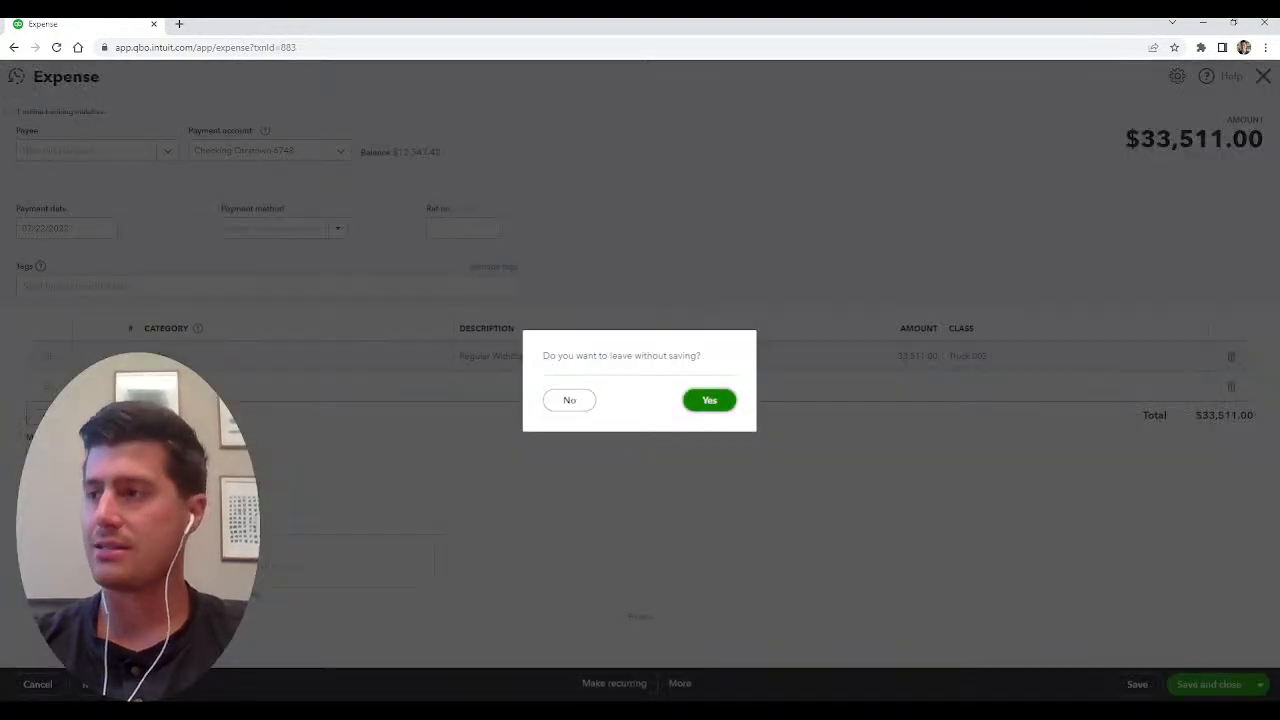
left_click(709, 397)
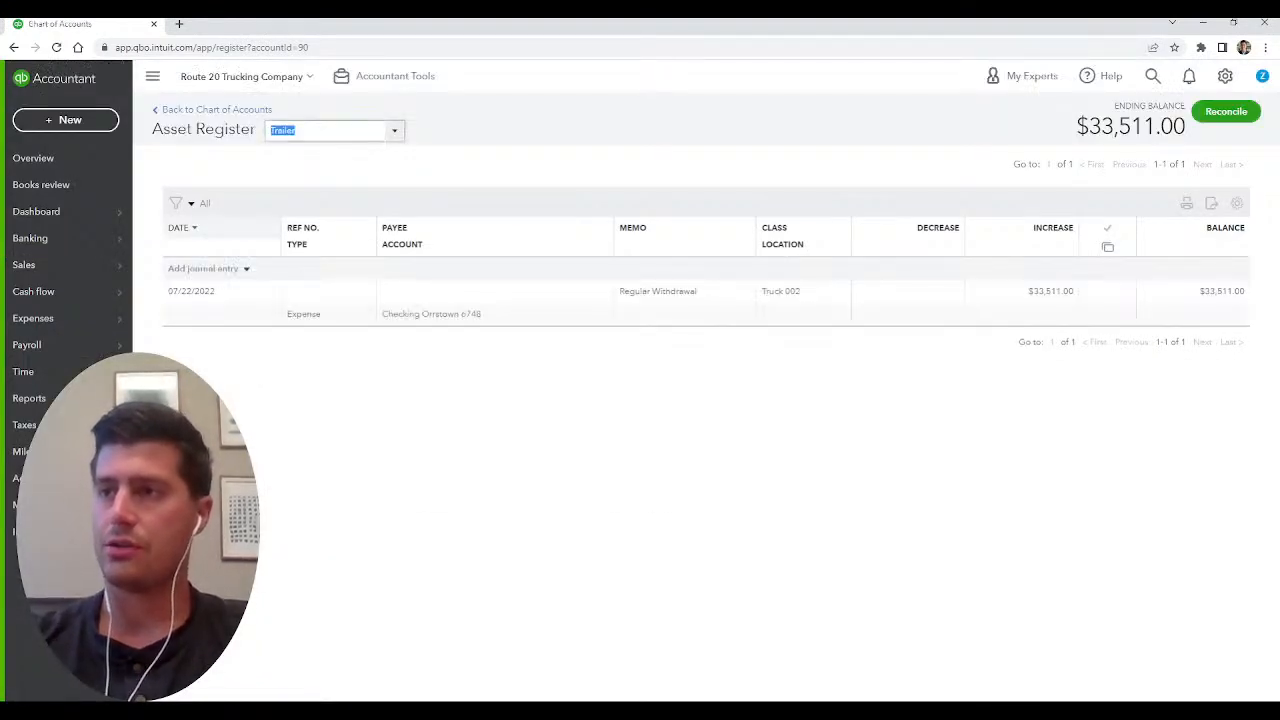
Switch the register to the Trailer Loan account by searching for "loan" and open its 07/22/2022 journal entry.
type("loan")
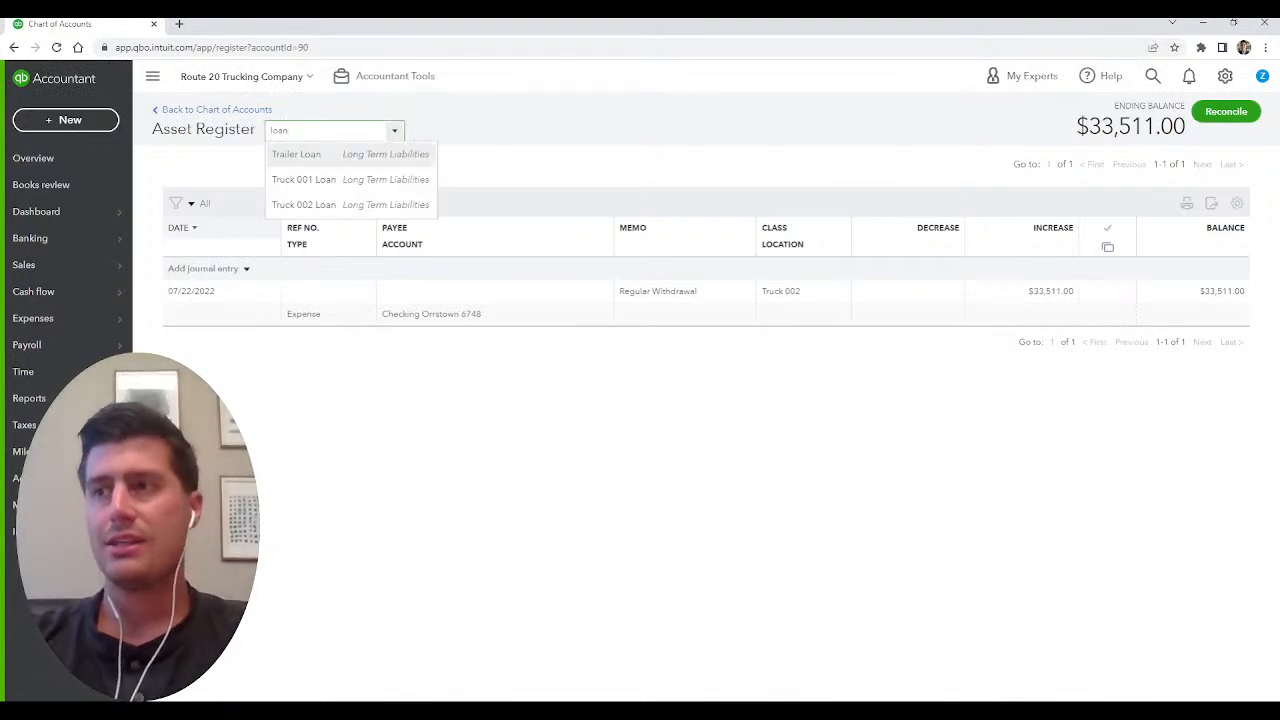
key("Return")
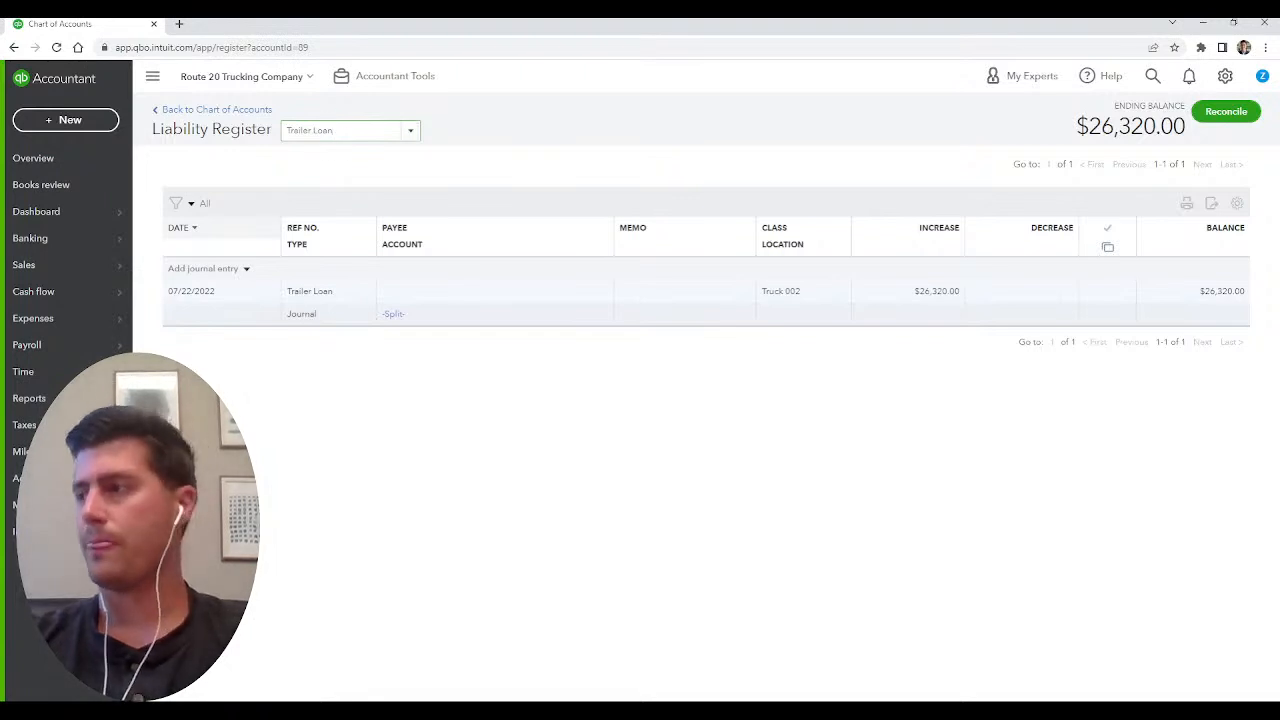
left_click(1040, 314)
left_click(1101, 352)
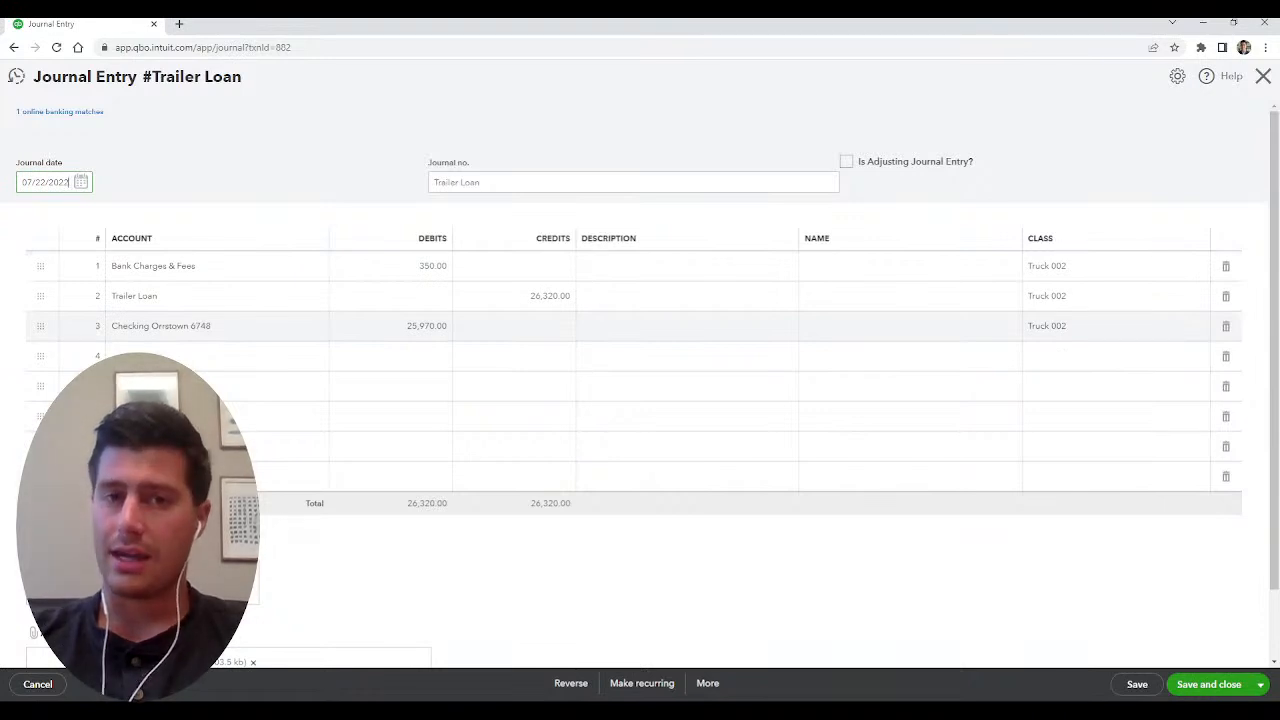
Review the entry's checking account debit, Trailer Loan credit and Bank Charges & Fees debit, and leave without saving.
left_click(427, 326)
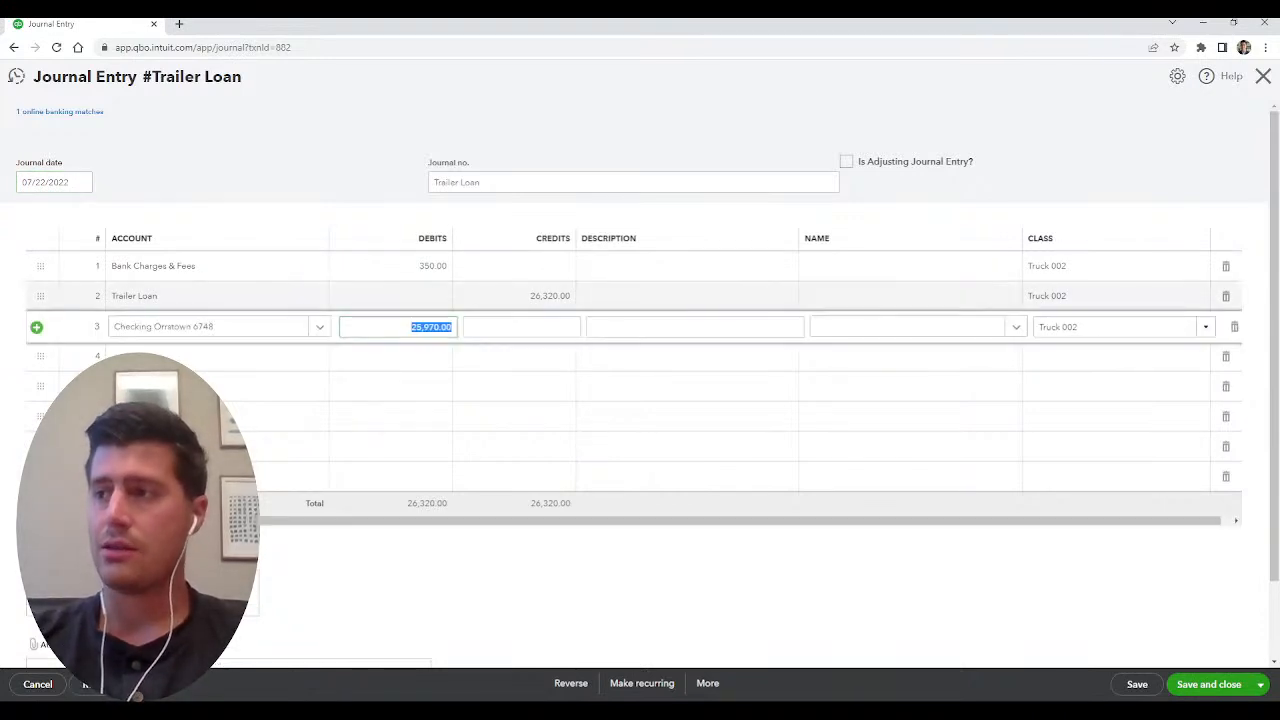
left_click(540, 296)
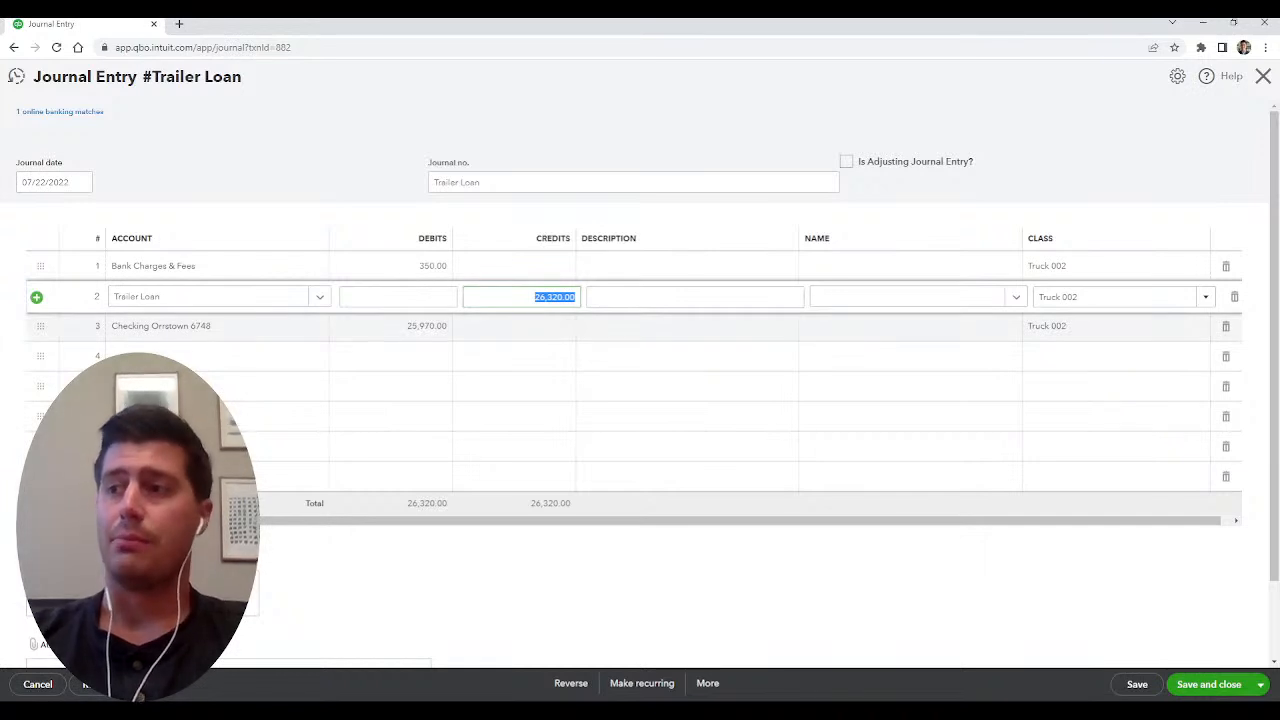
left_click(427, 326)
left_click(427, 266)
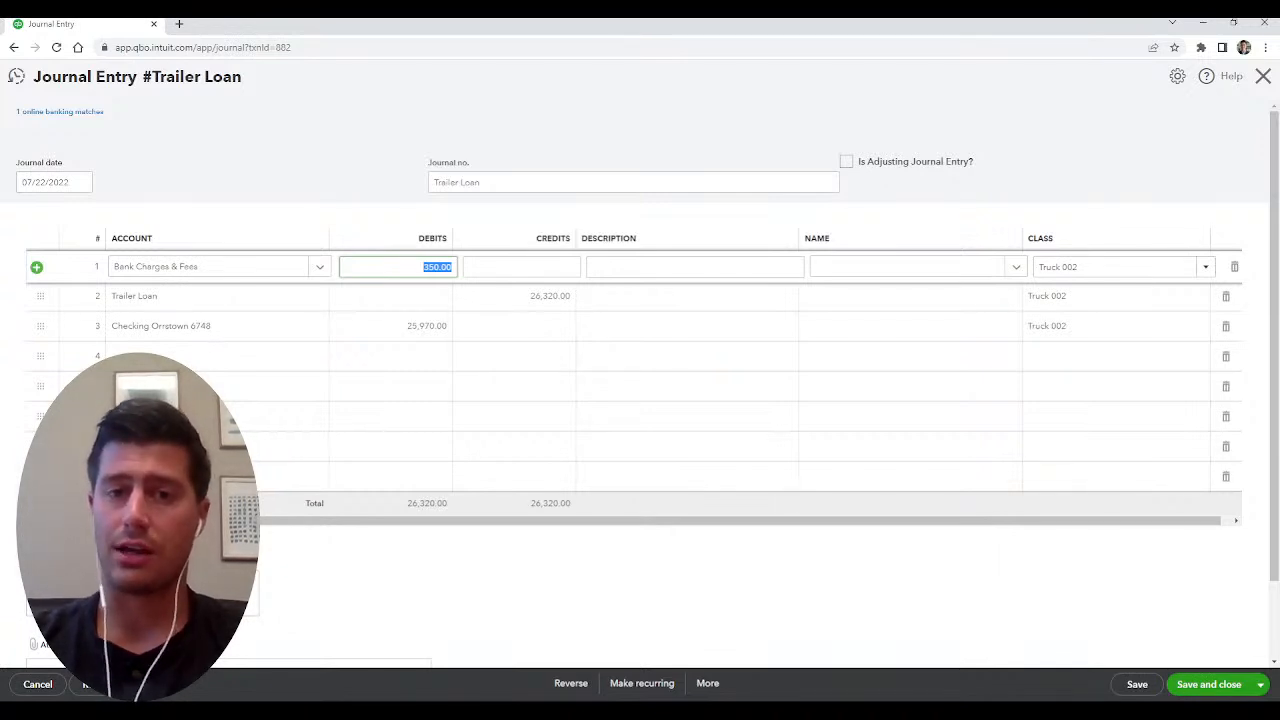
key("Escape")
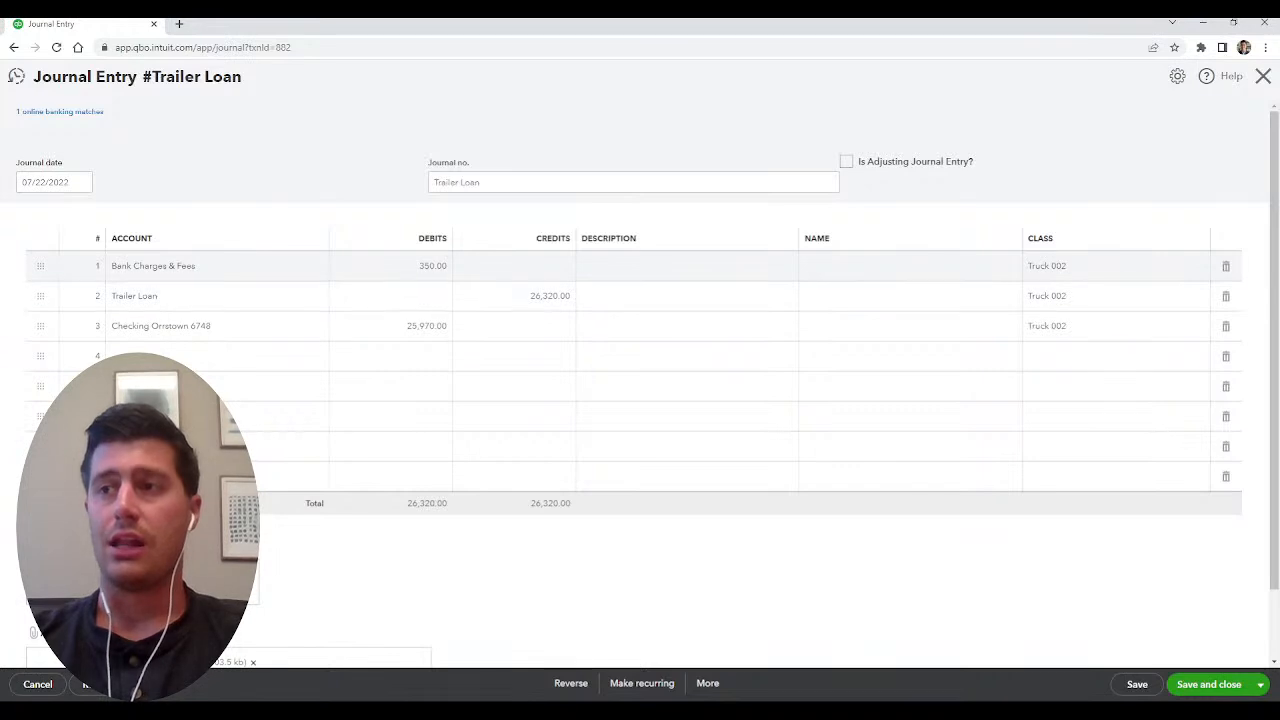
left_click(190, 296)
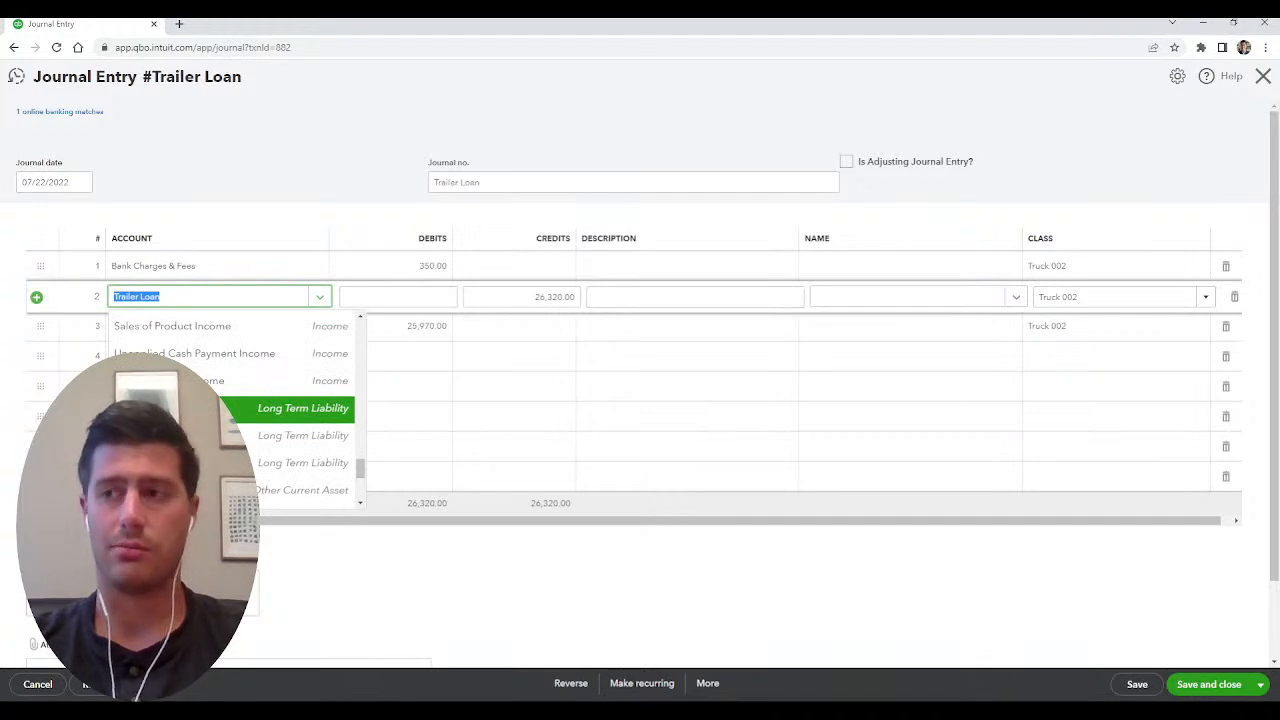
left_click(1263, 76)
left_click(709, 400)
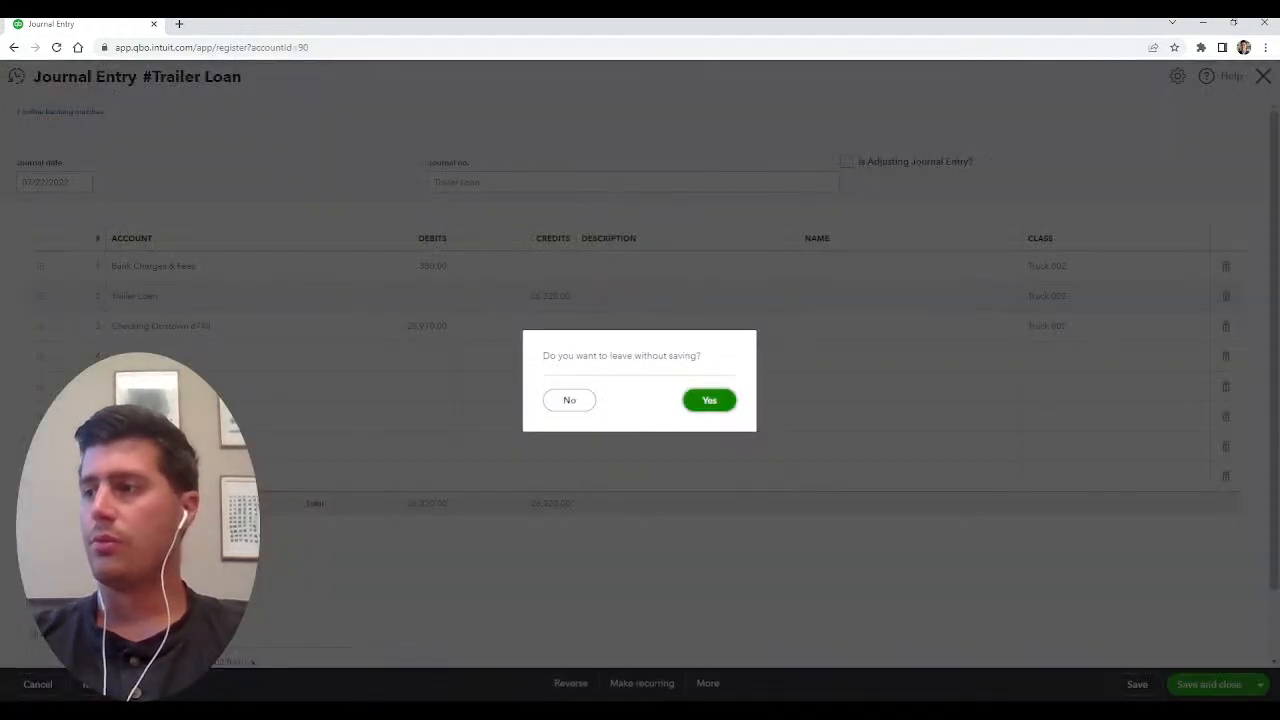
Go to the list of standard reports and open the Balance Sheet.
mouse_move(60, 398)
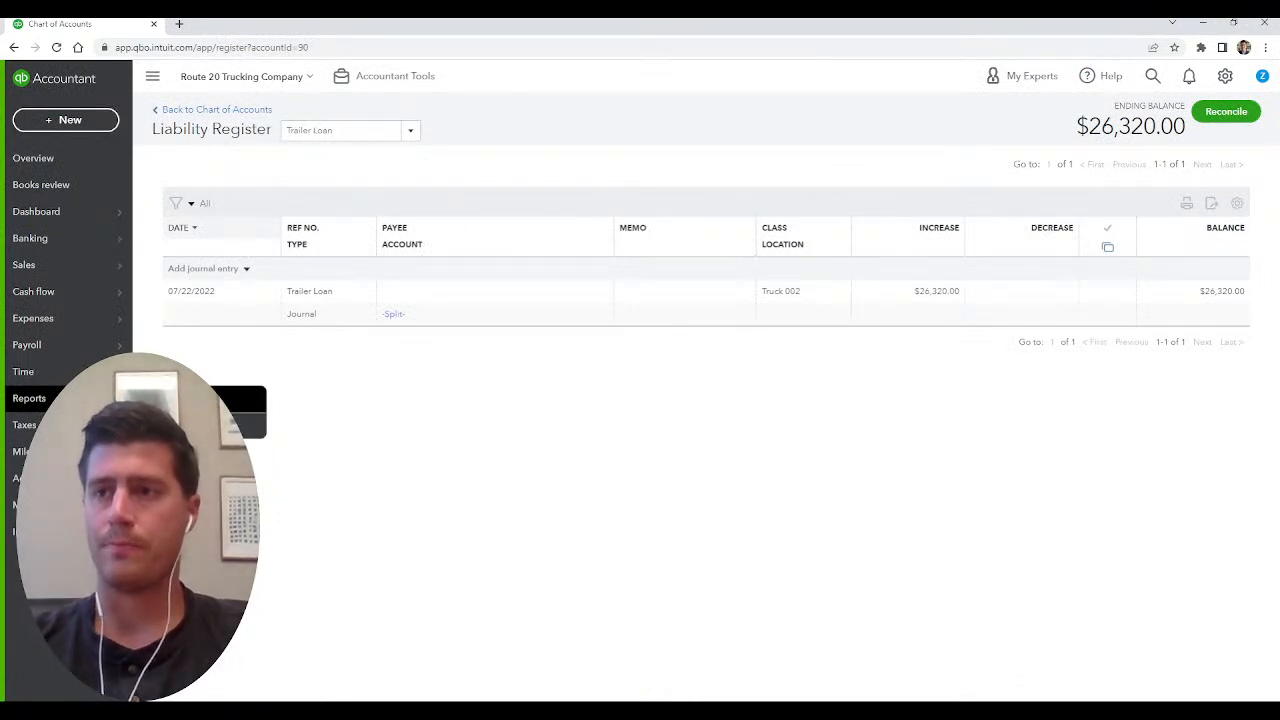
mouse_move(60, 238)
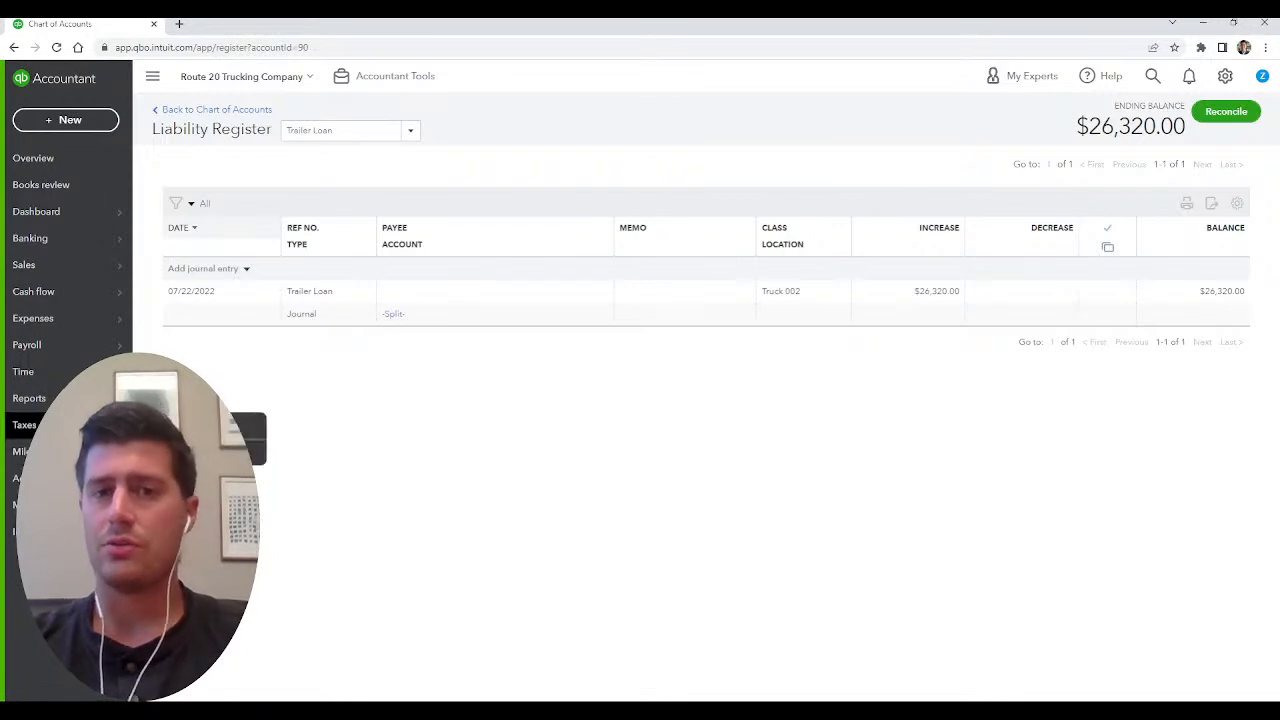
left_click(29, 398)
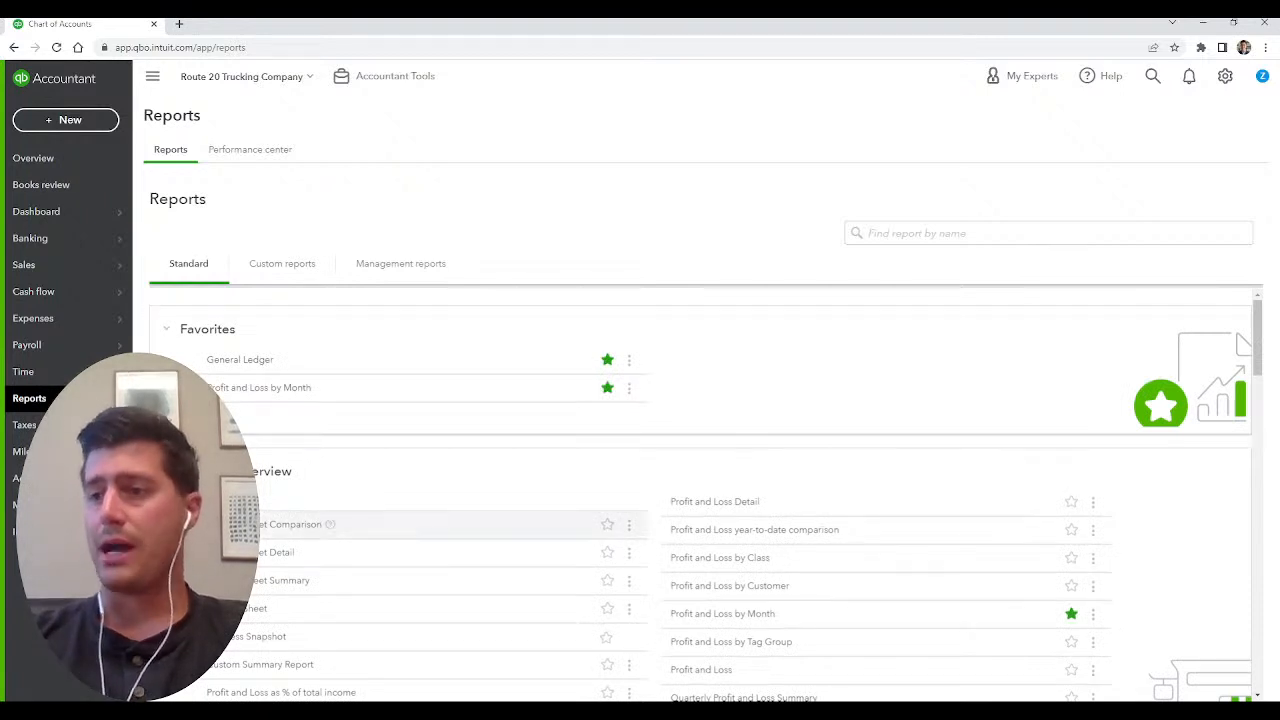
left_click(252, 608)
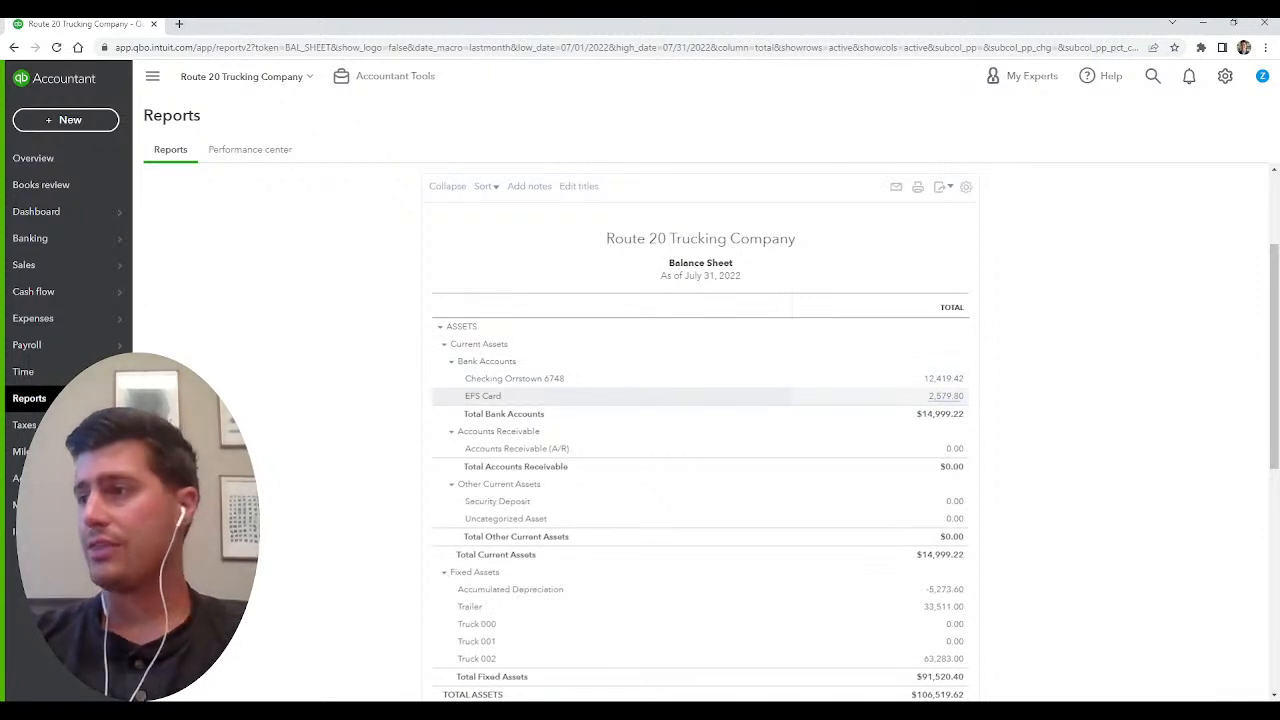
Examine the July 31, 2022 Balance Sheet's bank accounts, fixed assets, credit cards, long-term loans and equity.
mouse_move(742, 276)
left_mouse_down()
mouse_move(666, 276)
mouse_move(742, 276)
left_mouse_up()
left_click(842, 268)
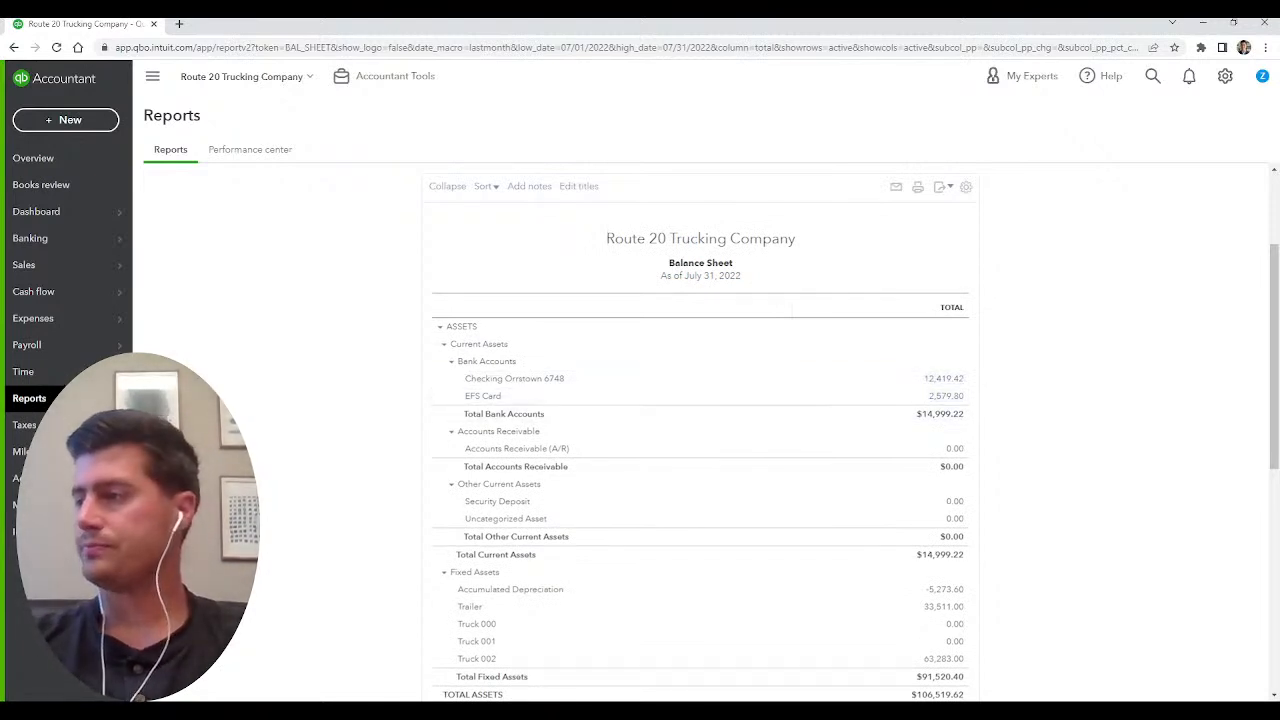
scroll(940, 540, "down", 1)
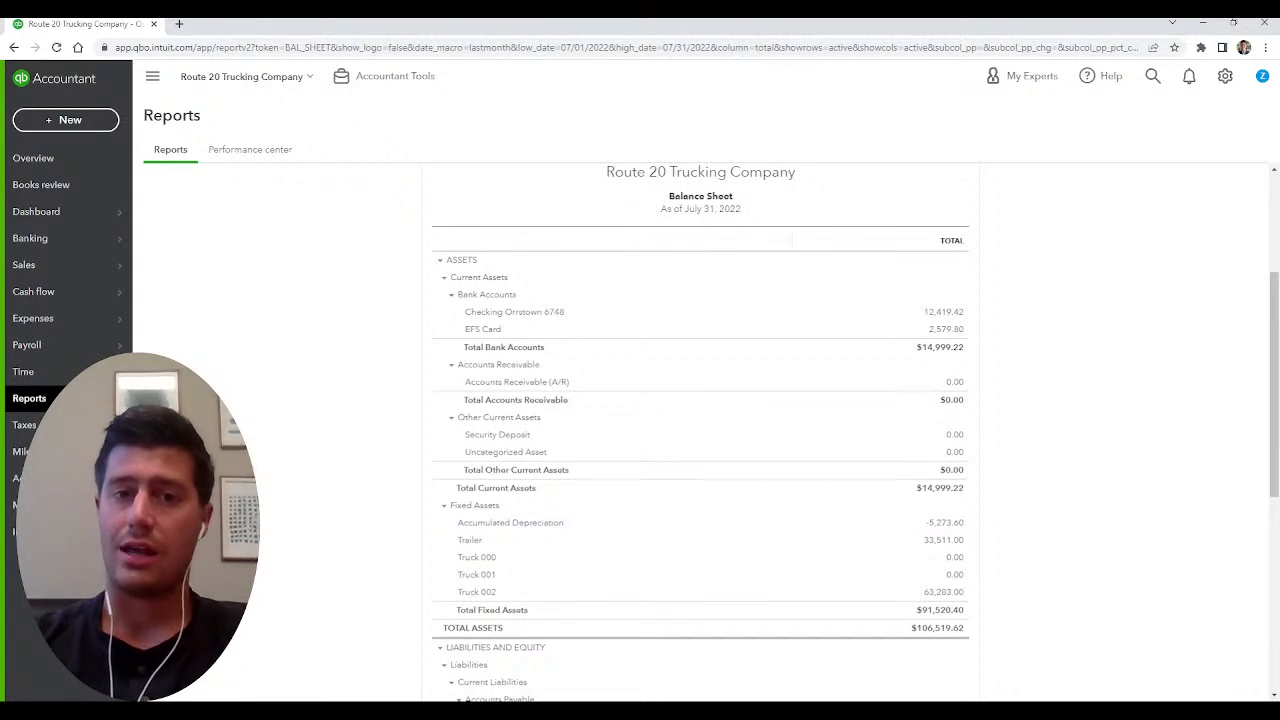
scroll(700, 430, "down", 1)
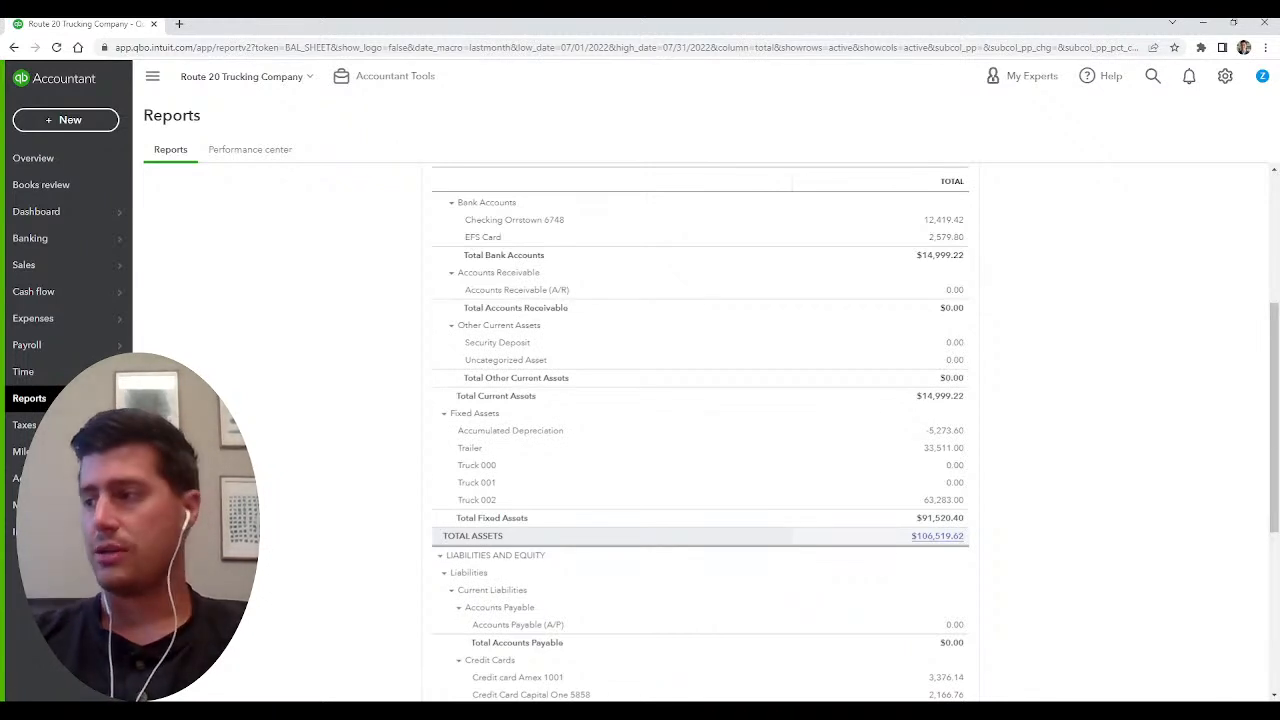
scroll(700, 540, "down", 2)
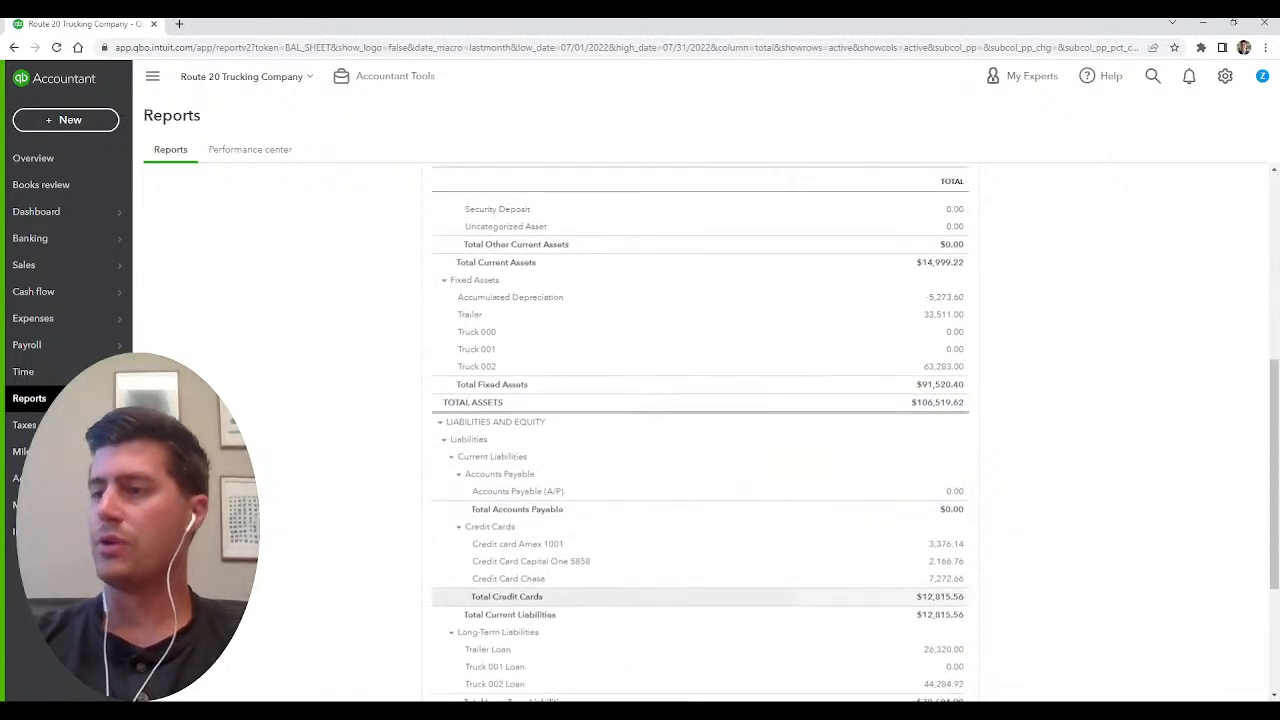
scroll(700, 440, "down", 1)
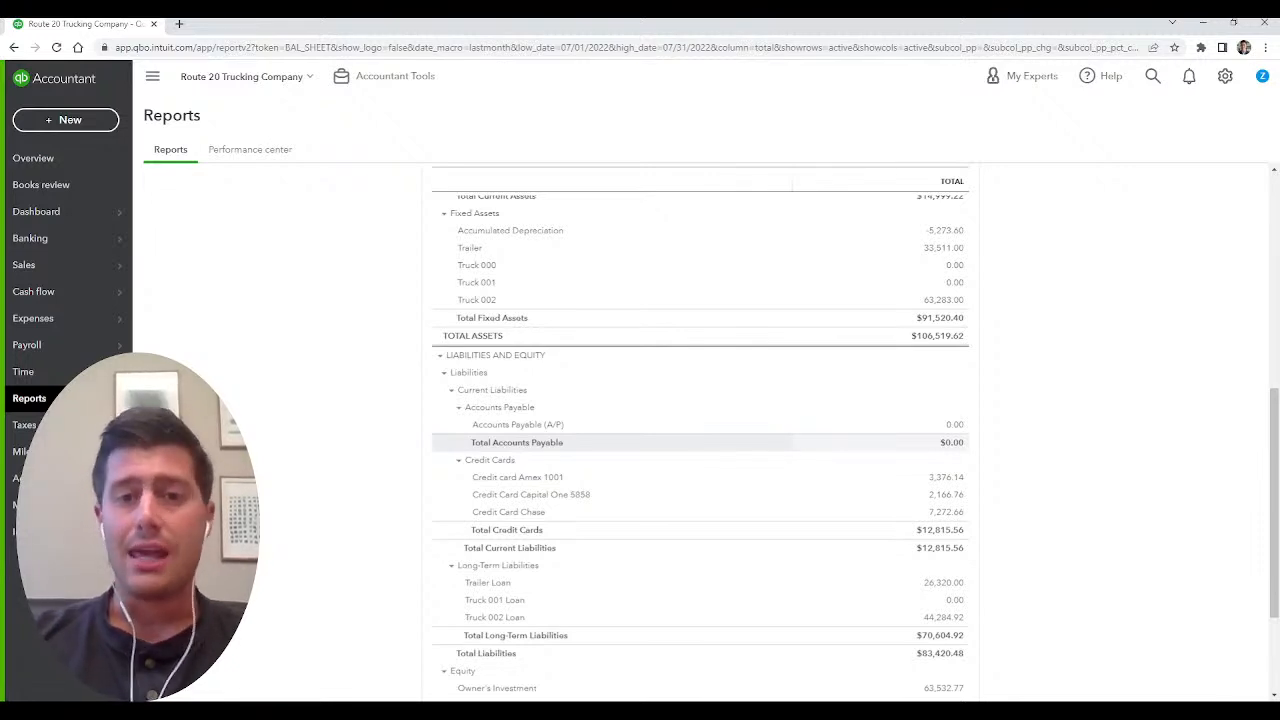
scroll(700, 440, "down", 3)
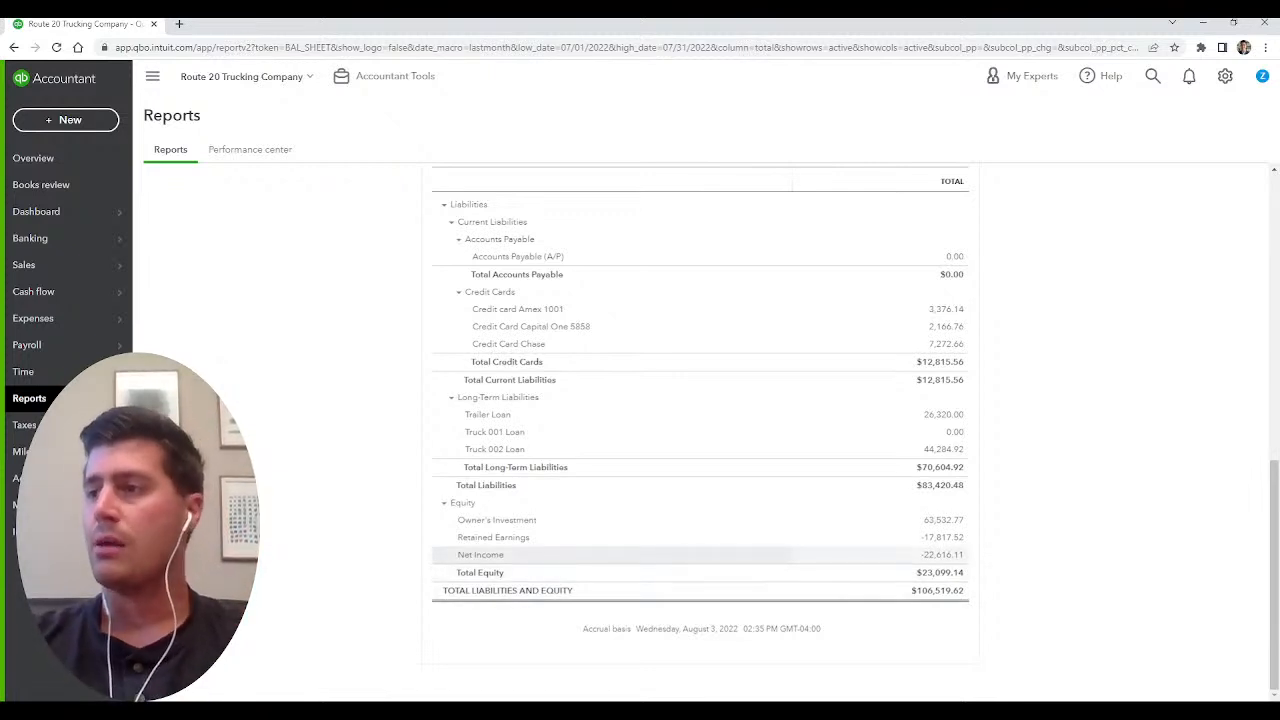
scroll(700, 562, "up", 1)
scroll(700, 570, "down", 1)
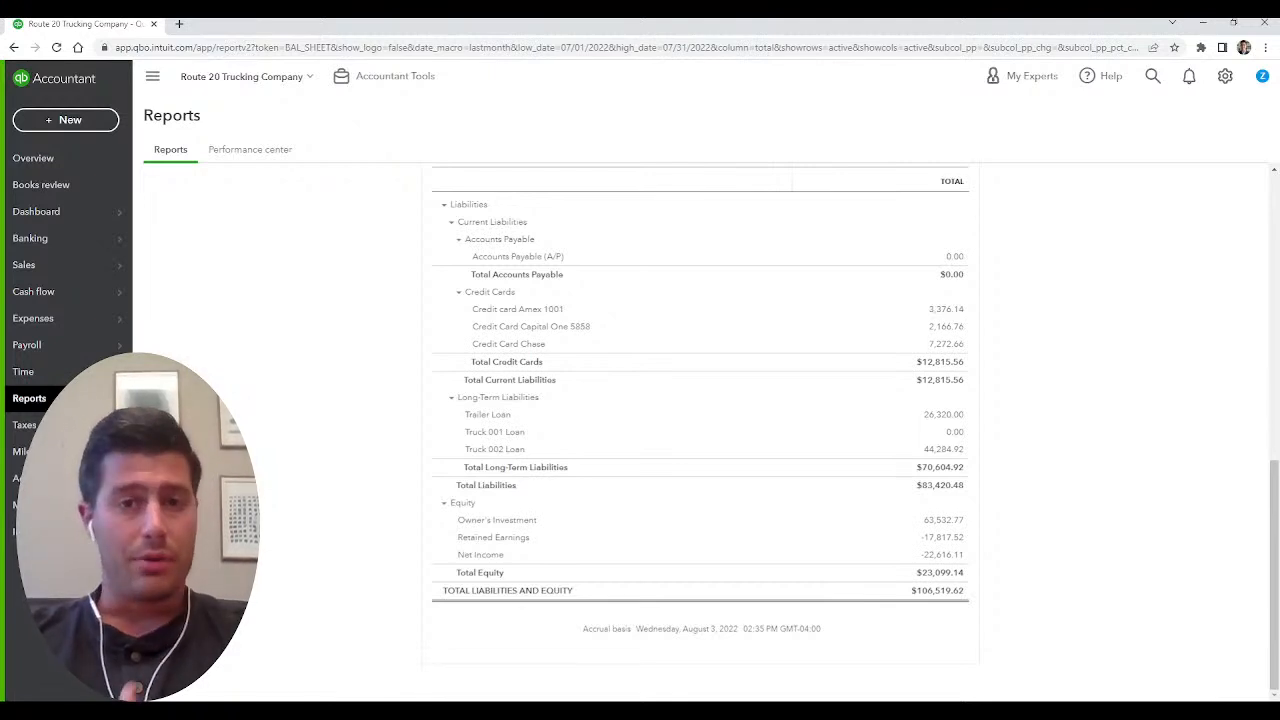
scroll(700, 400, "up", 1)
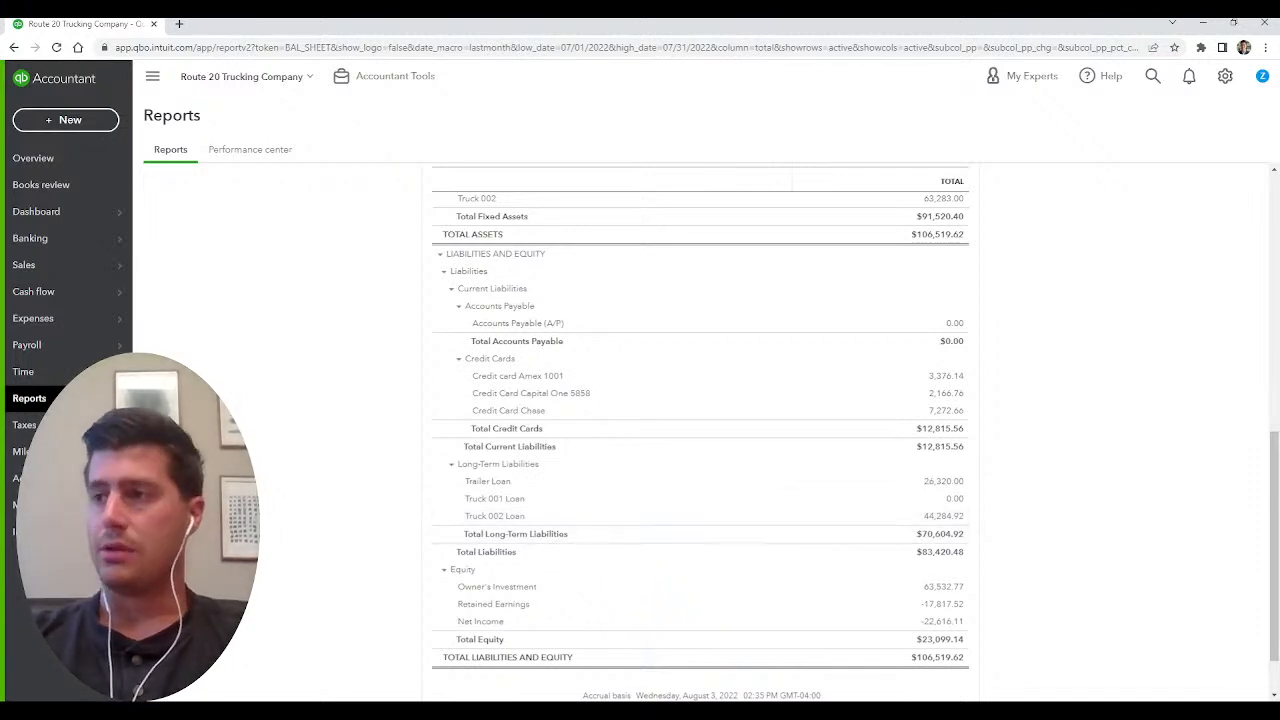
scroll(700, 430, "up", 10)
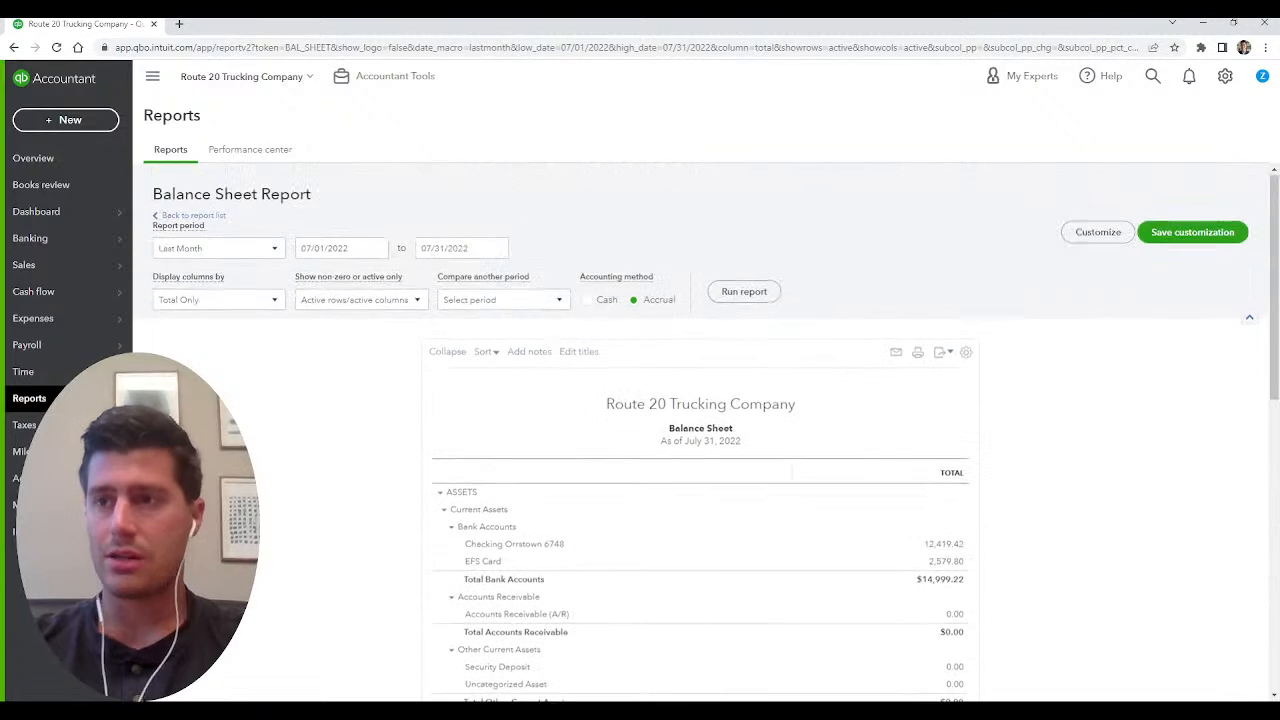
Return to the report list and open the favorite Profit and Loss by Month report.
left_click(30, 398)
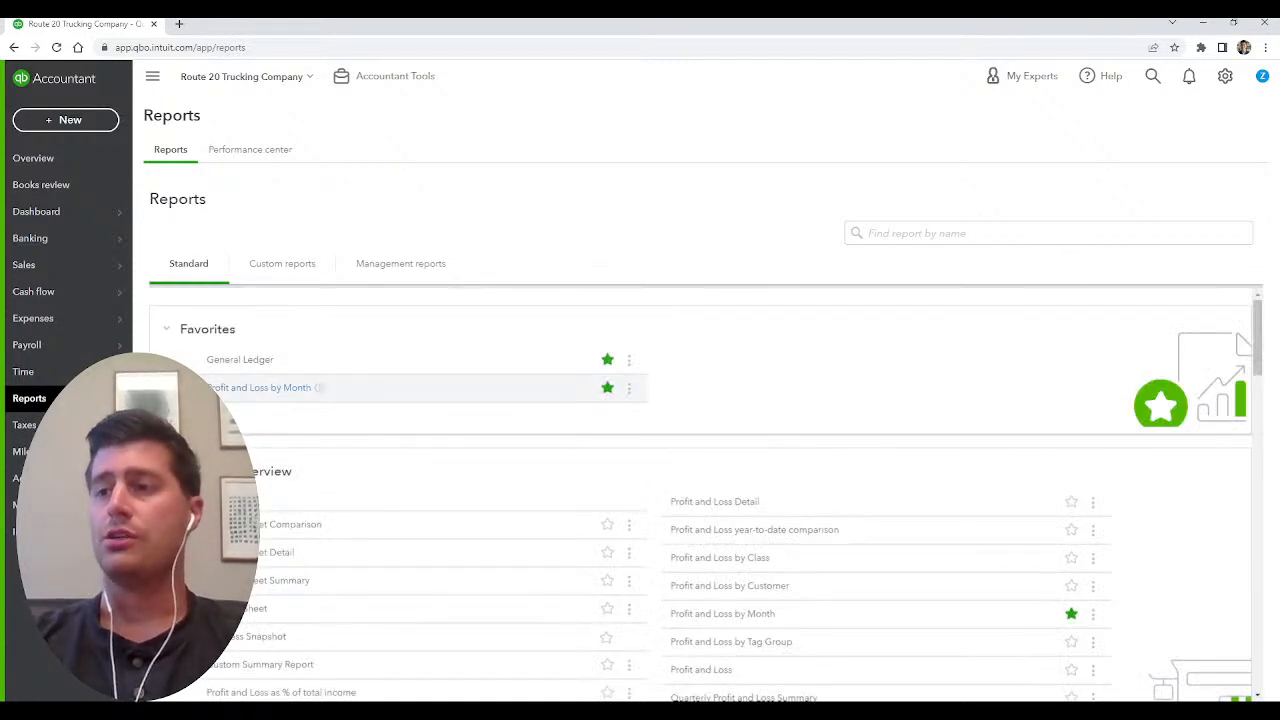
left_click(205, 387)
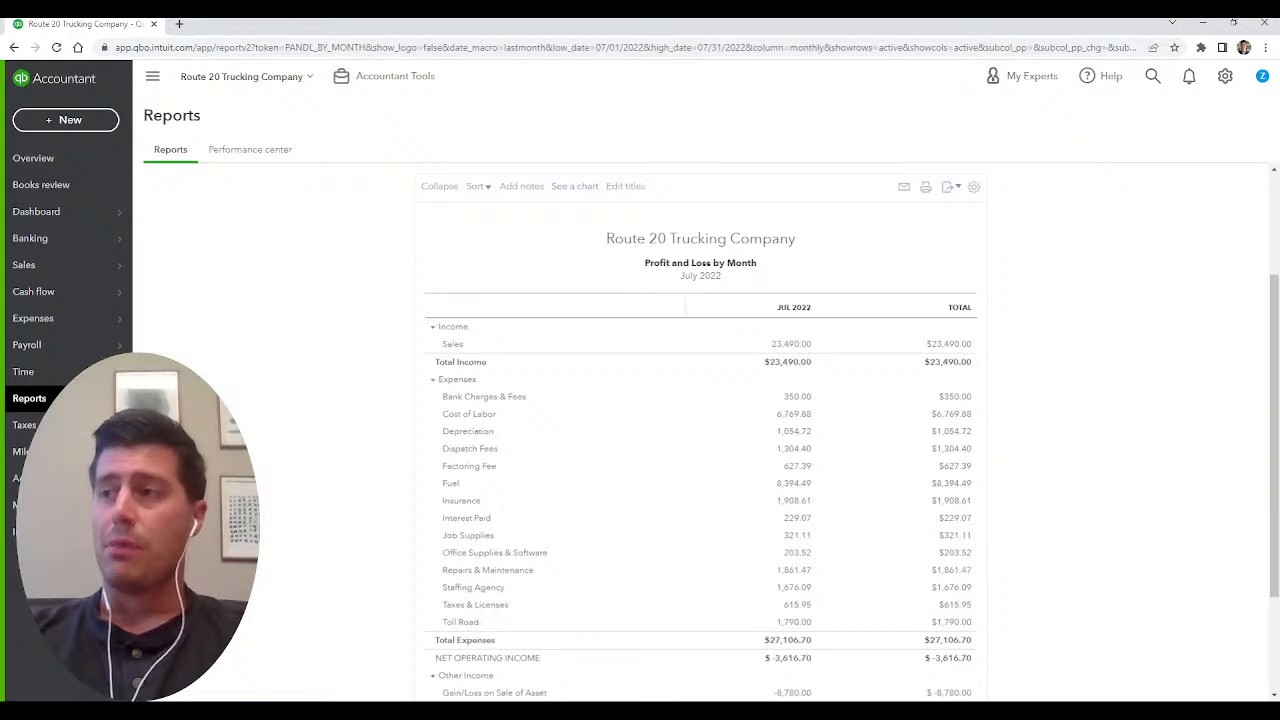
Run the Profit and Loss by Month report for This Year-to-last-month on the cash basis.
left_click(219, 250)
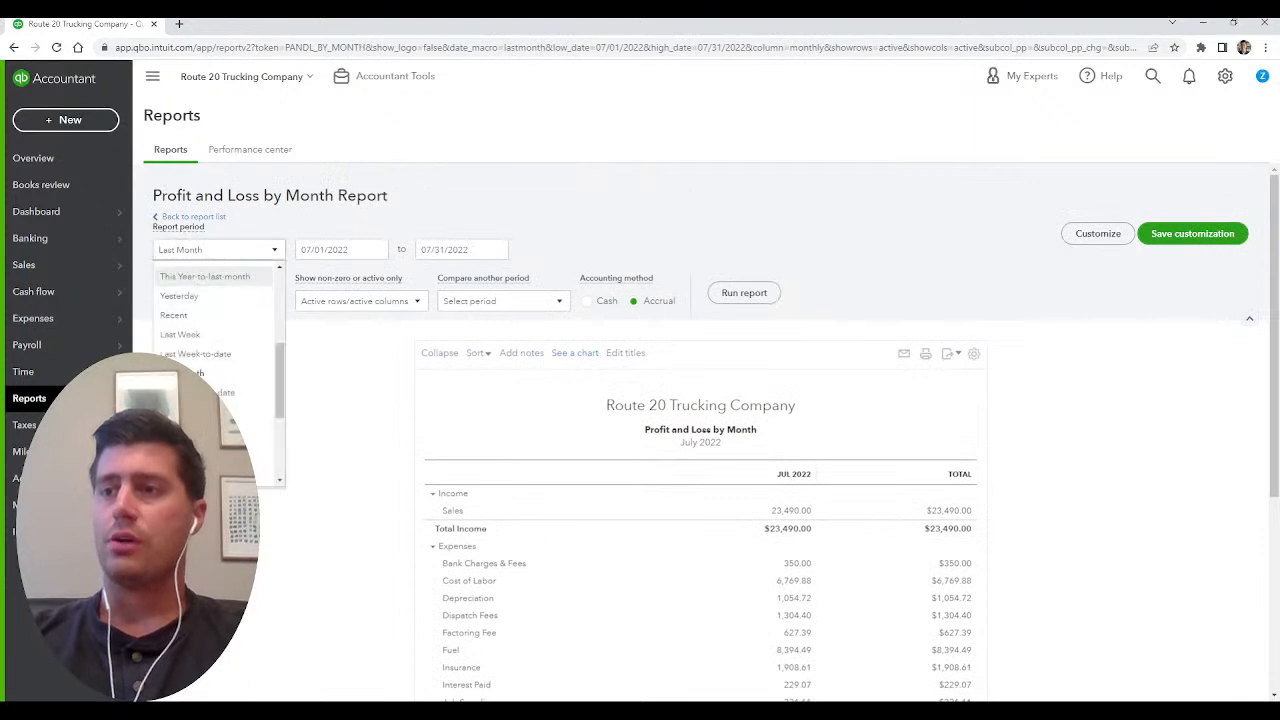
left_click(212, 277)
left_click(744, 292)
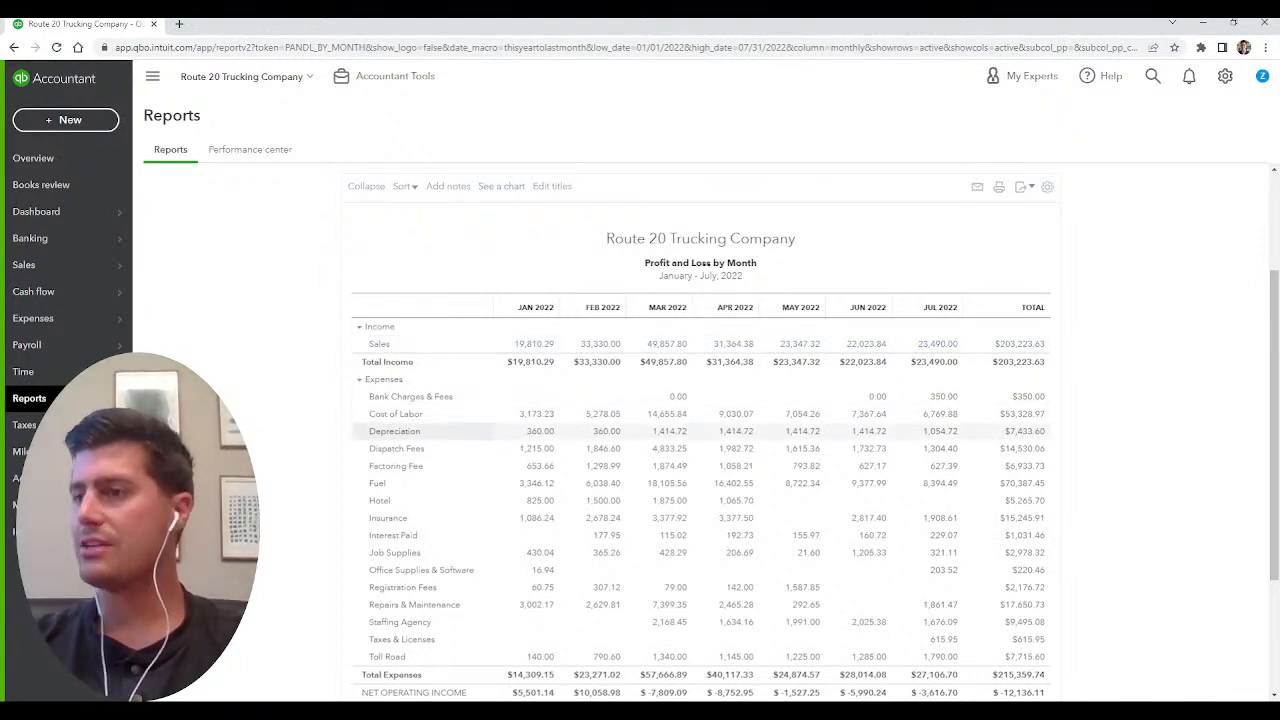
Examine the January to July 2022 monthly expenses, the Gain/Loss on Sale of Asset line and the total net income.
scroll(606, 552, "down", 1)
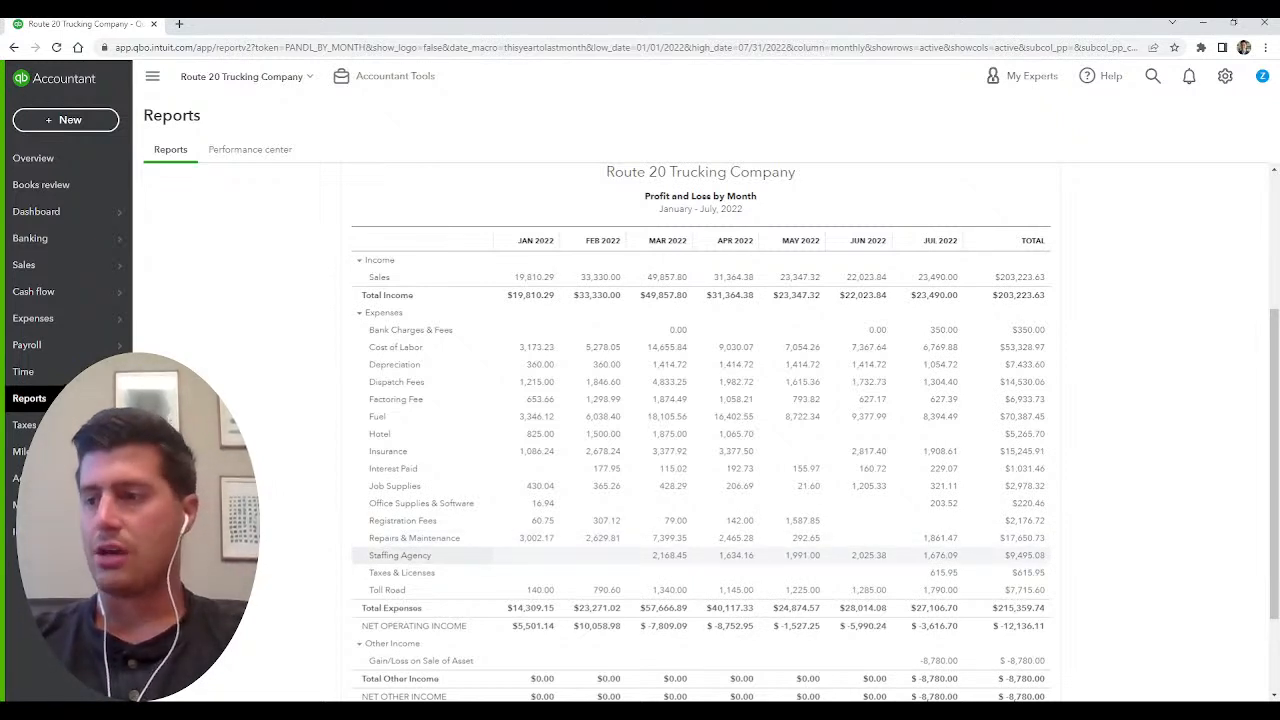
scroll(420, 560, "down", 1)
left_click_drag(369, 568, 474, 568)
left_click(482, 568)
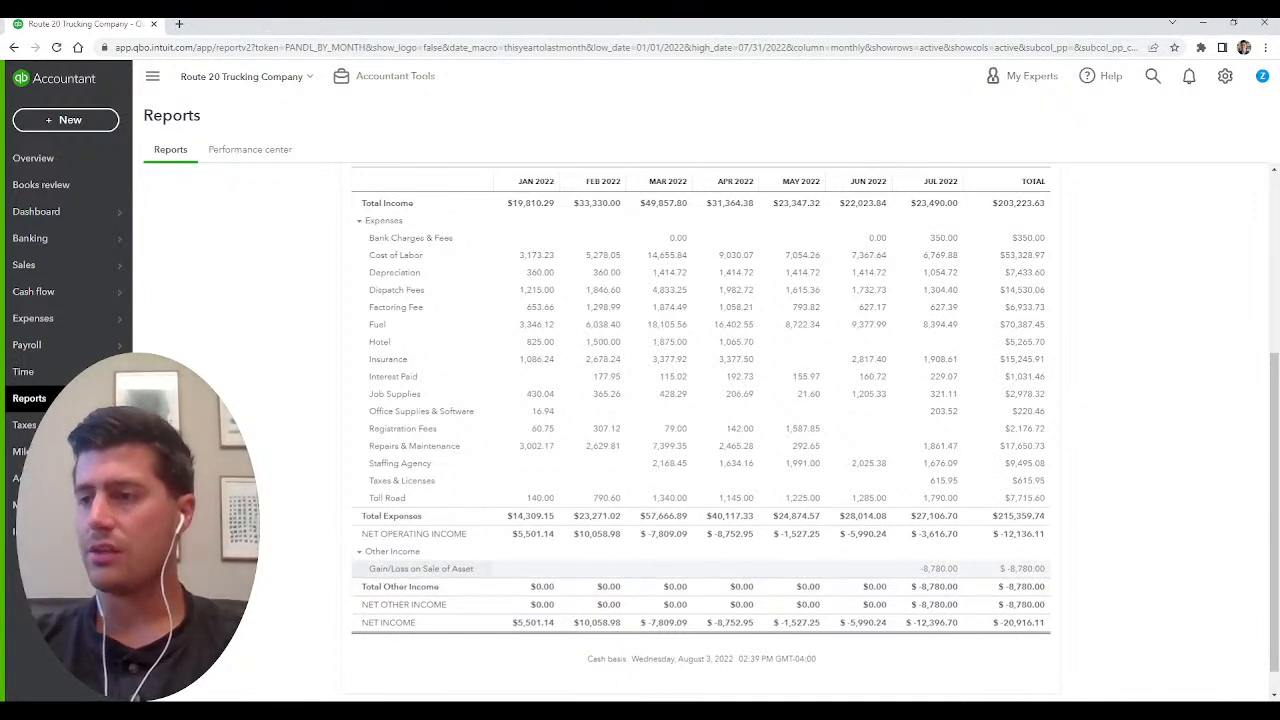
left_click_drag(361, 568, 472, 568)
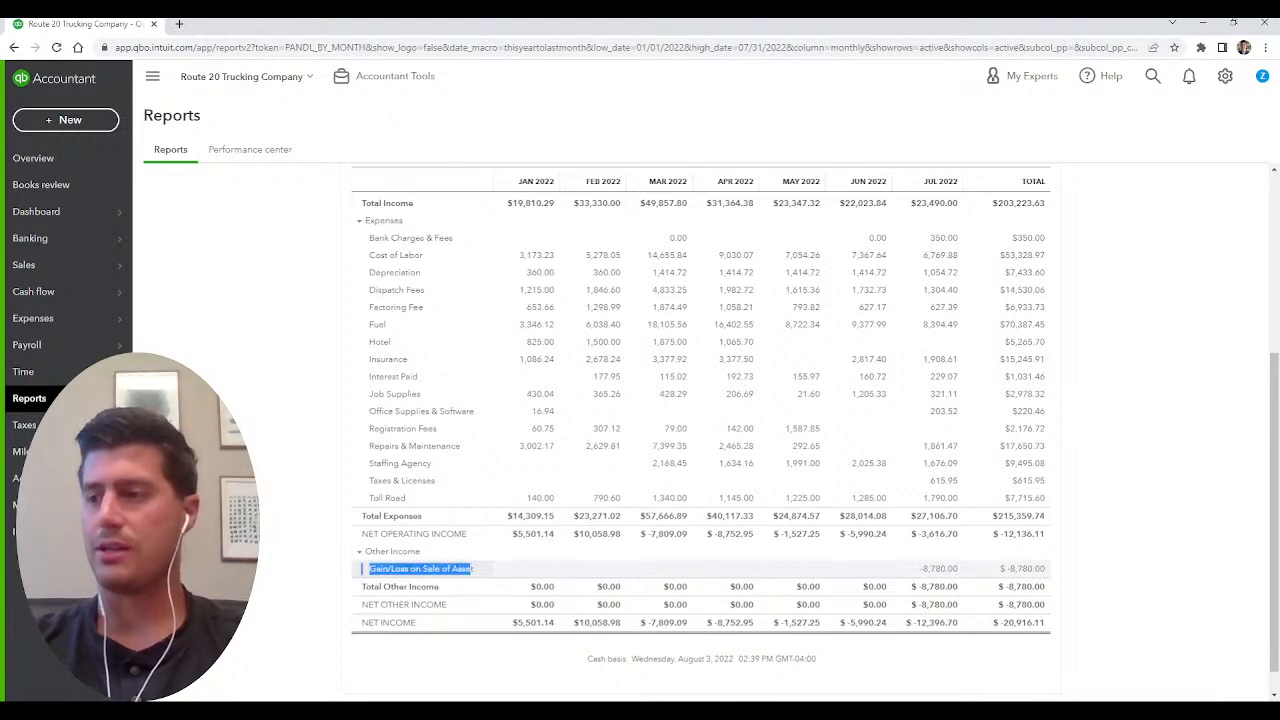
left_click(480, 570)
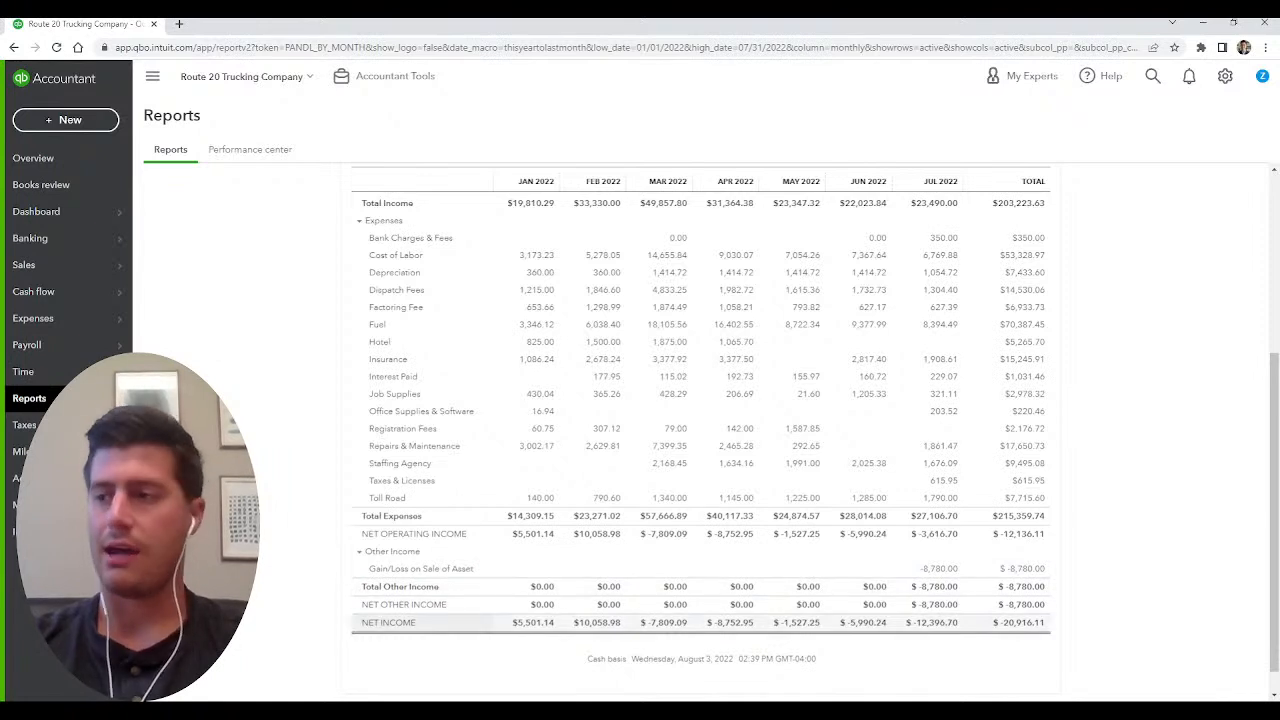
scroll(700, 430, "up", 3)
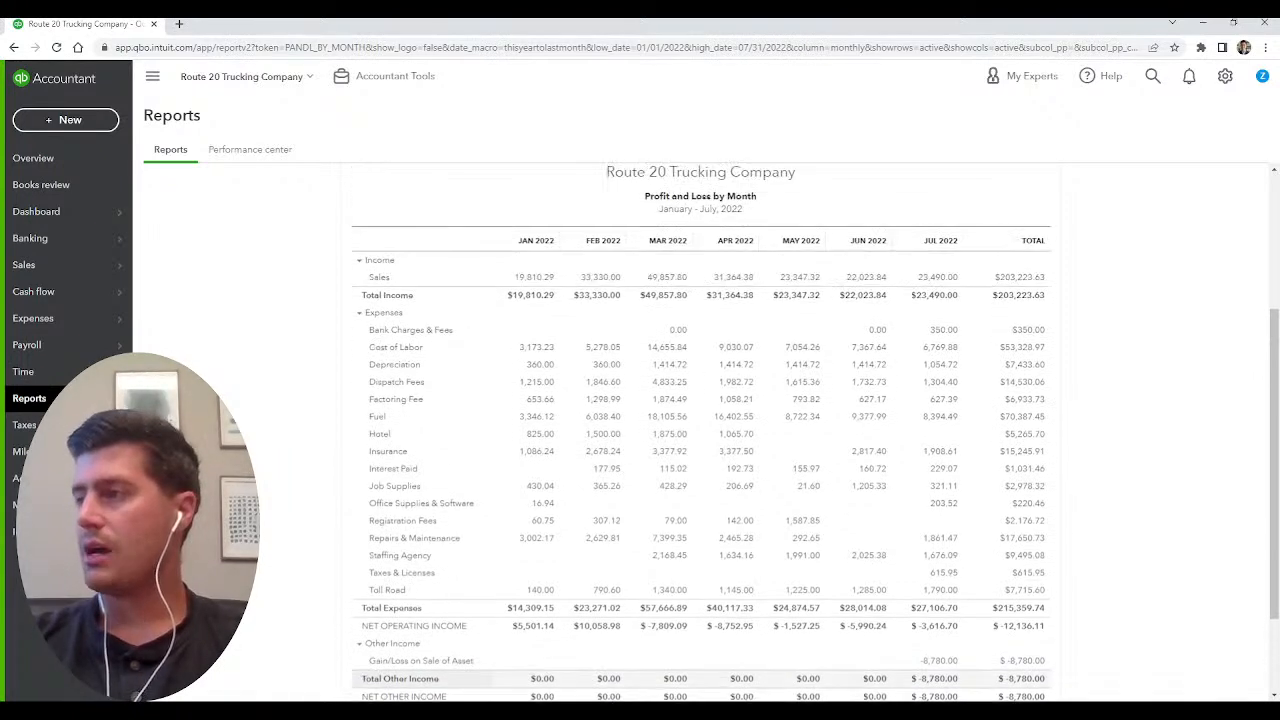
scroll(420, 486, "down", 1)
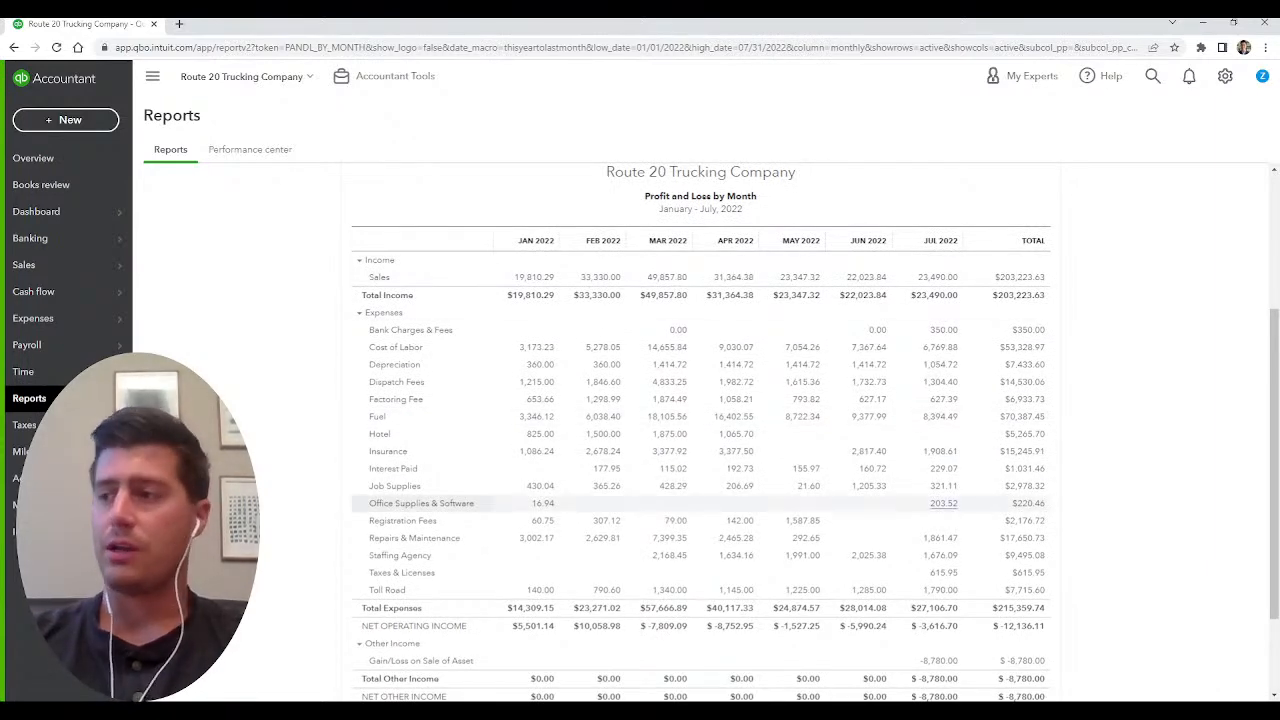
scroll(700, 450, "down", 2)
left_click_drag(1046, 593, 1000, 593)
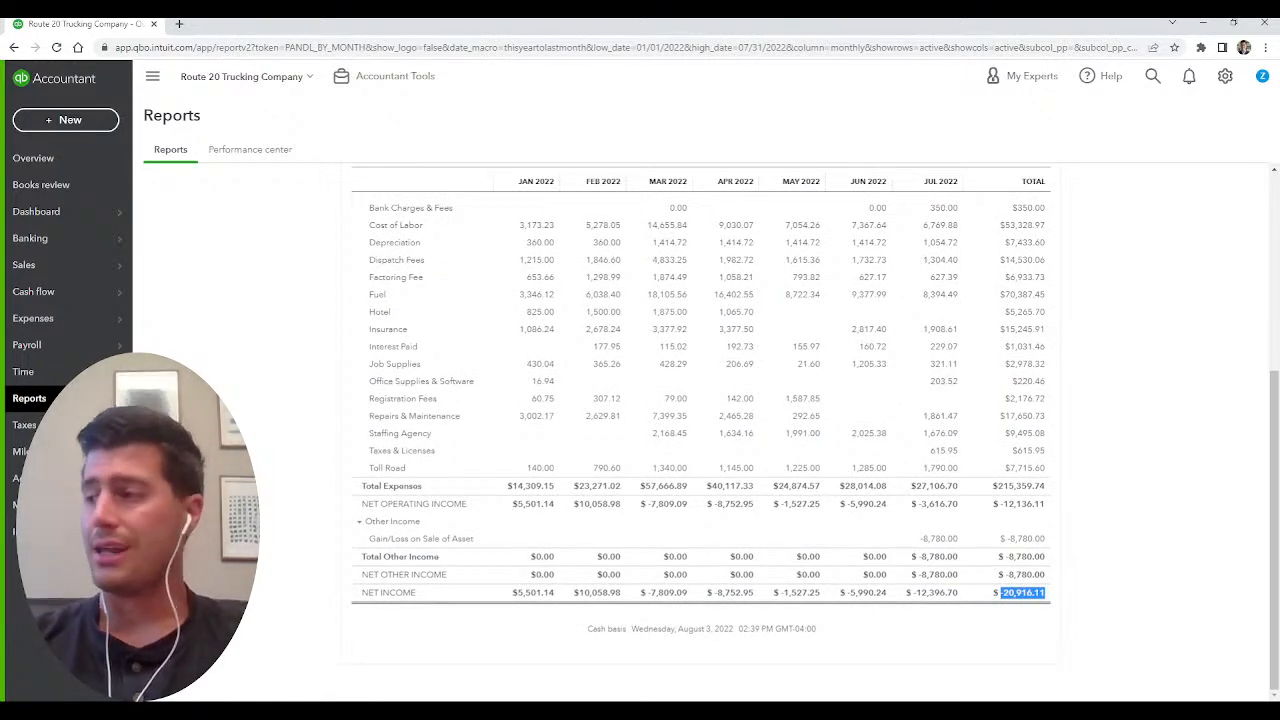
left_click(1012, 612)
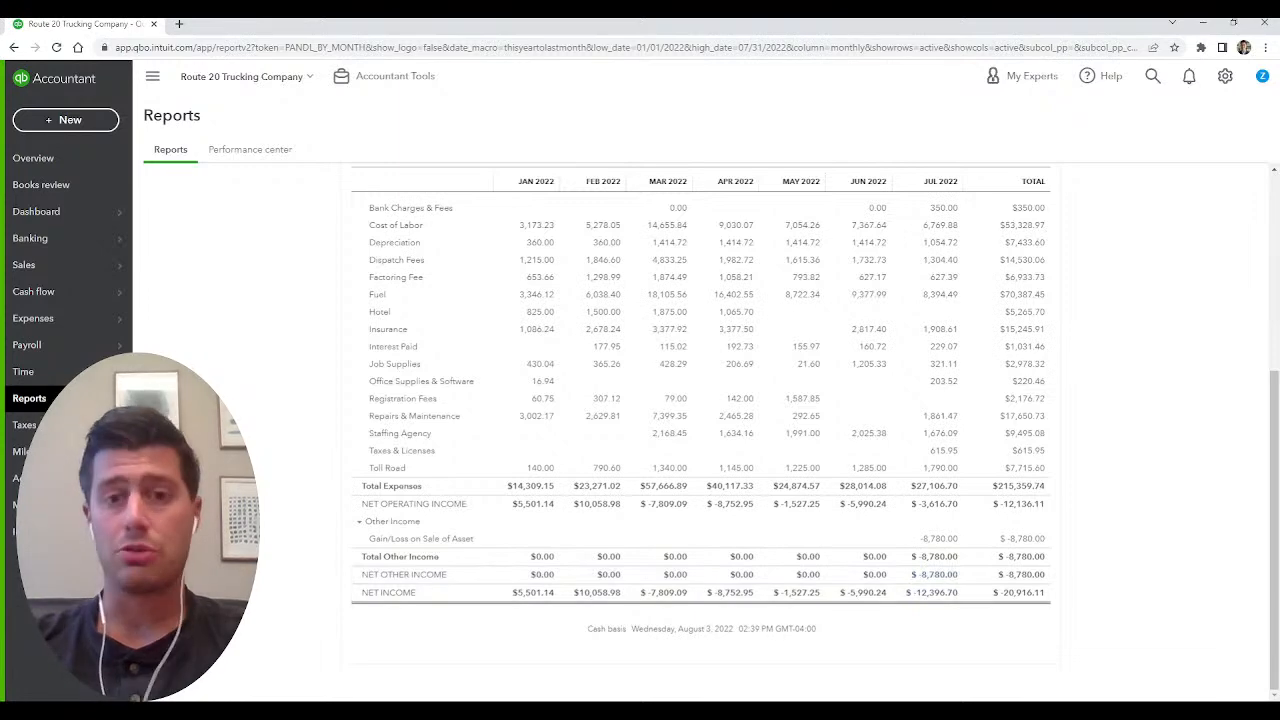
scroll(938, 575, "up", 6)
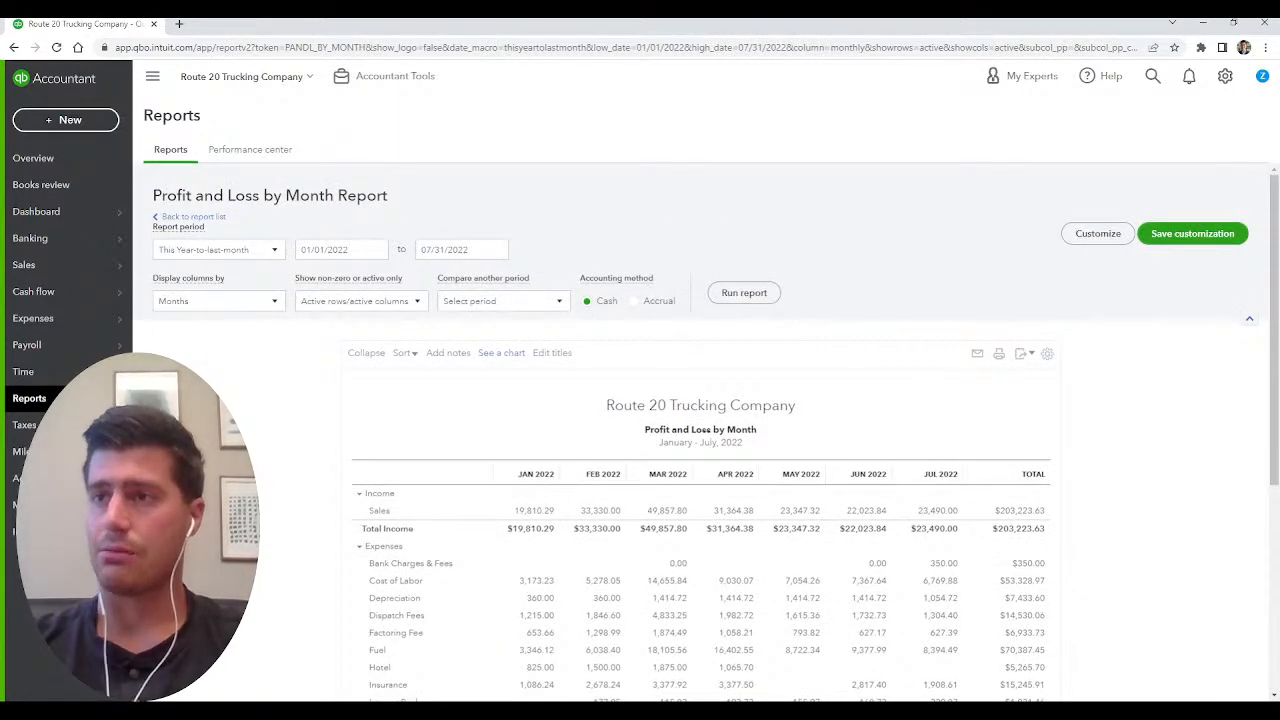
Return to the report list and open the Profit and Loss by Class report.
left_click(192, 216)
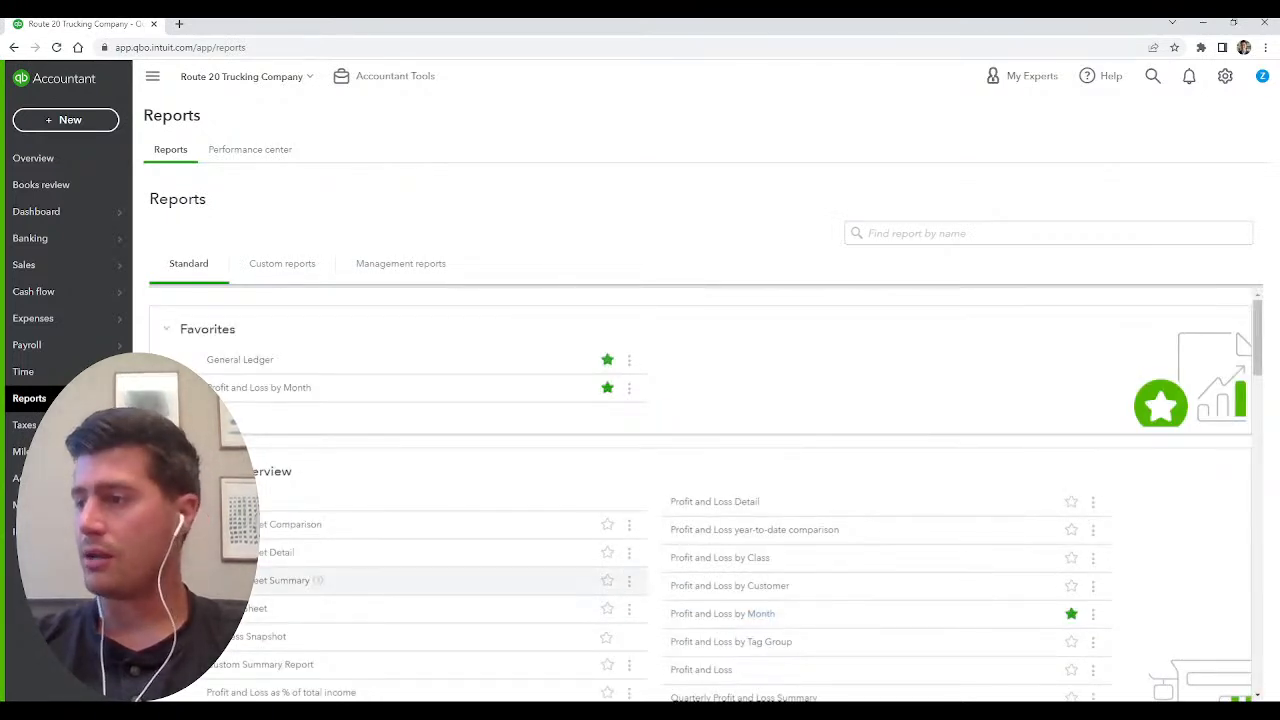
left_click(720, 557)
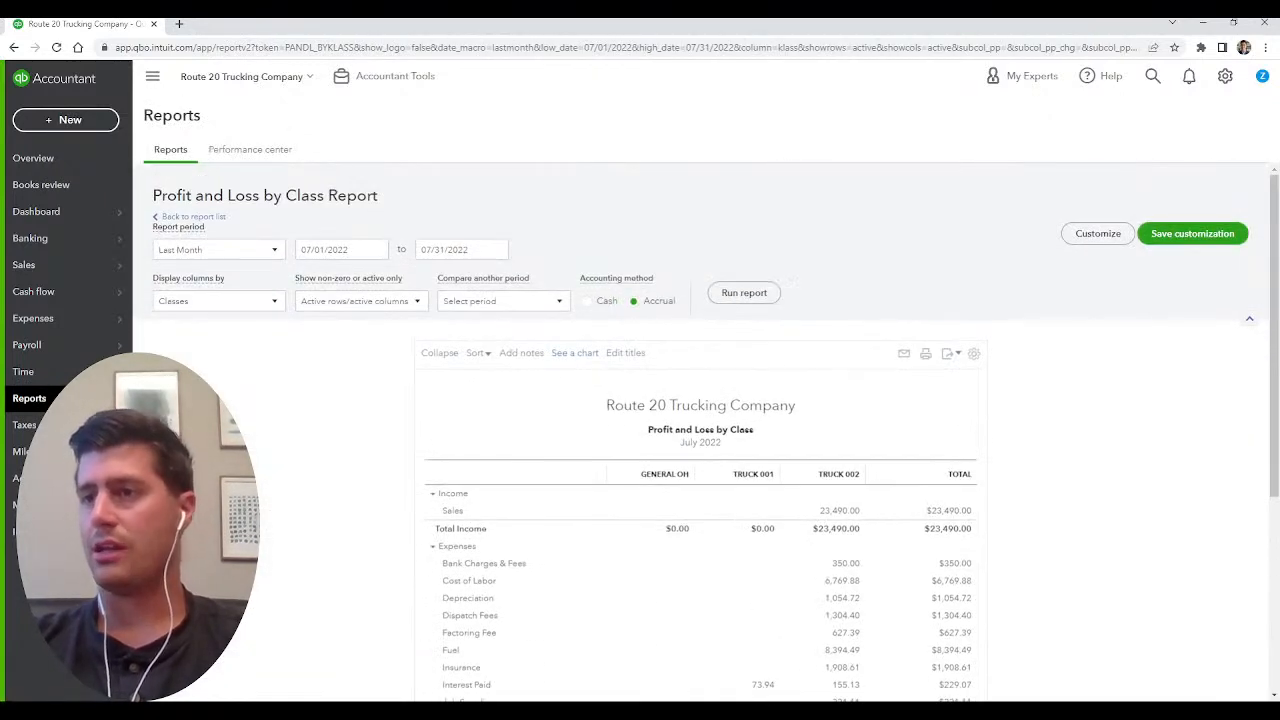
scroll(700, 450, "down", 2)
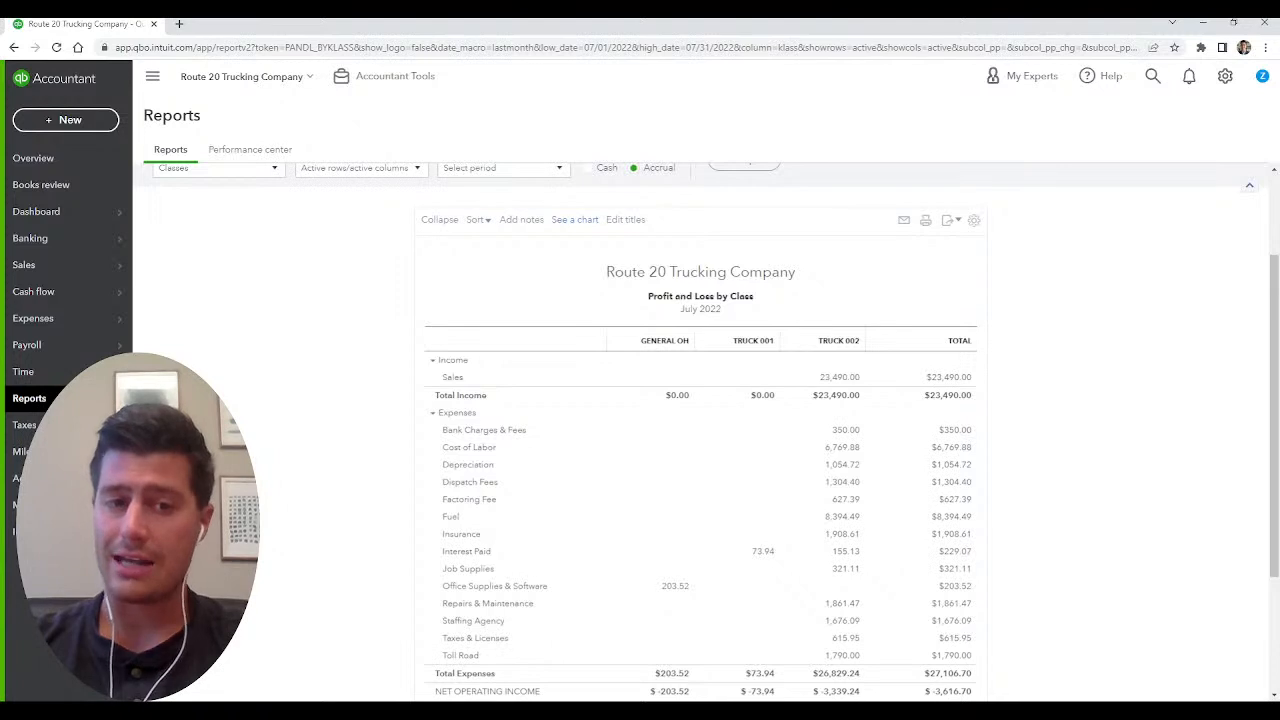
scroll(700, 450, "up", 2)
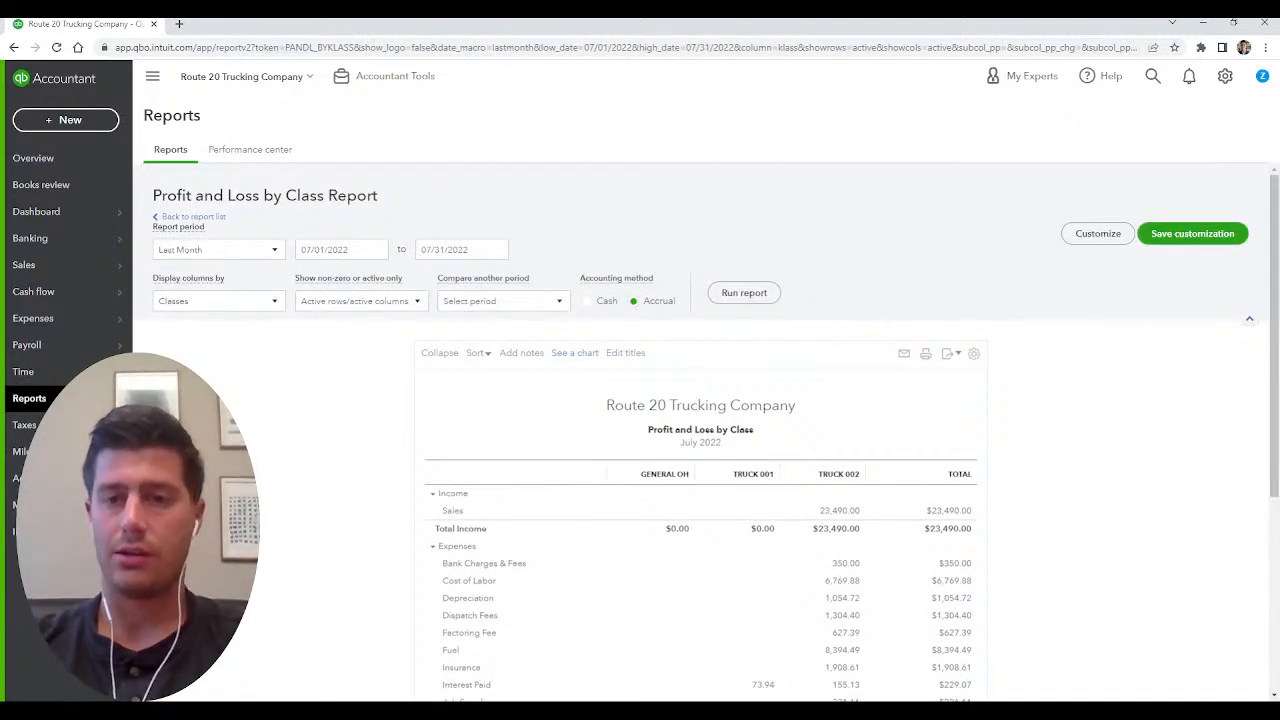
mouse_move(68, 345)
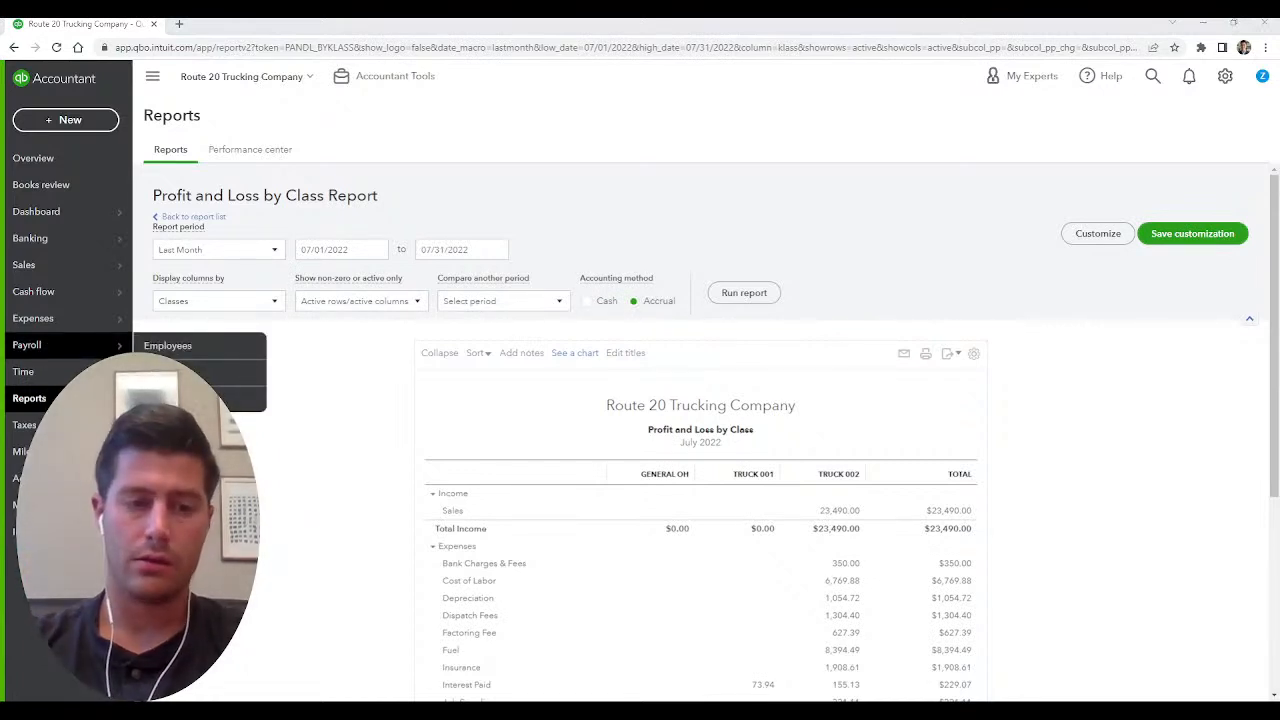
Keep the period at Last Month and run the Profit and Loss by Class report on the cash basis.
left_click(274, 250)
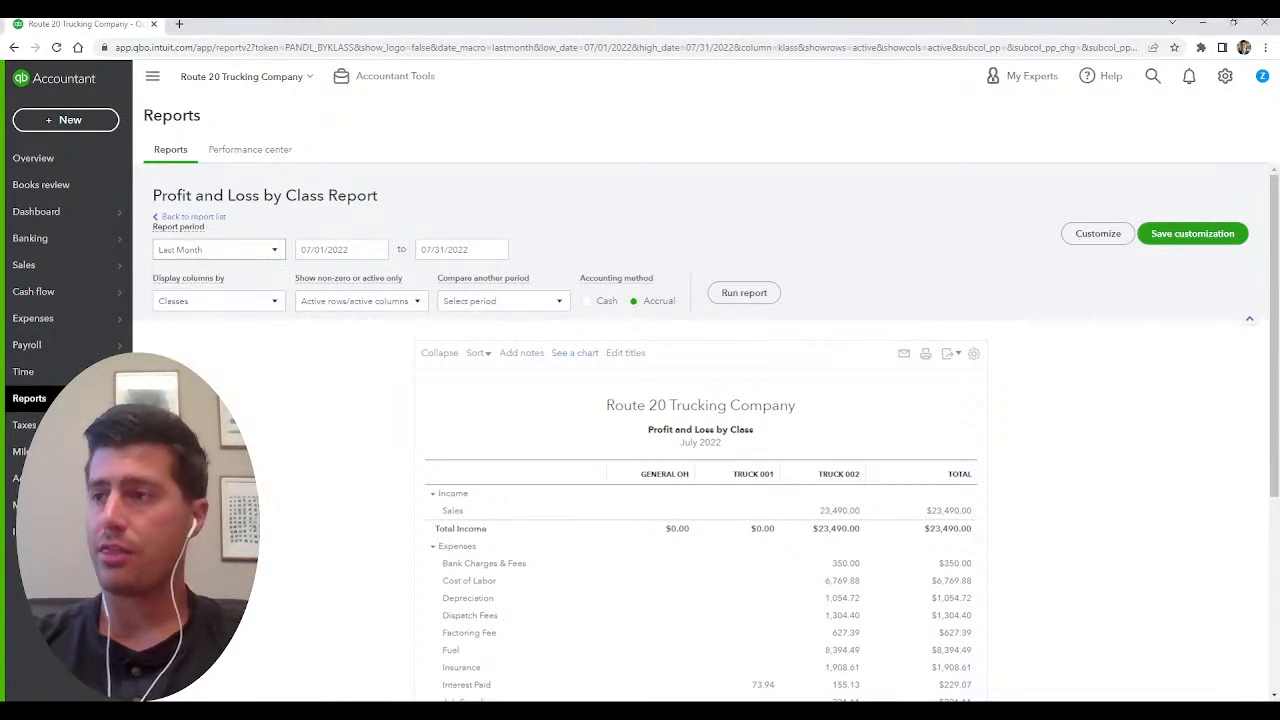
left_click(587, 301)
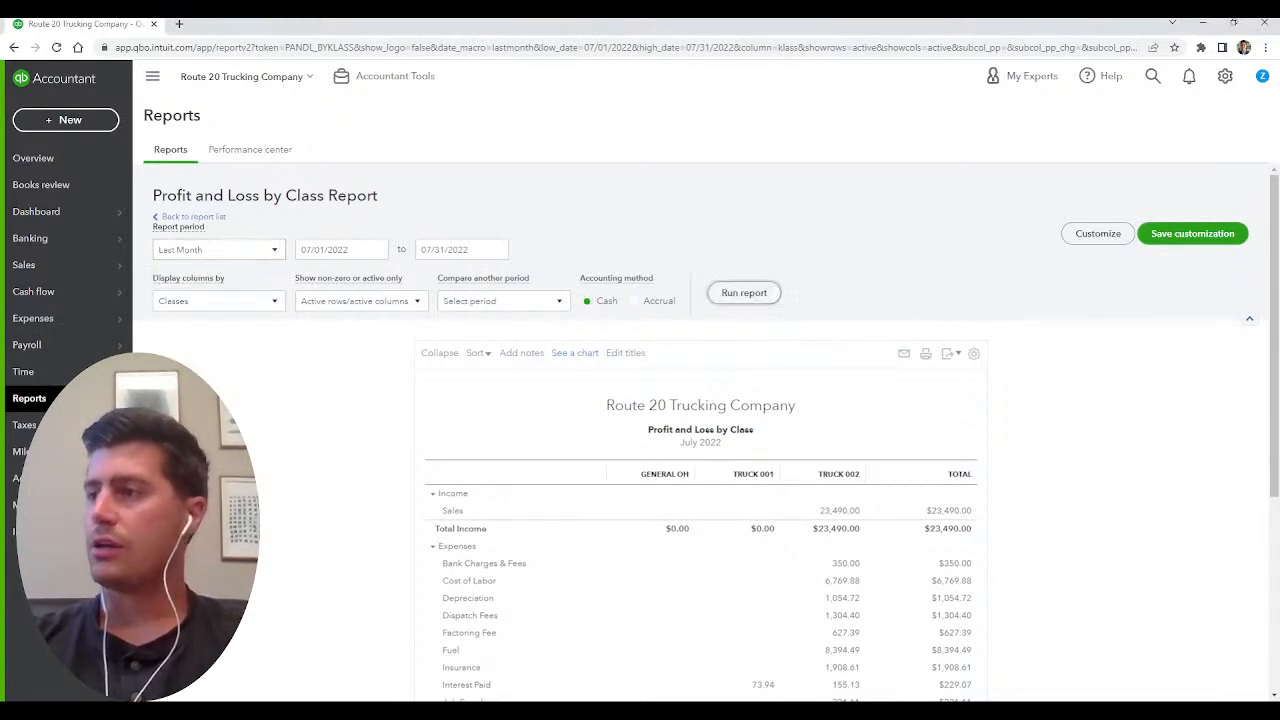
left_click(744, 293)
Examine July 2022 income, expenses and net income for General OH, Truck 001 and Truck 002.
scroll(700, 430, "down", 3)
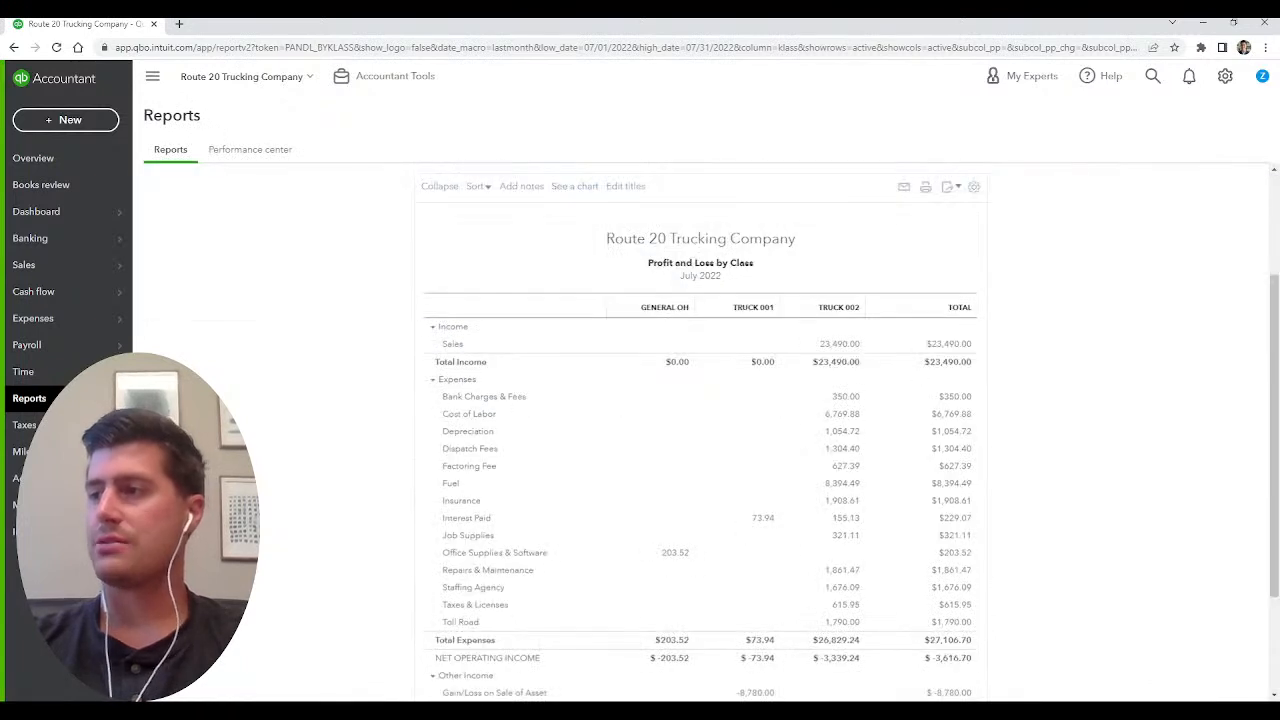
scroll(700, 430, "down", 3)
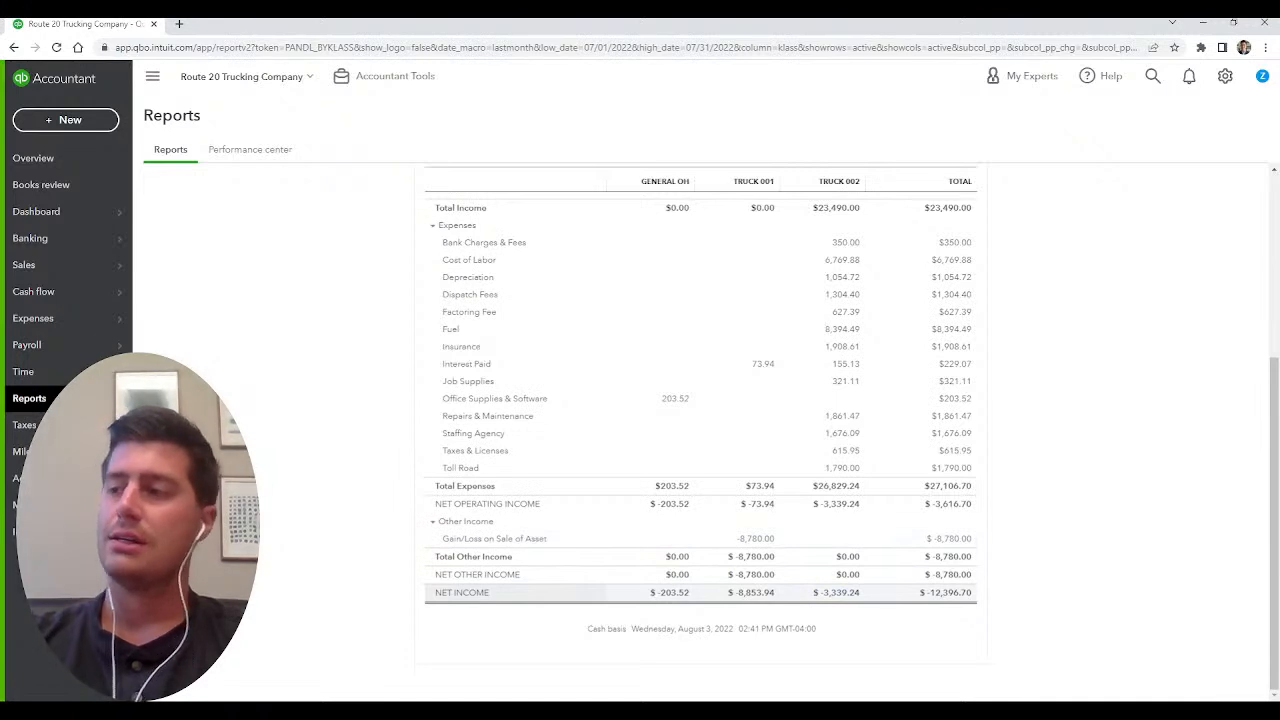
scroll(700, 430, "up", 1)
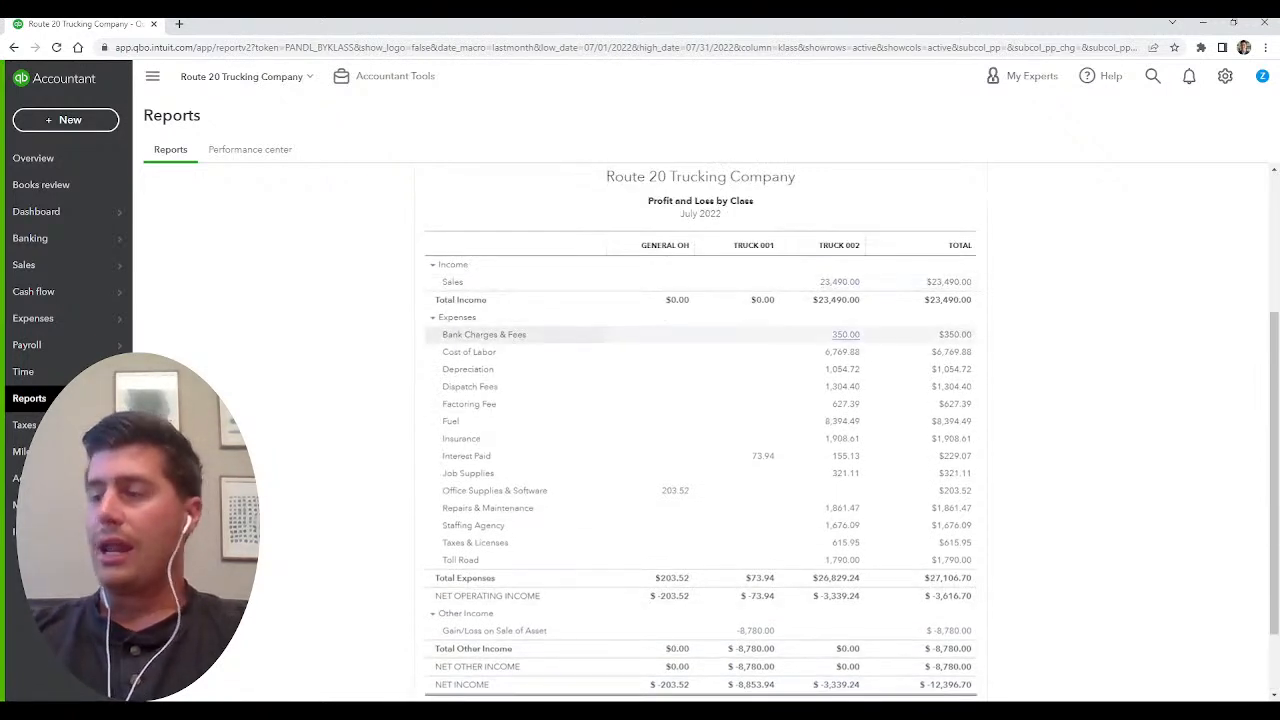
scroll(700, 430, "down", 1)
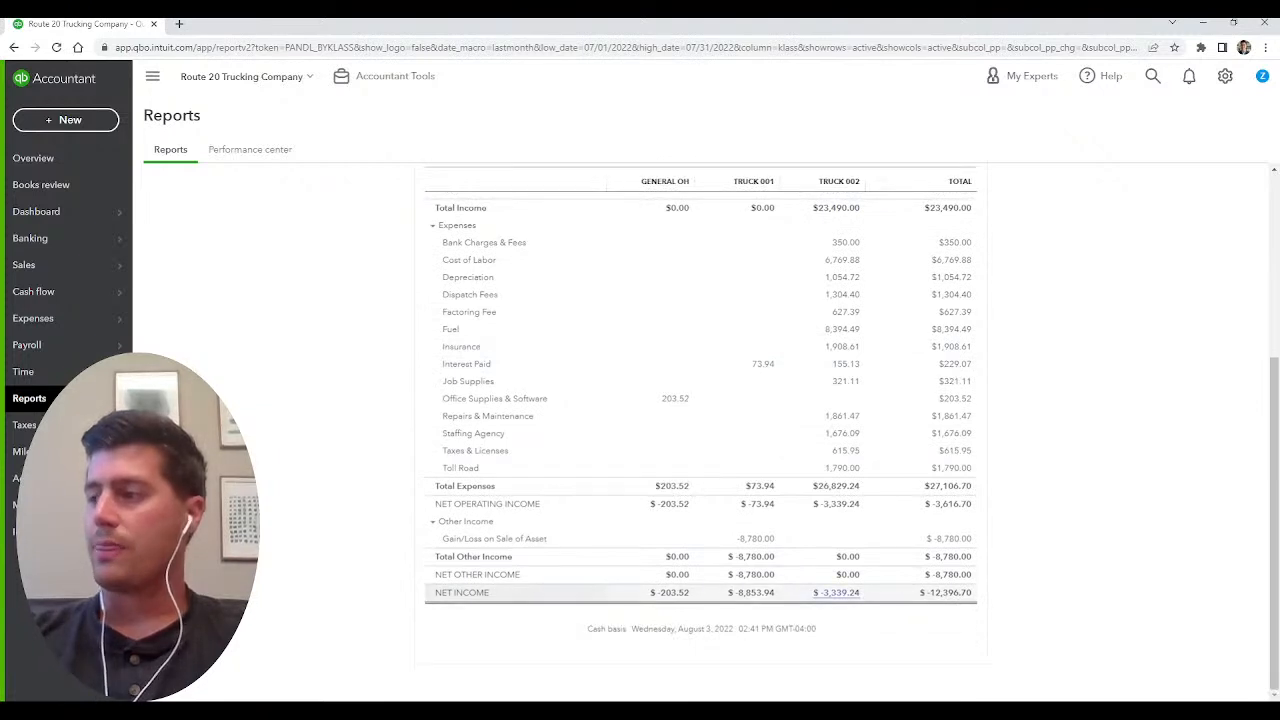
scroll(700, 430, "up", 2)
scroll(700, 430, "up", 1)
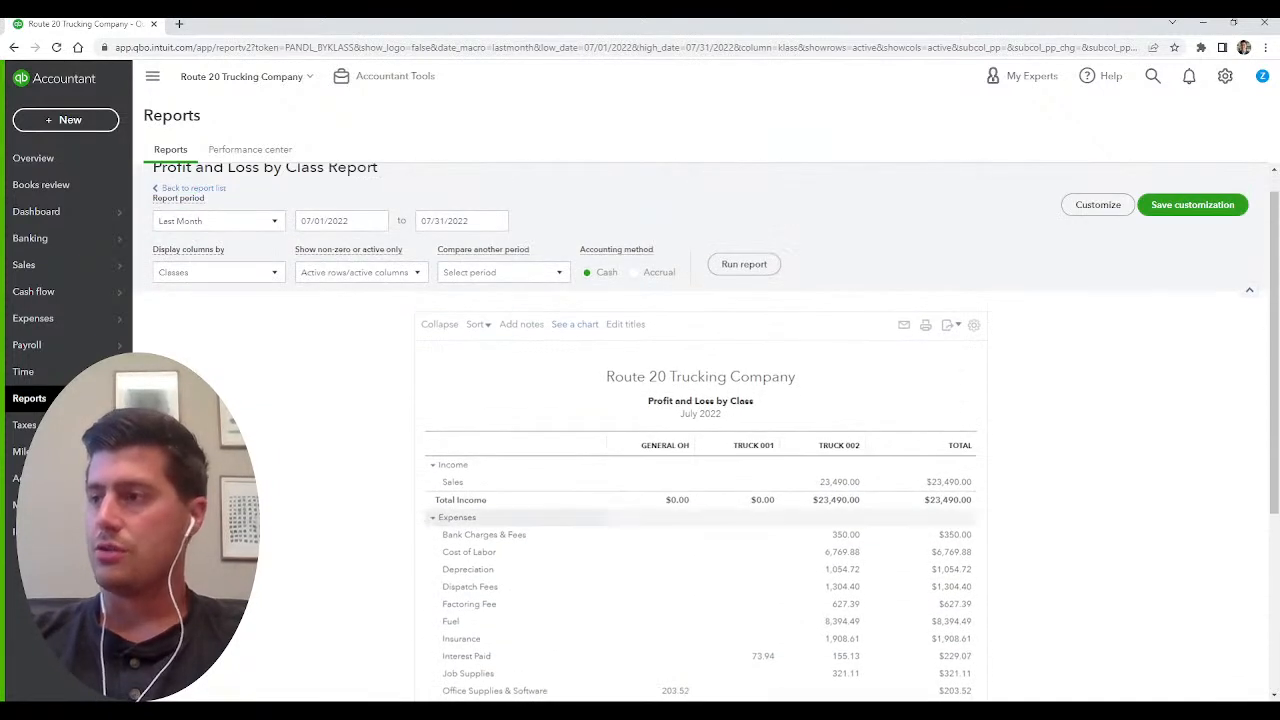
Open the transactions behind General OH's Office Supplies & Software amount, review them and go back to the class report.
scroll(700, 430, "down", 2)
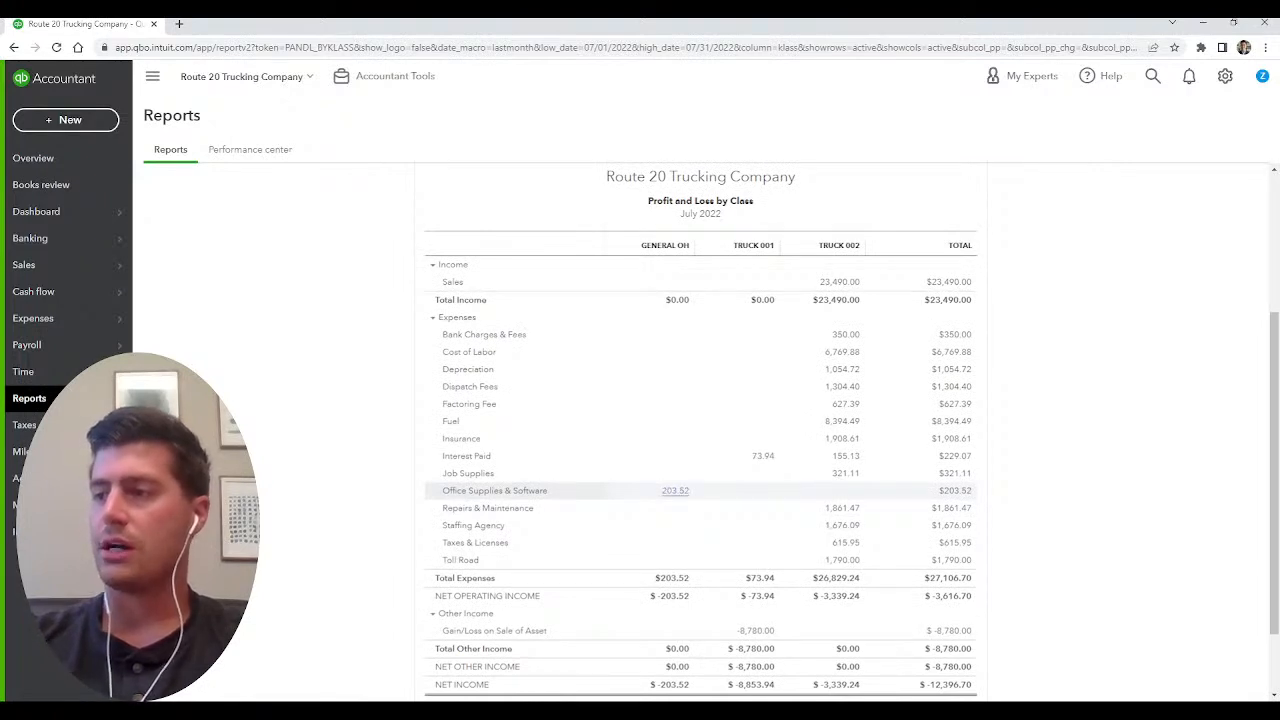
left_click(675, 490)
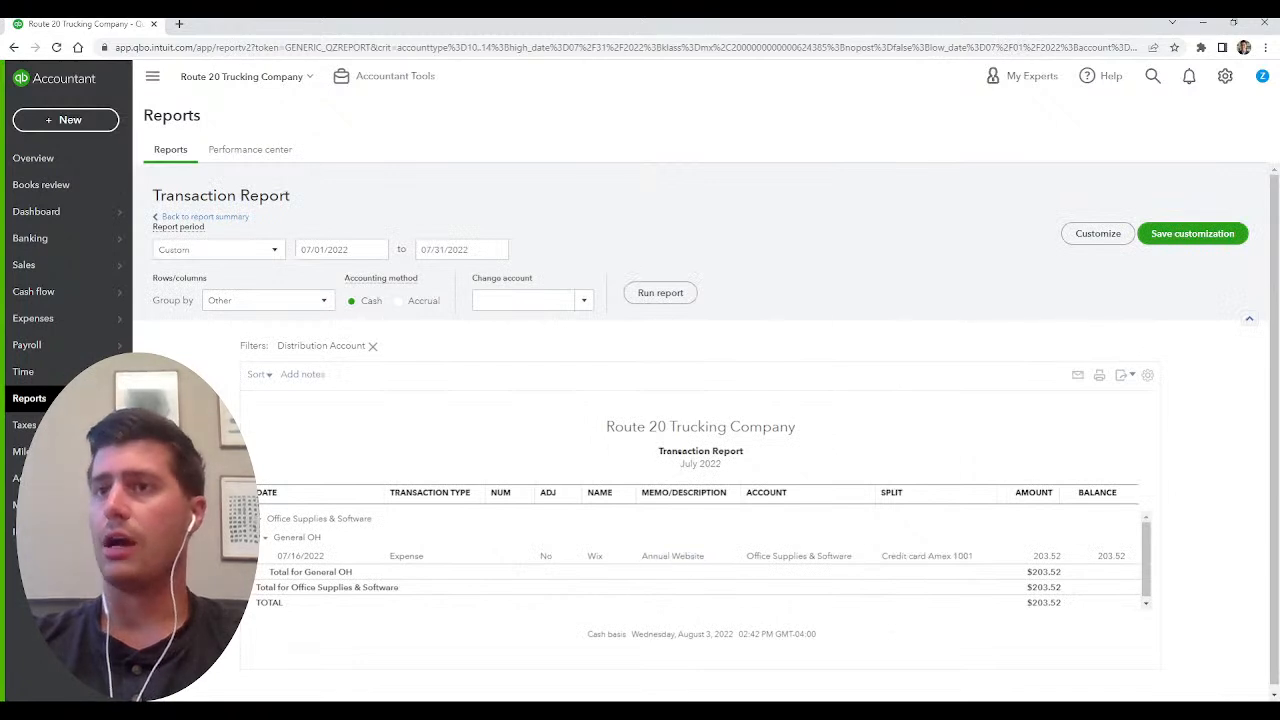
key("alt+Left")
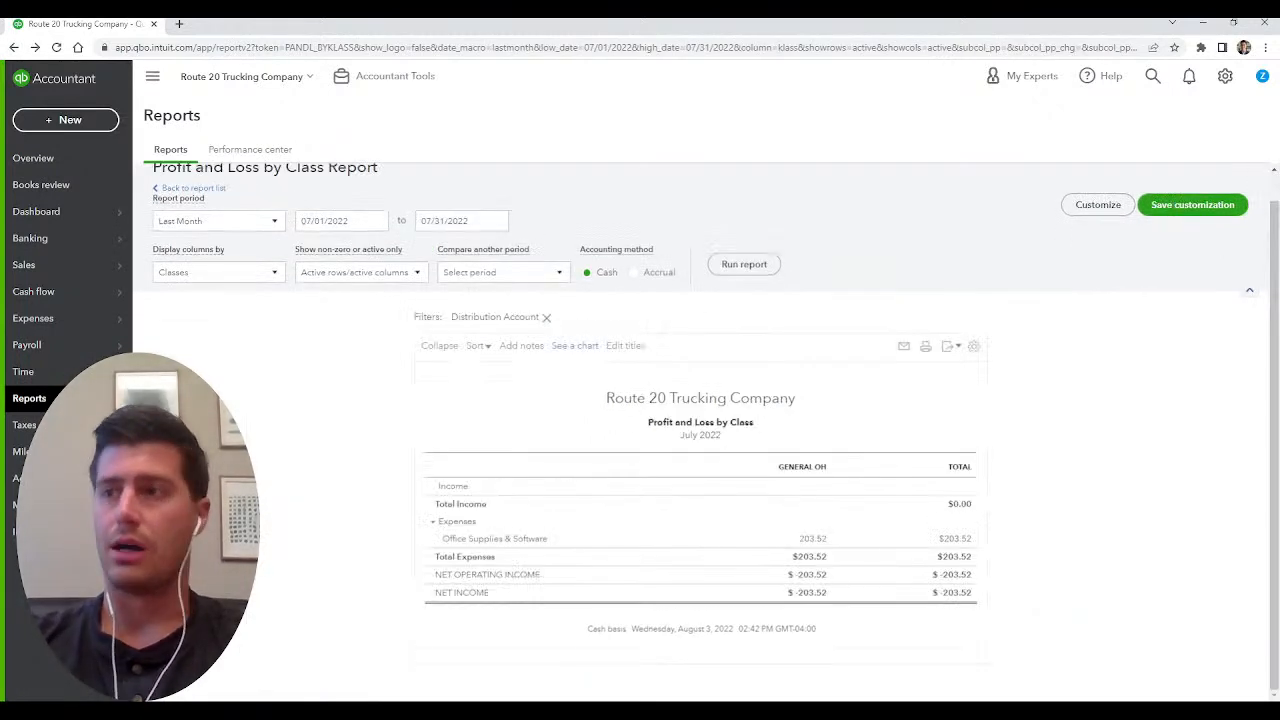
Try running the account-filtered Profit and Loss by Class report for This Year.
left_click(262, 250)
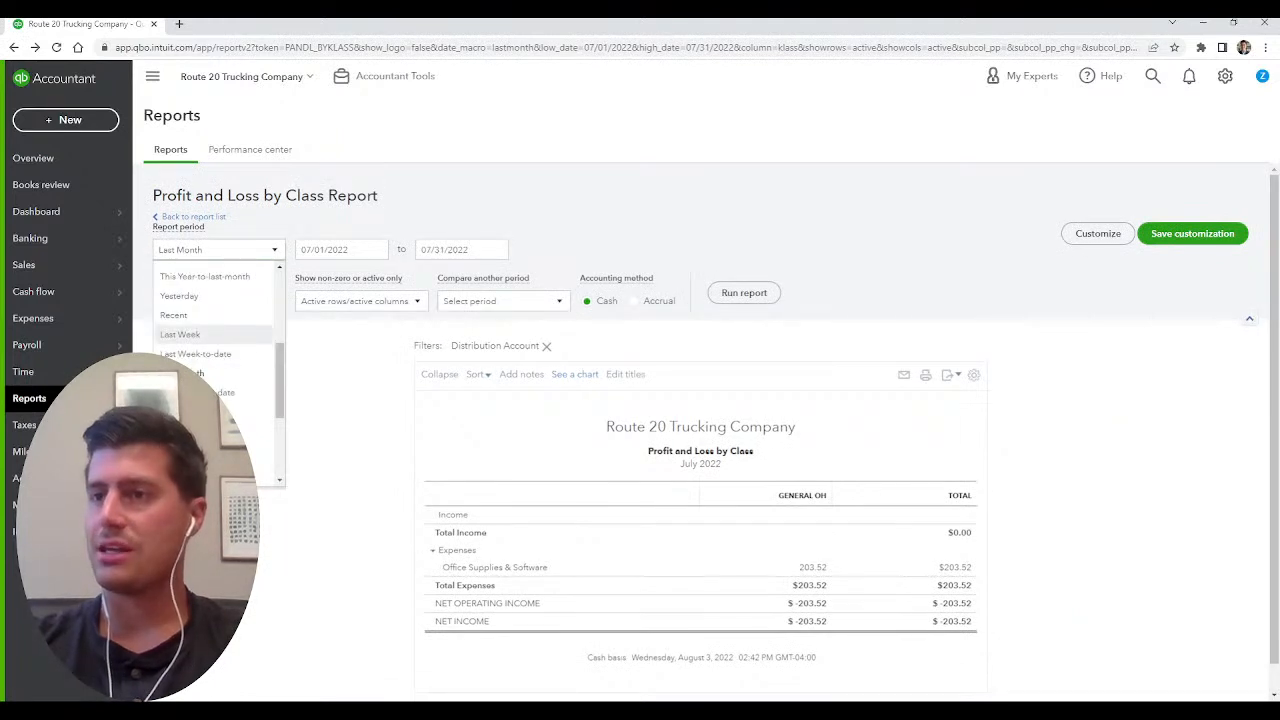
scroll(250, 391, "up", 2)
left_click(250, 362)
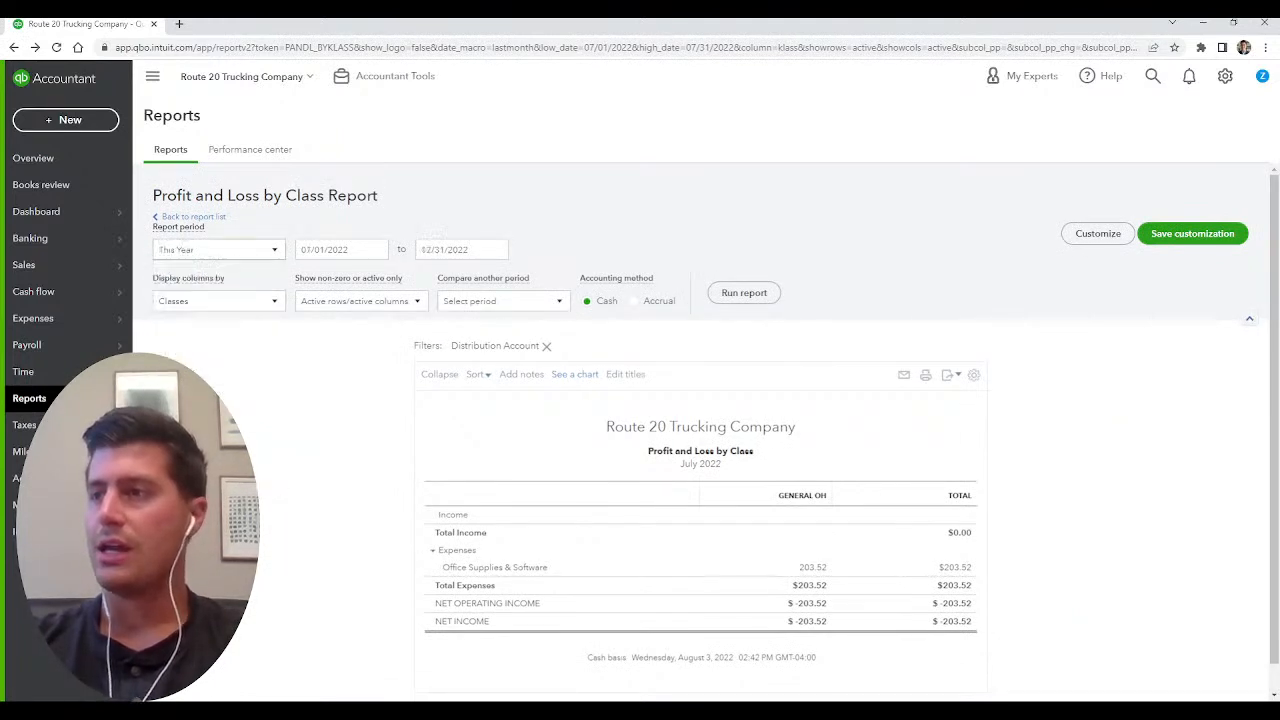
left_click(744, 292)
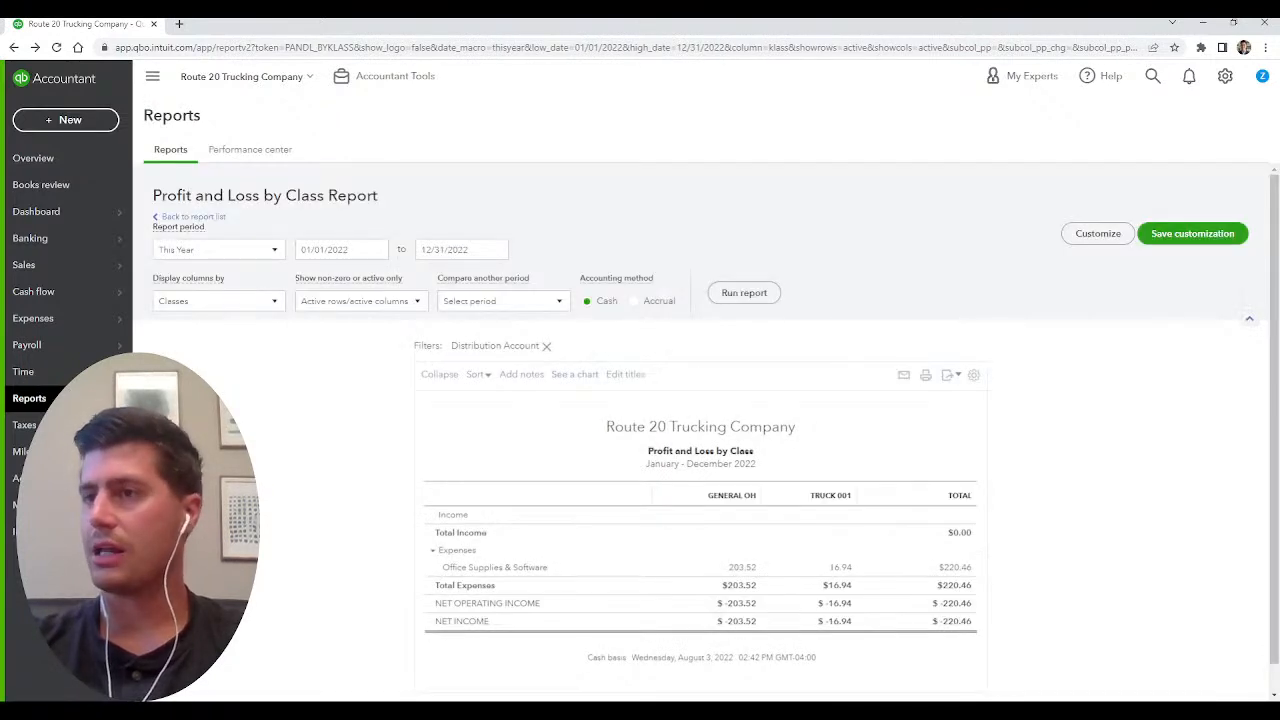
Reopen Profit and Loss by Class from the report list and run it for This Year-to-last-month on the cash basis.
left_click(193, 217)
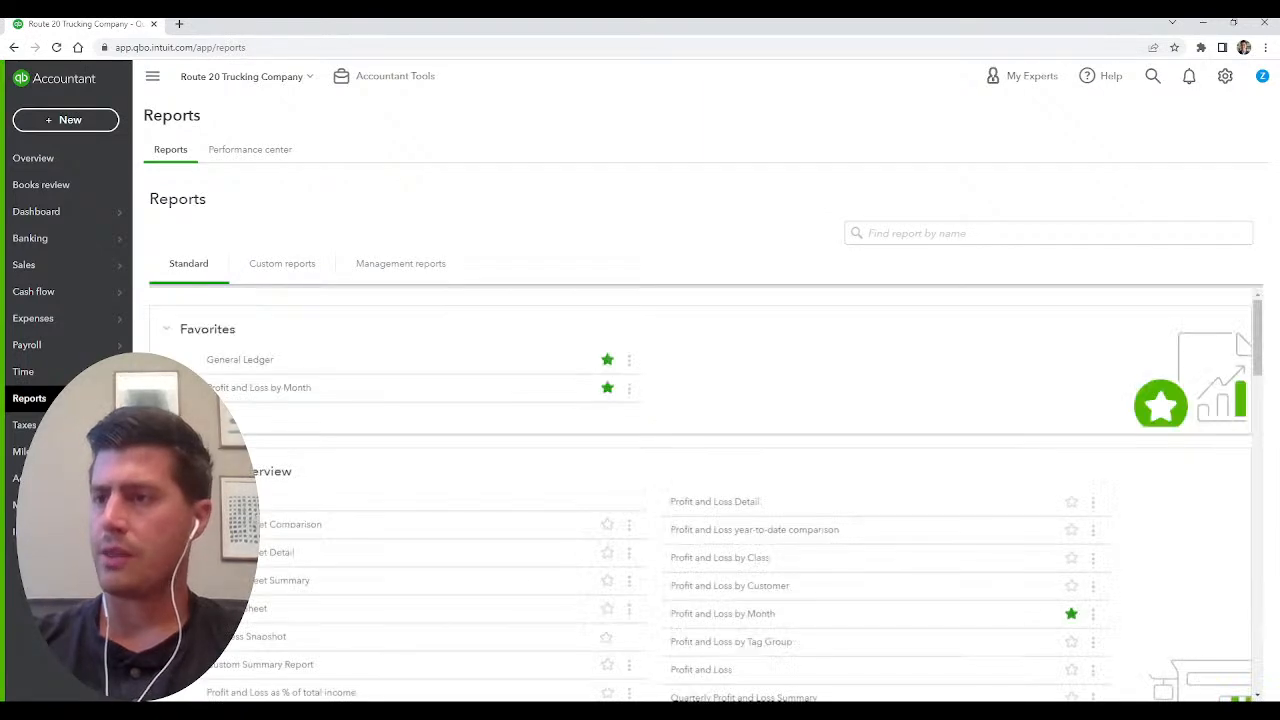
left_click(720, 557)
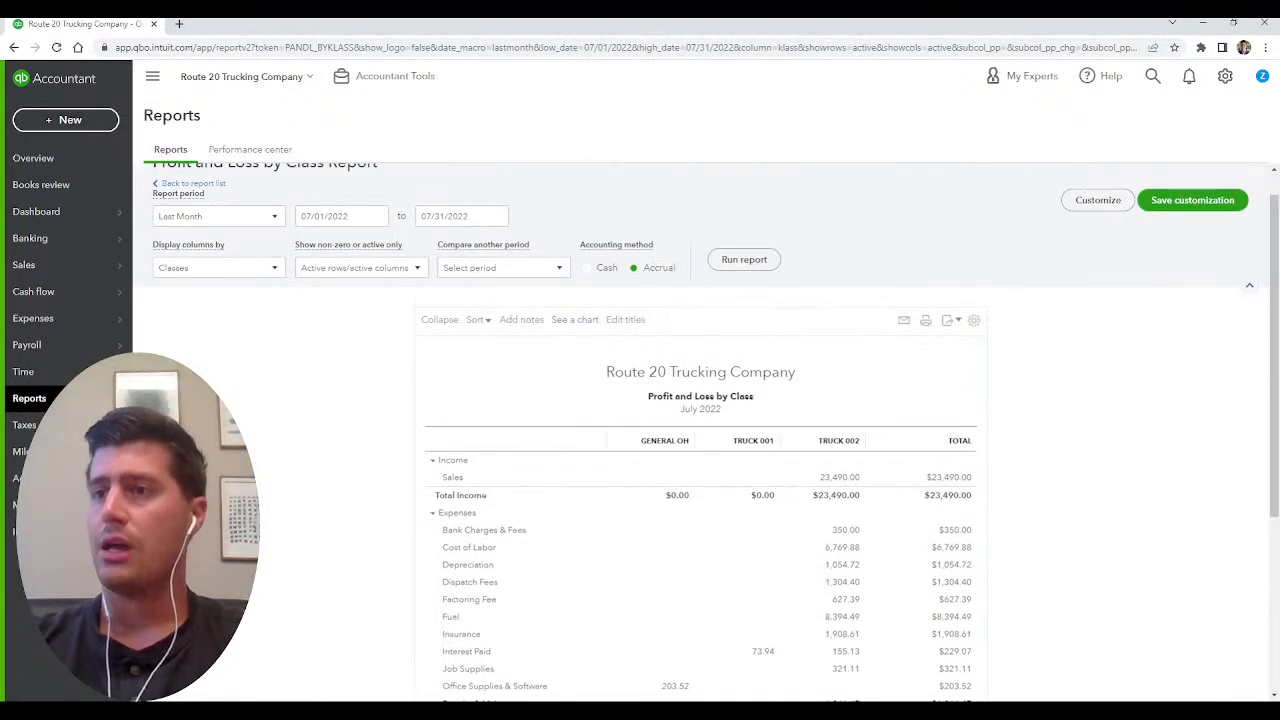
left_click(274, 216)
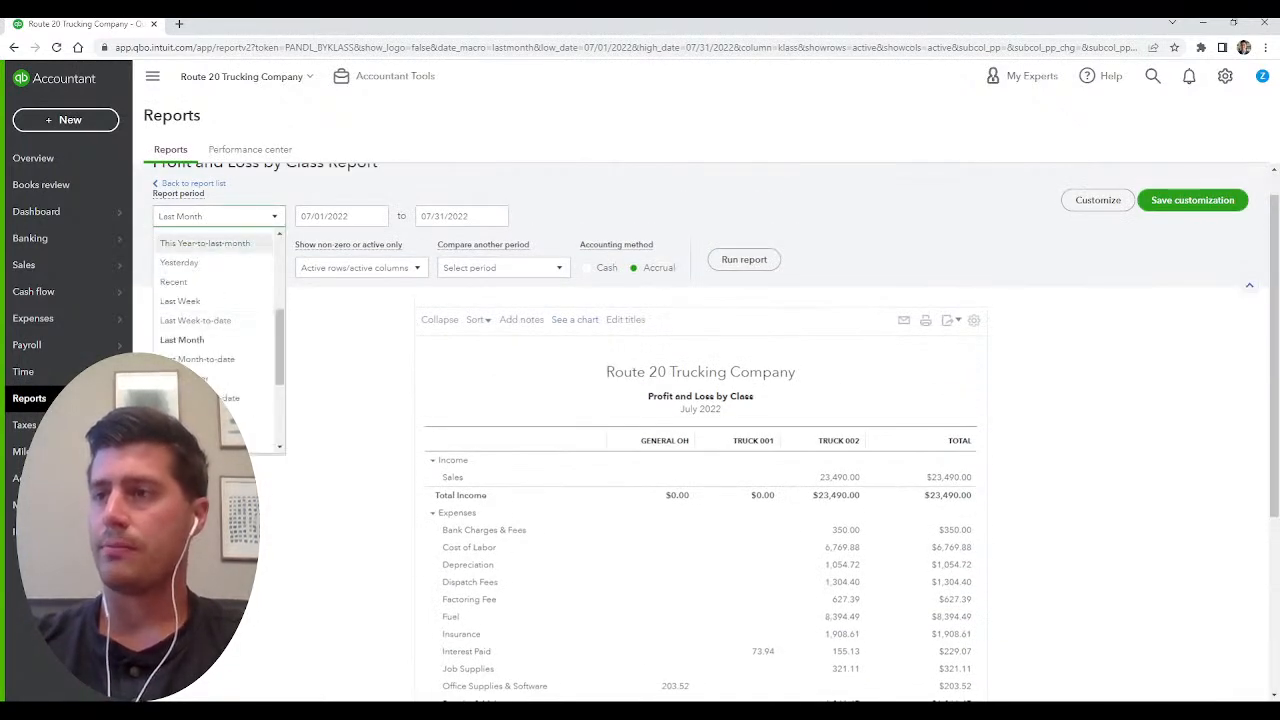
left_click(212, 244)
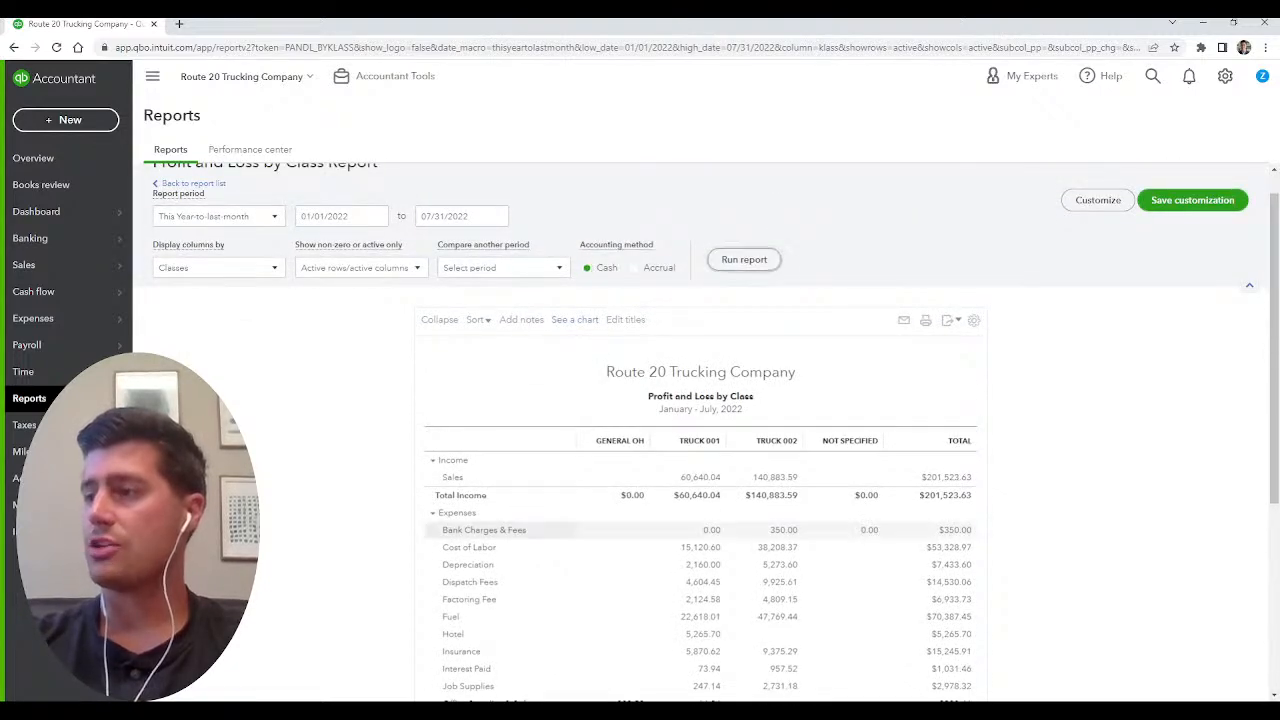
left_click(588, 267)
Compare January to July 2022 income, expenses, asset sale result and net income between Truck 001 and Truck 002.
scroll(700, 430, "down", 2)
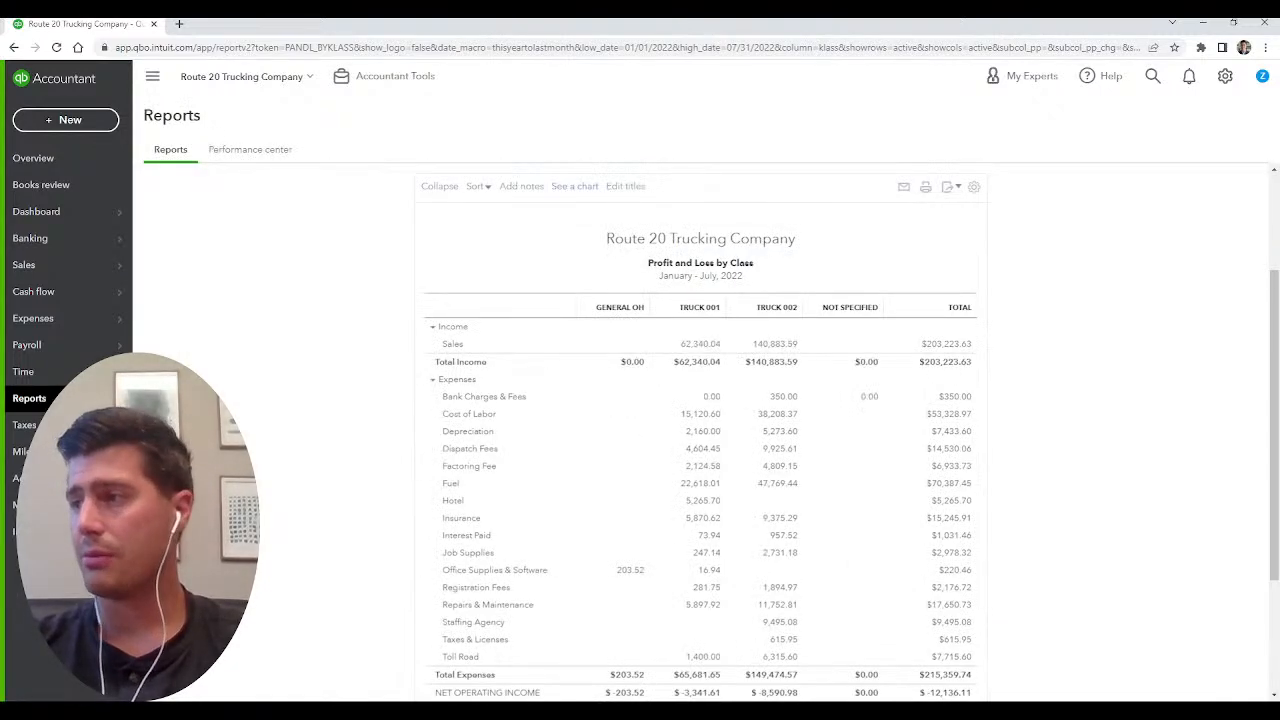
scroll(700, 430, "down", 2)
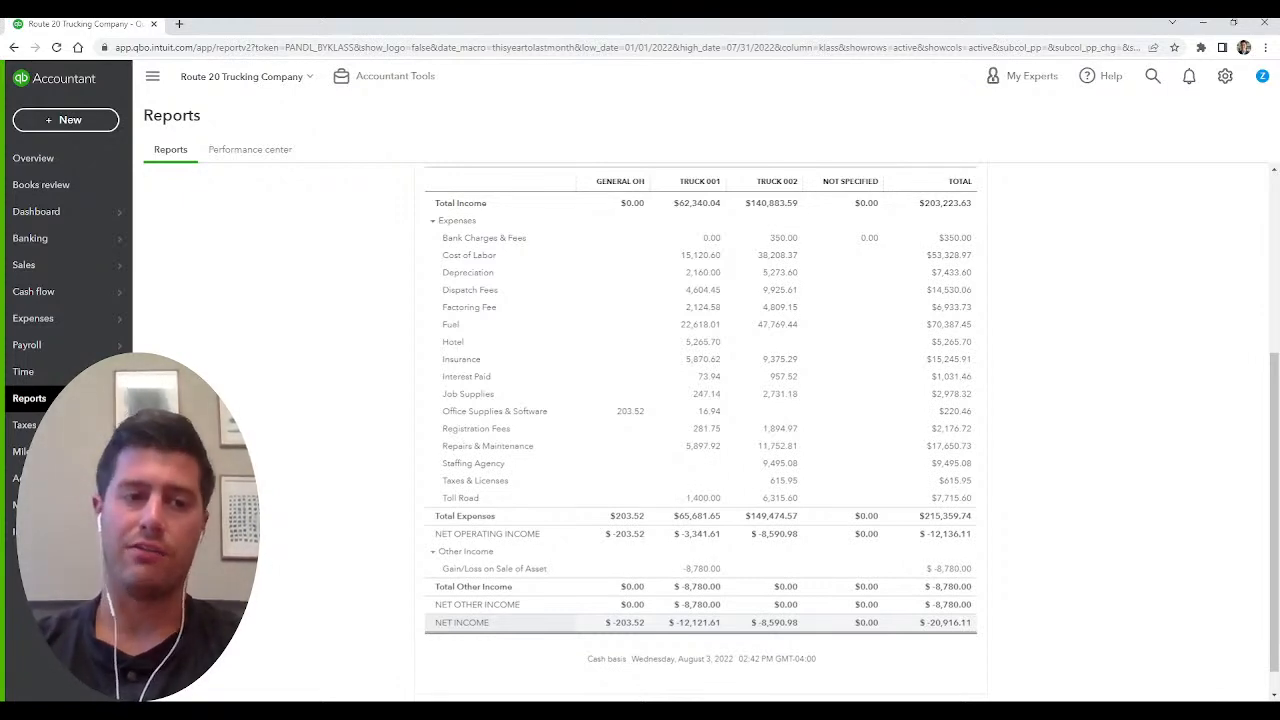
scroll(700, 430, "up", 3)
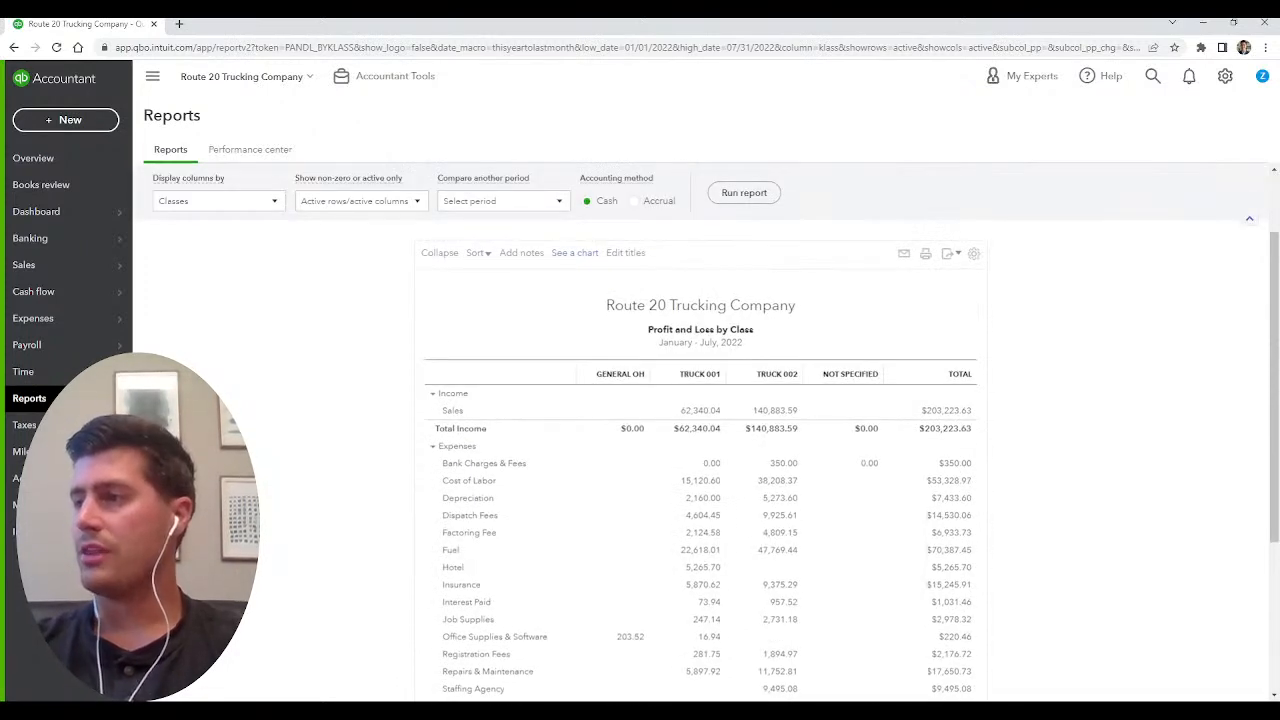
scroll(700, 430, "down", 3)
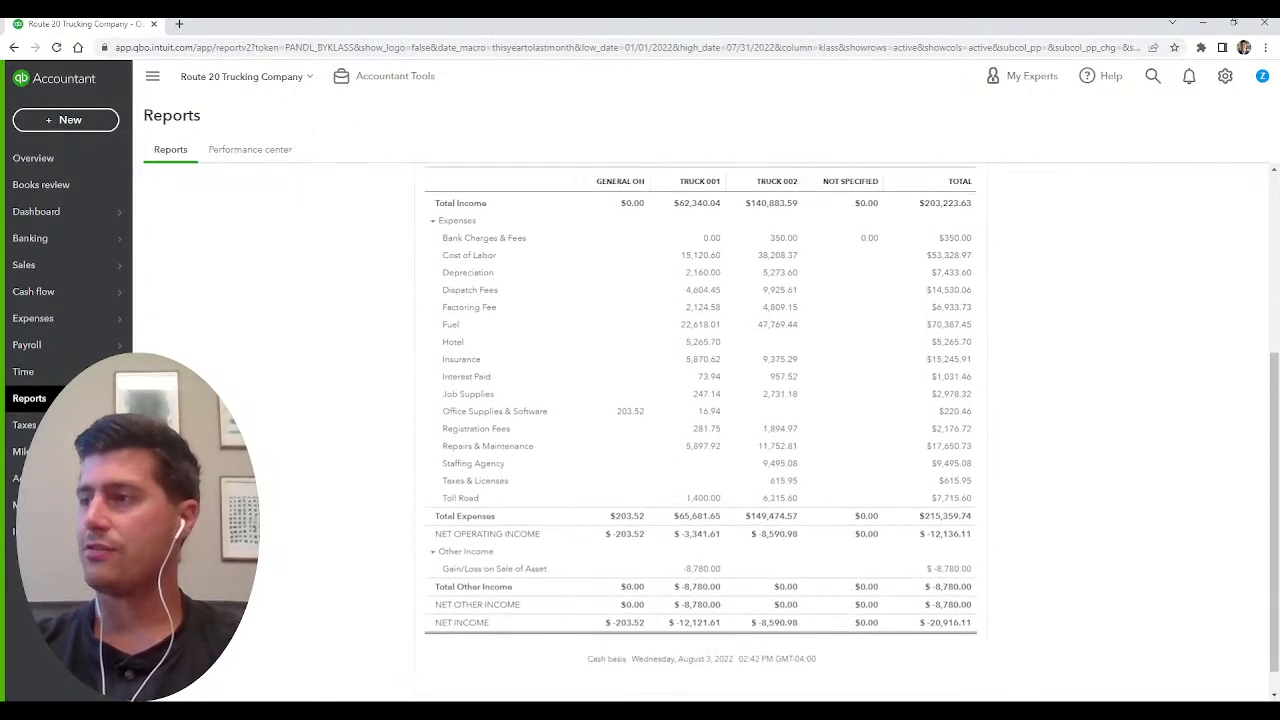
scroll(700, 430, "up", 1)
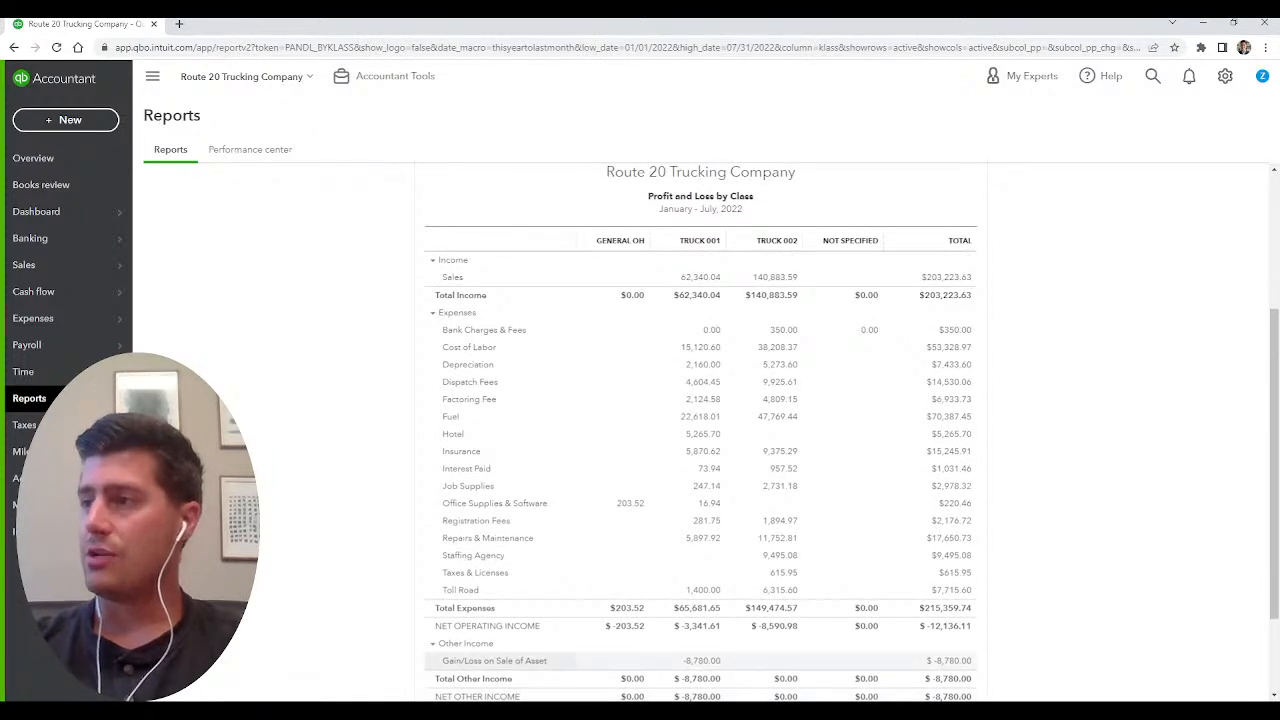
scroll(700, 430, "down", 1)
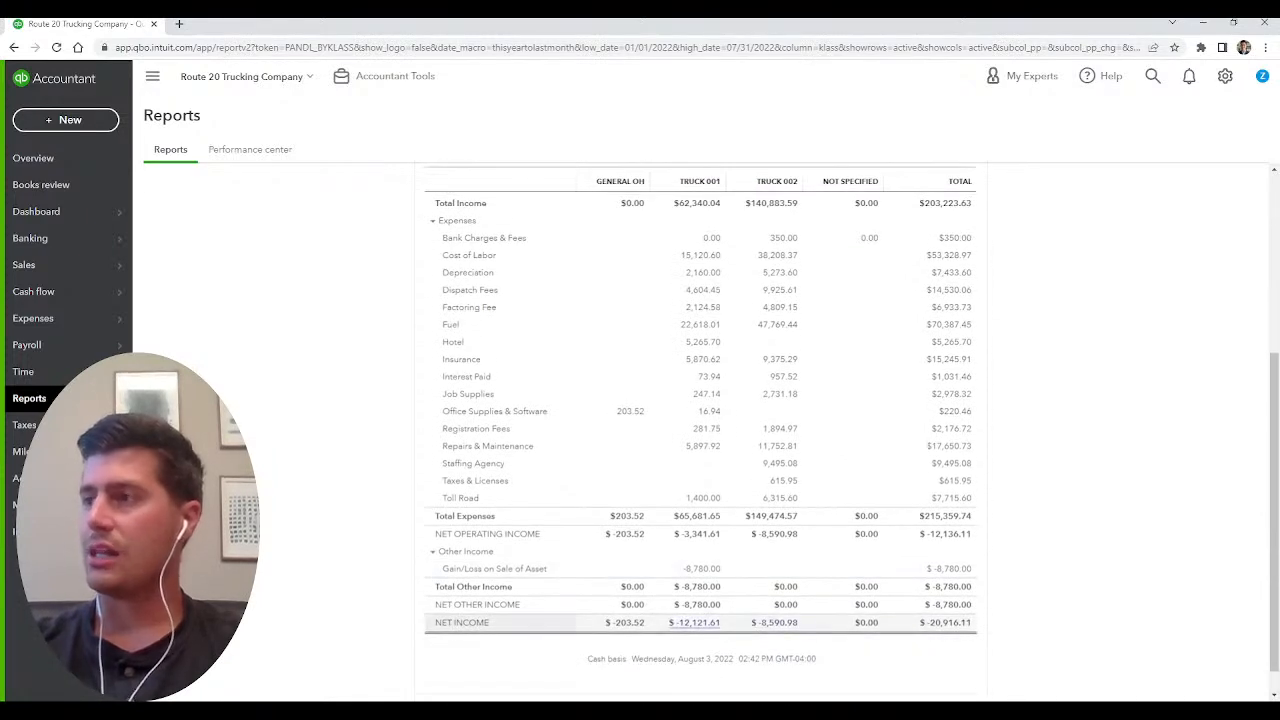